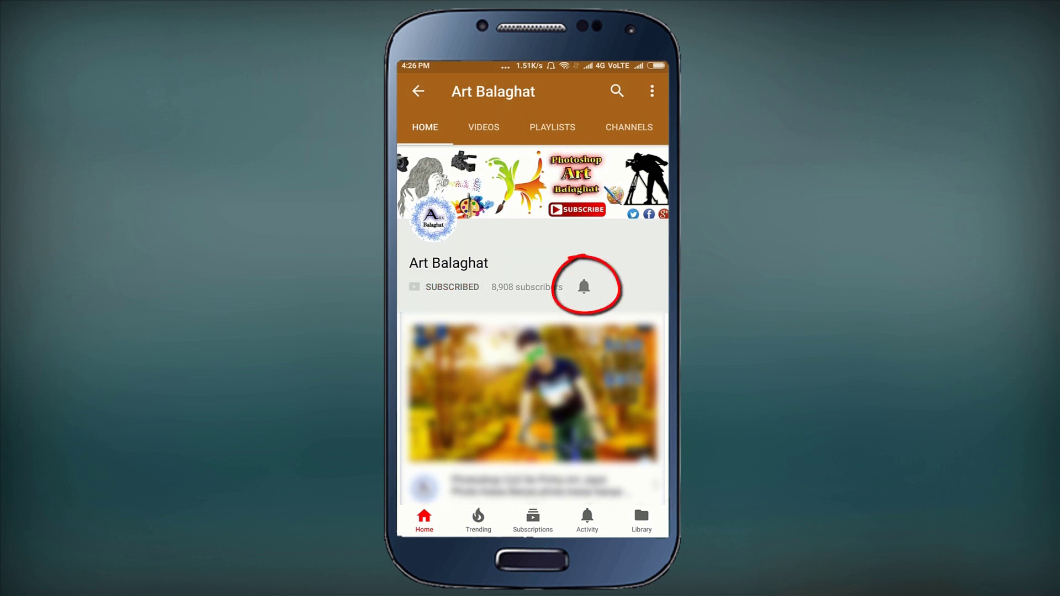
# Turn on new-video notifications for the subscribed Photoshop art channel.
pyautogui.click(572, 275)
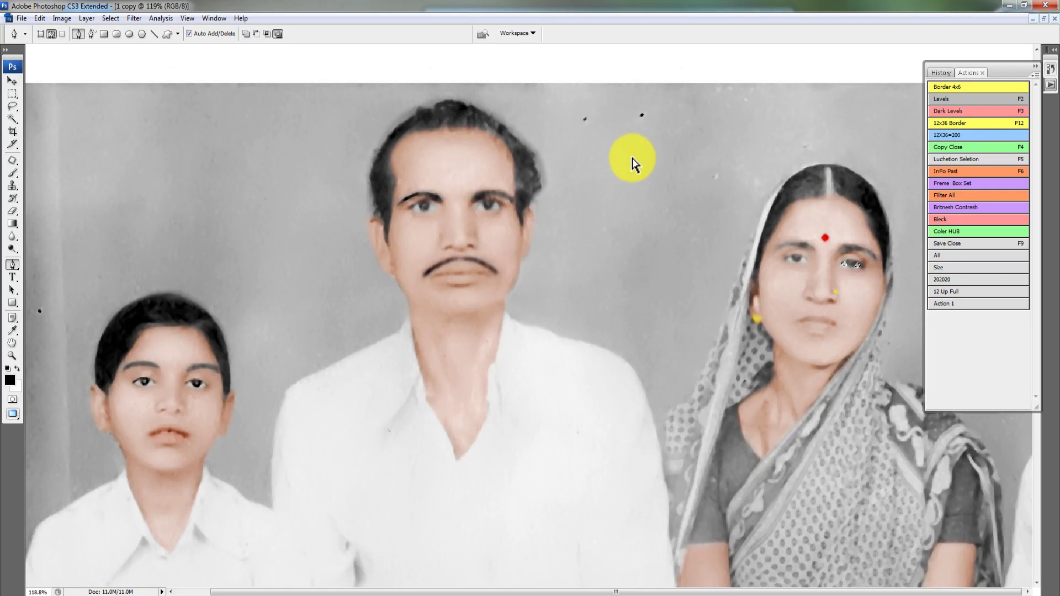
# Zoom in on the mother's eyebrows and trace the left eyebrow with the Pen tool.
pyautogui.moveTo(627, 87); pyautogui.dragTo(741, 284)
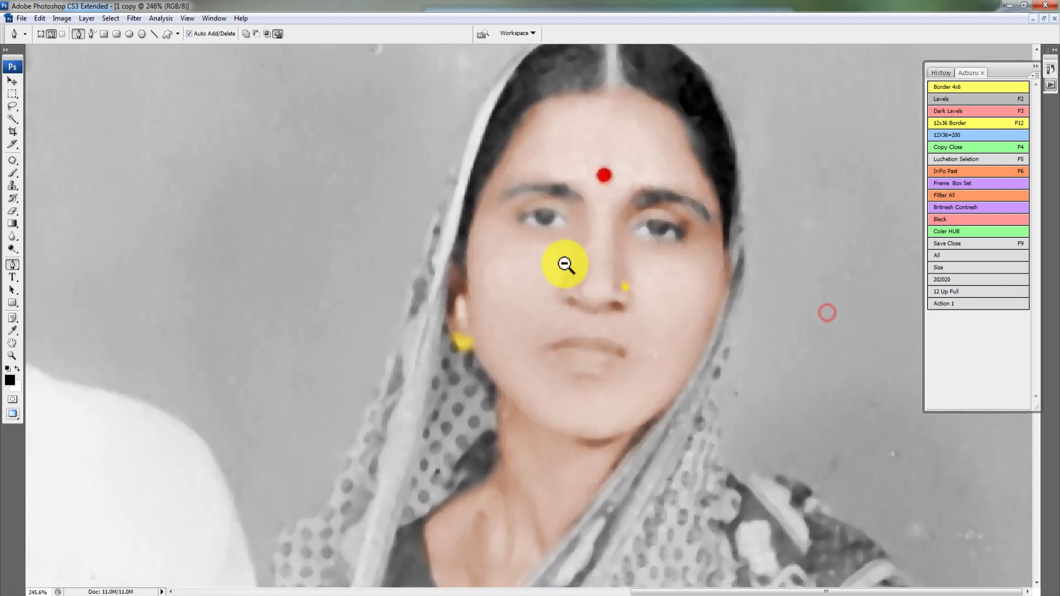
pyautogui.moveTo(567, 265); pyautogui.dragTo(568, 154)
pyautogui.click(560, 138)
pyautogui.click(505, 137)
pyautogui.click(461, 160)
pyautogui.moveTo(504, 153); pyautogui.dragTo(526, 148)
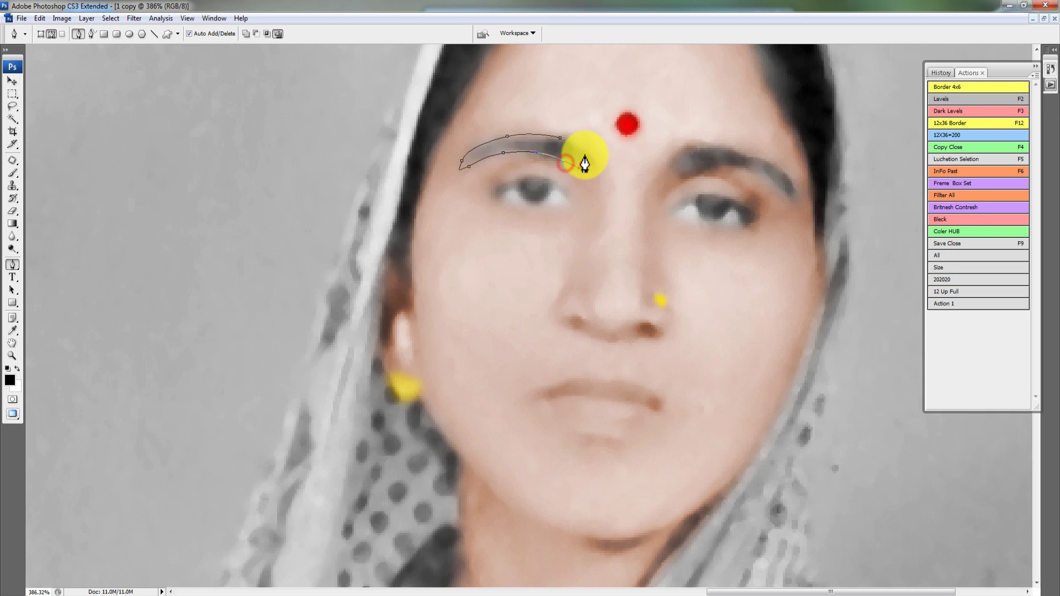
pyautogui.click(562, 140)
# Feather the left eyebrow selection and darken it with Hue/Saturation Lightness.
pyautogui.hotkey('ctrl', 'alt', 'd')
pyautogui.press('Return')
pyautogui.hotkey('alt', 'i')
pyautogui.press('Escape')
pyautogui.press('i')
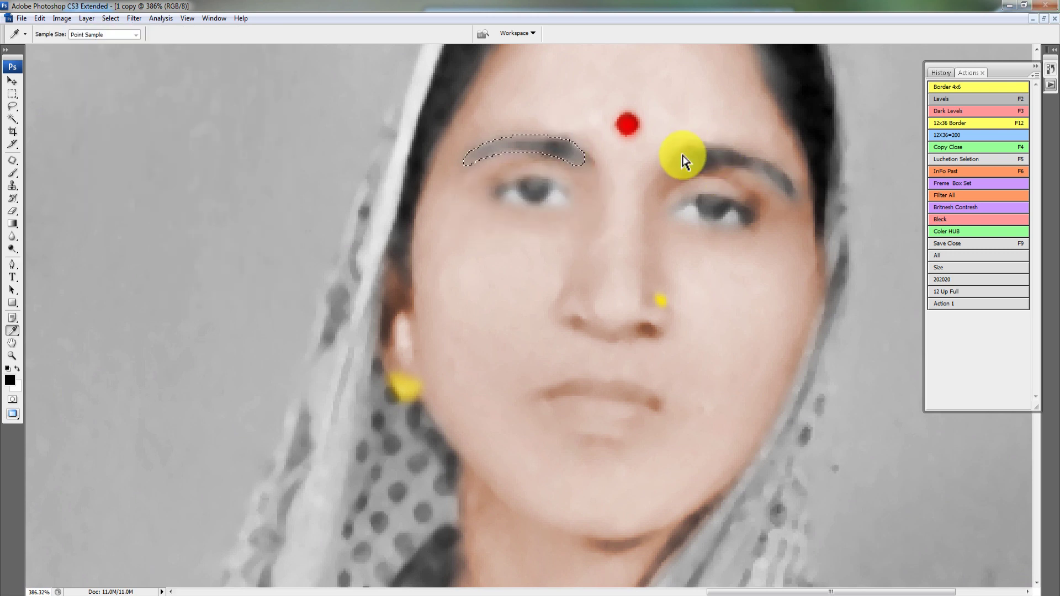
pyautogui.hotkey('ctrl', 'u')
pyautogui.moveTo(623, 270); pyautogui.dragTo(604, 271)
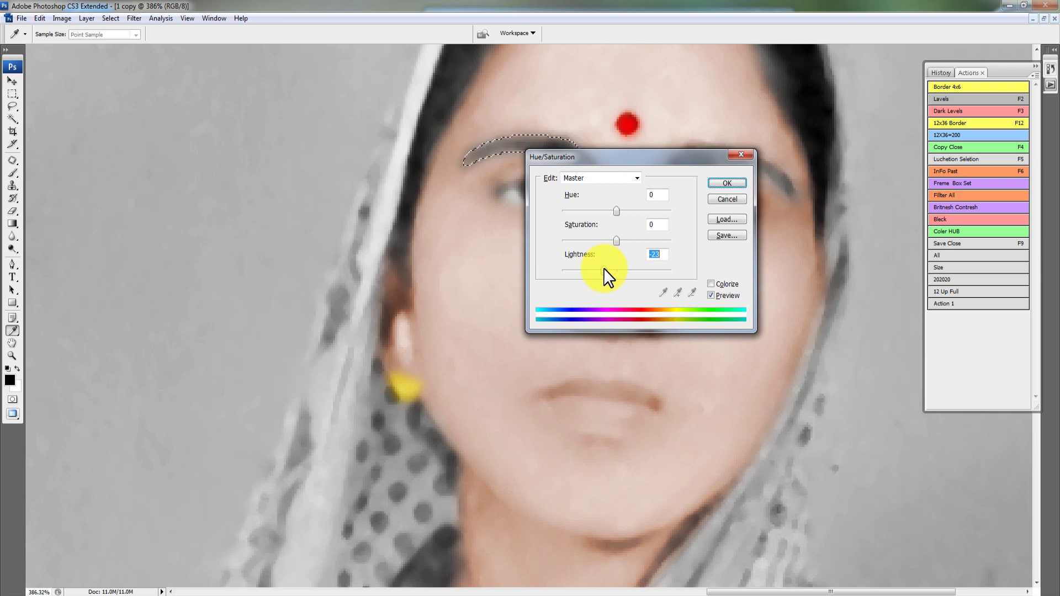
pyautogui.press('Return')
# Trace the right eyebrow and turn it into a feathered selection.
pyautogui.press('p')
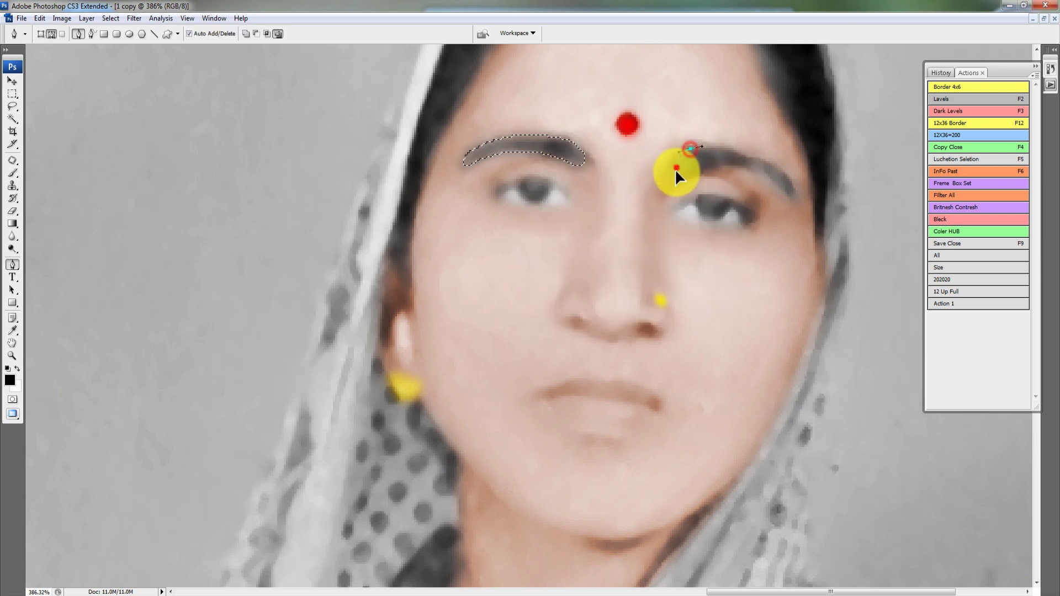
pyautogui.click(749, 172)
pyautogui.click(794, 199)
pyautogui.moveTo(783, 166); pyautogui.dragTo(697, 151)
pyautogui.hotkey('alt', 'ctrl', 'd')
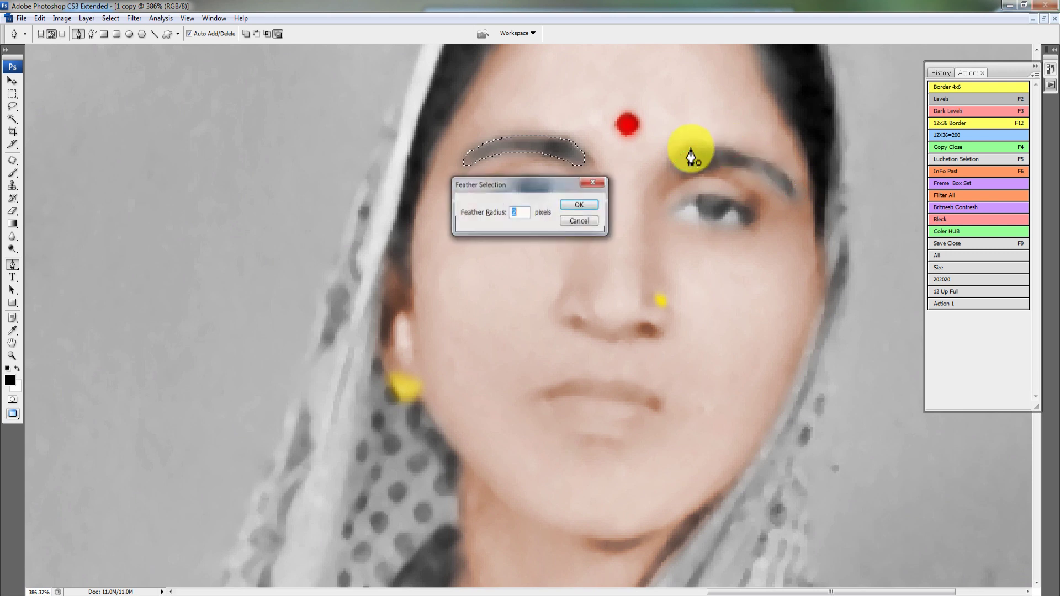
pyautogui.press('Return')
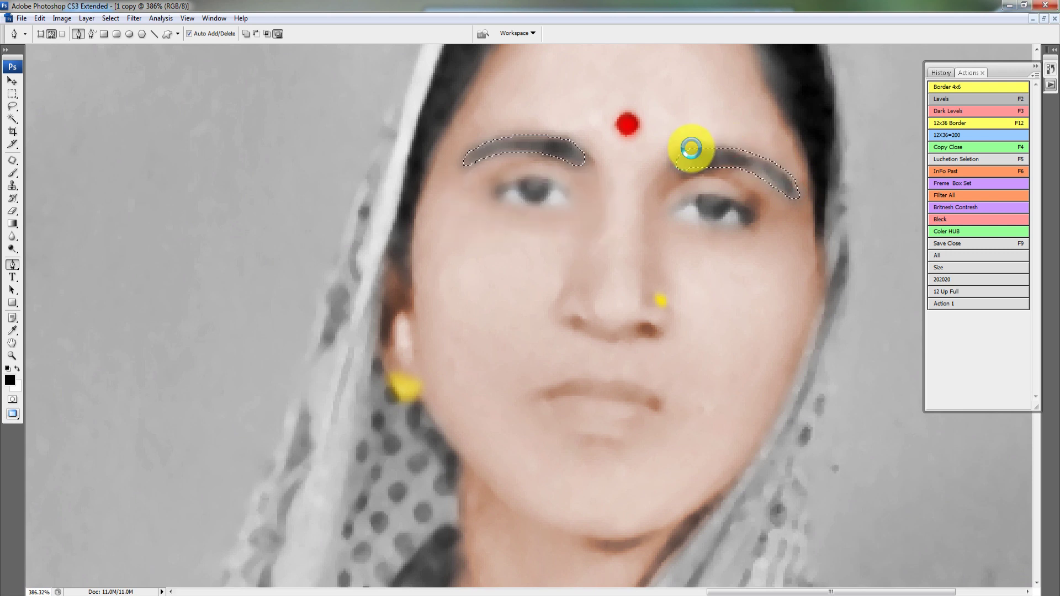
# Marquee the left brow out of the selection, then darken the right eyebrow with Hue/Saturation.
pyautogui.press('m')
pyautogui.moveTo(608, 108); pyautogui.dragTo(457, 230)
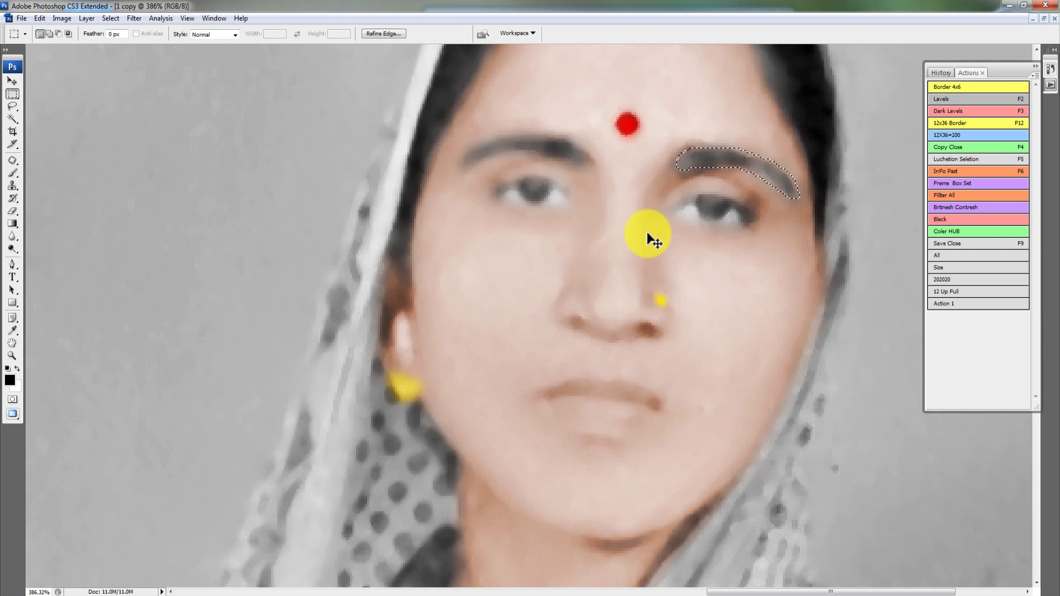
pyautogui.hotkey('ctrl', 'u')
pyautogui.press('Return')
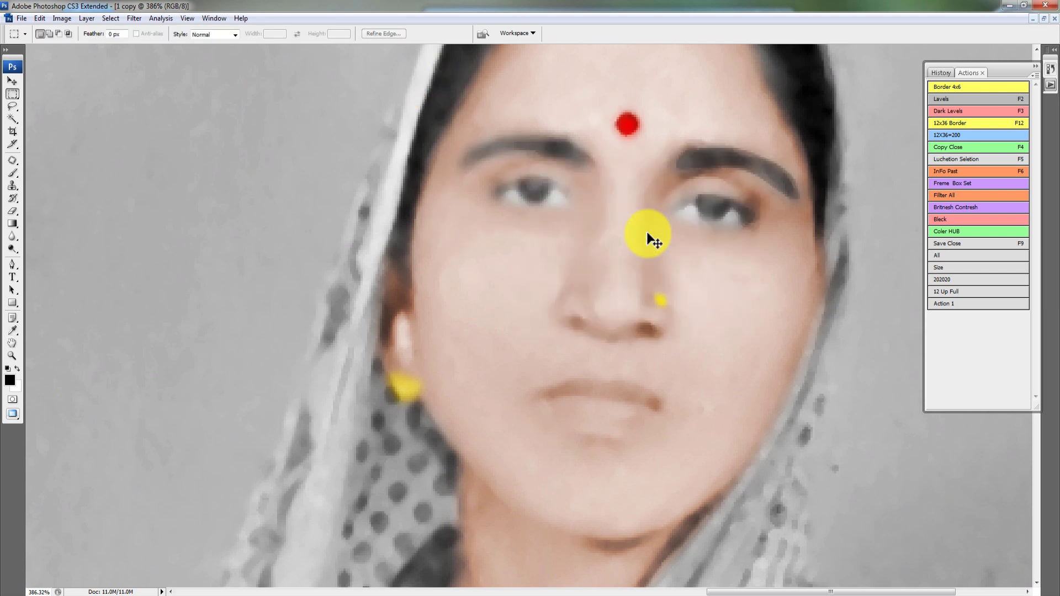
pyautogui.rightClick(657, 221)
pyautogui.click(670, 227)
# Bring the whole face back into view and feather the eyebrow selection by 2 pixels.
pyautogui.scroll(3, 845, 488)
pyautogui.scroll(2, 549, 379)
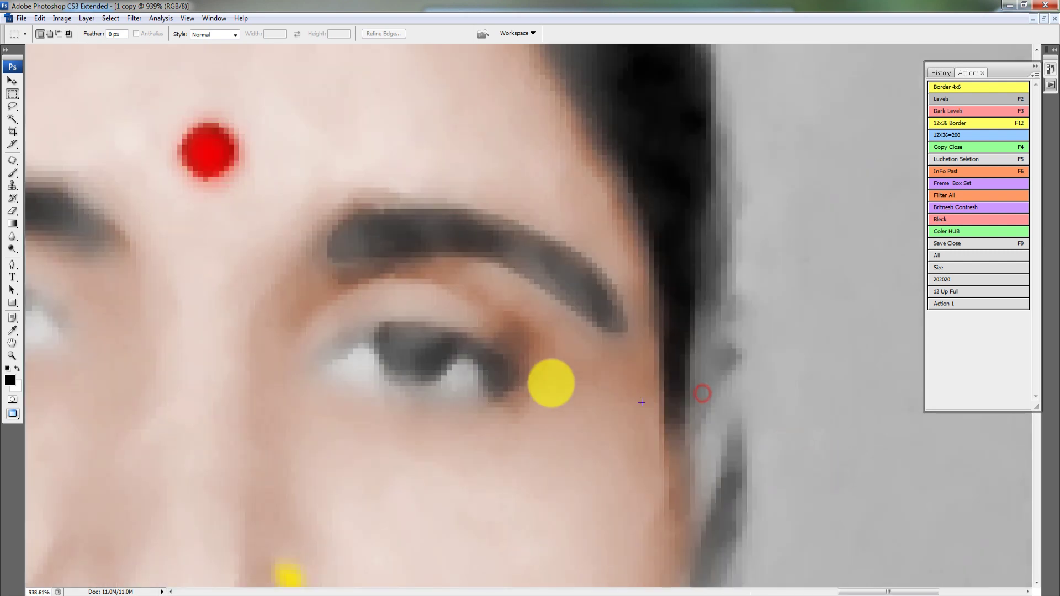
pyautogui.scroll(1, 548, 367)
pyautogui.scroll(-3, 547, 366)
pyautogui.moveTo(201, 102); pyautogui.dragTo(344, 372)
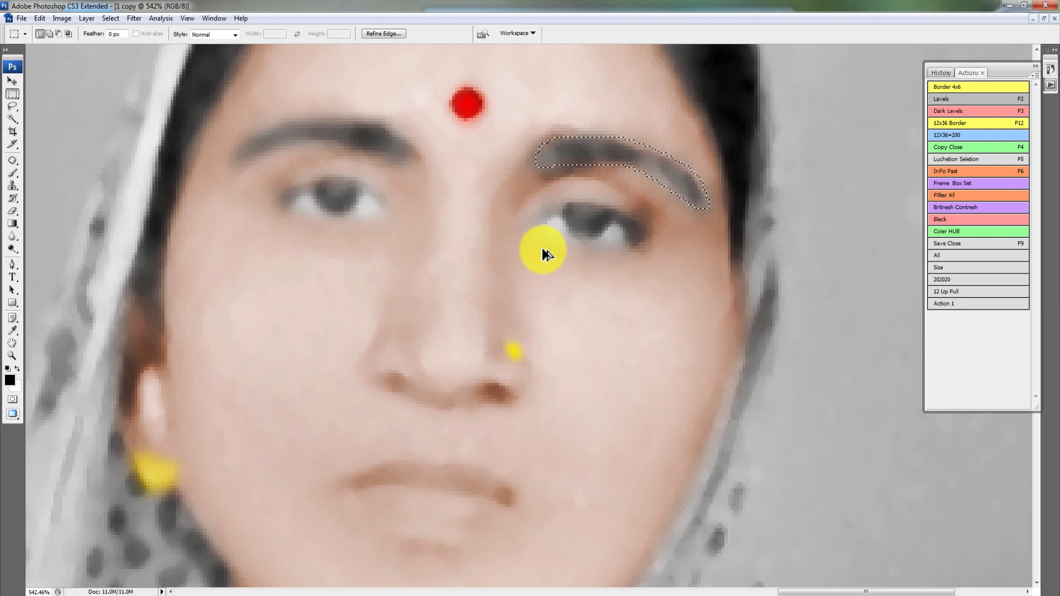
pyautogui.hotkey('ctrl', 'alt', 'd')
pyautogui.press('Return')
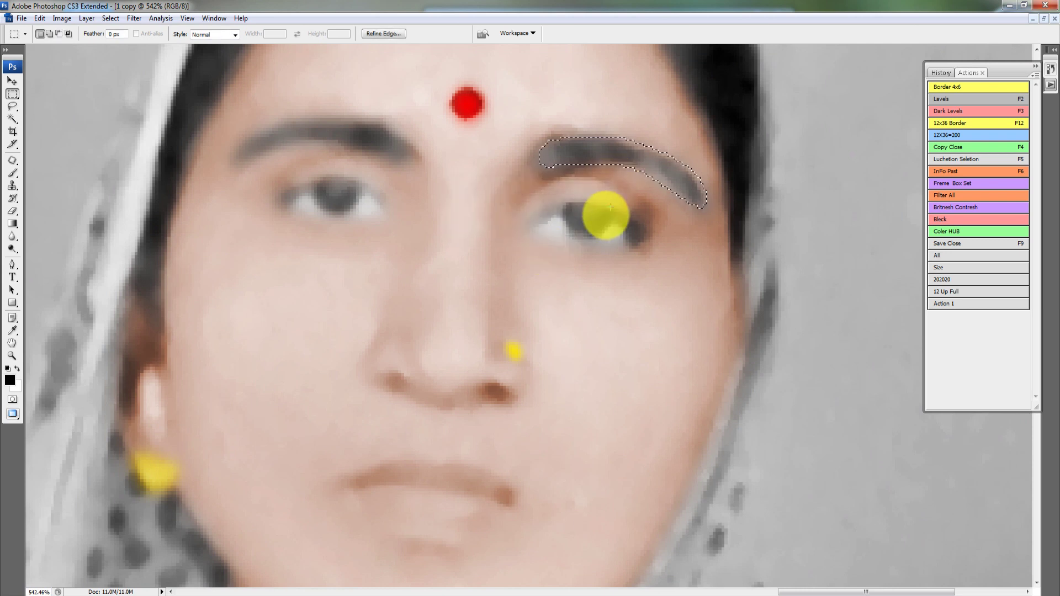
pyautogui.press('c')
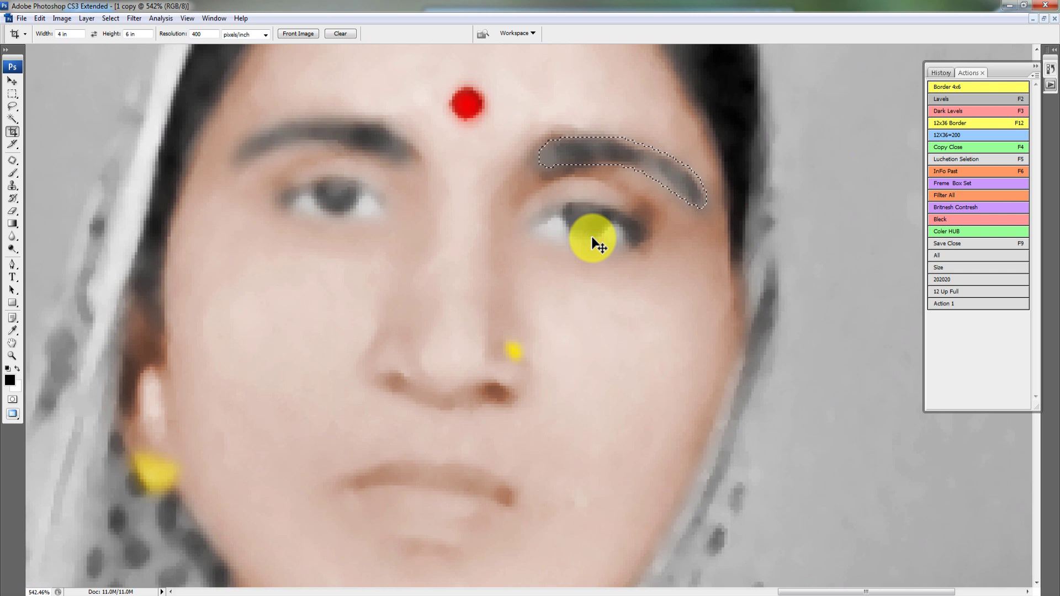
# Darken the eyebrow with Hue/Saturation Lightness -23 and zoom out to the whole photo.
pyautogui.hotkey('ctrl', 'u')
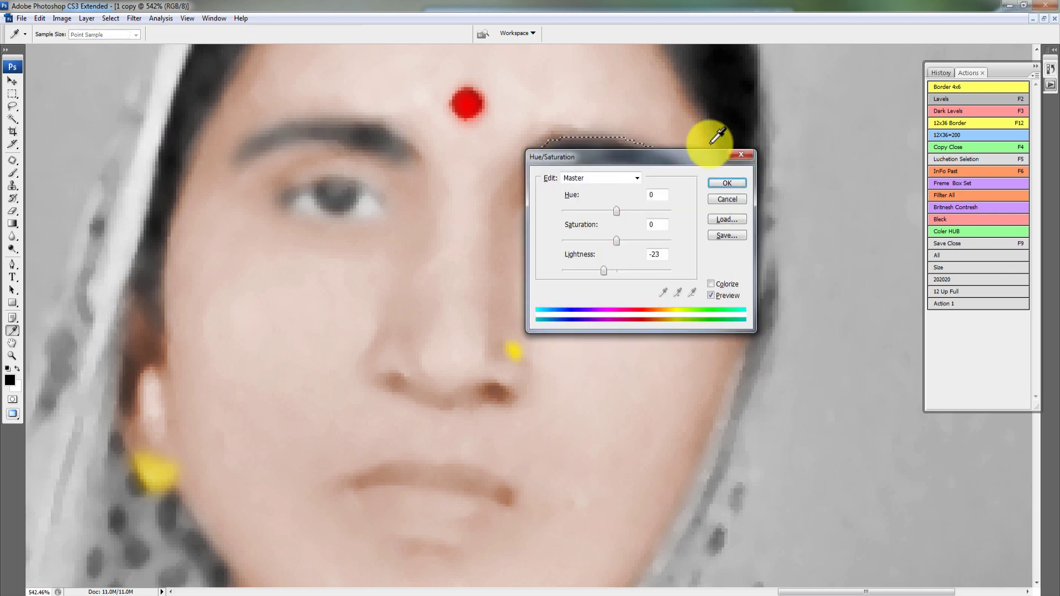
pyautogui.press('Return')
pyautogui.hotkey('ctrl', 'alt', '0')
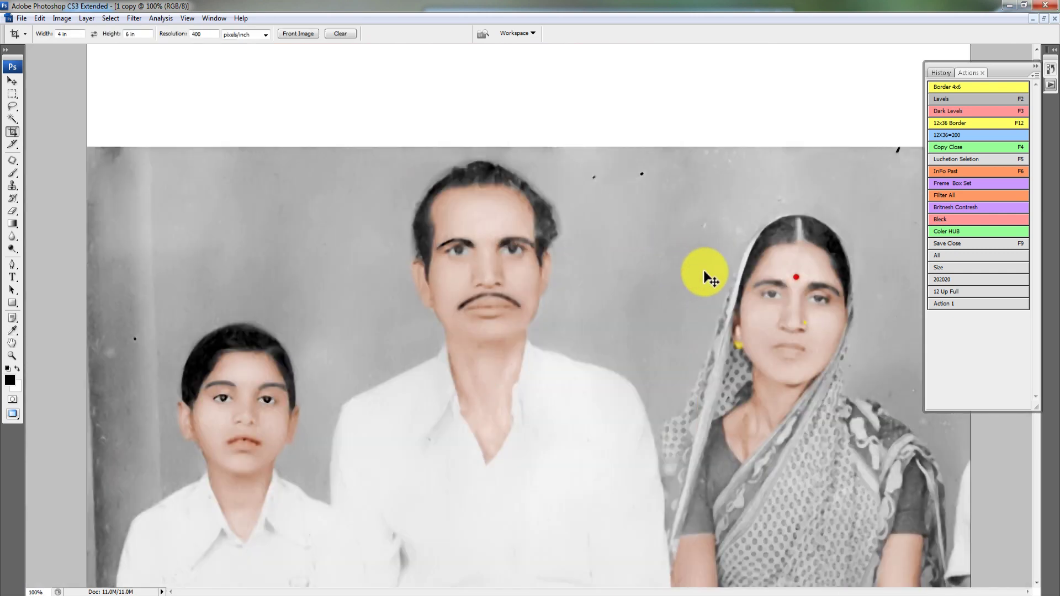
pyautogui.scroll(2, 840, 355)
pyautogui.scroll(2, 846, 355)
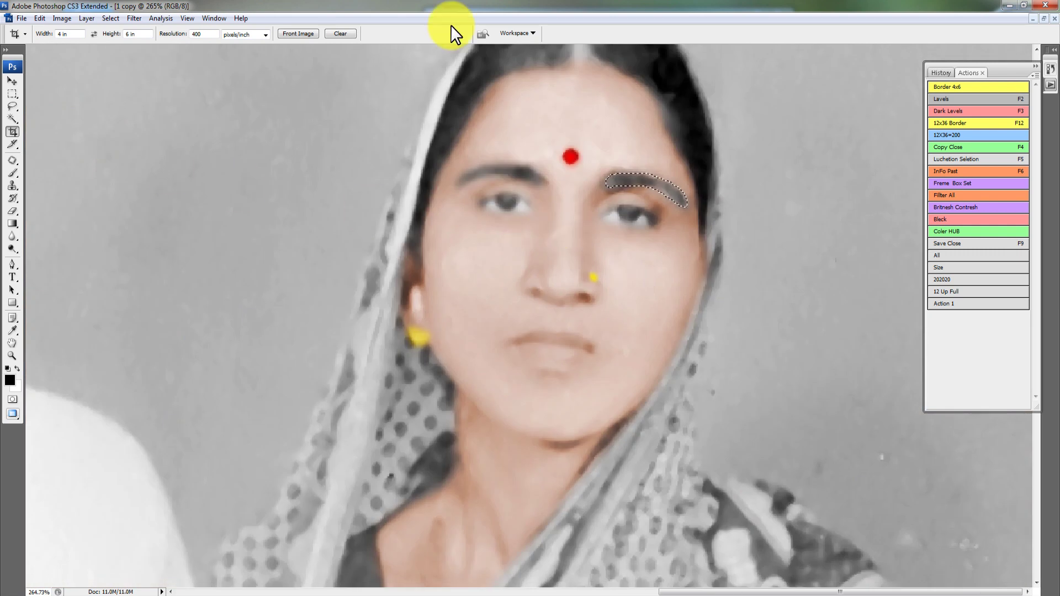
pyautogui.scroll(3, 801, 289)
# Burn the eyebrow from inner end to tip with a 22 px Burn brush.
pyautogui.press('o')
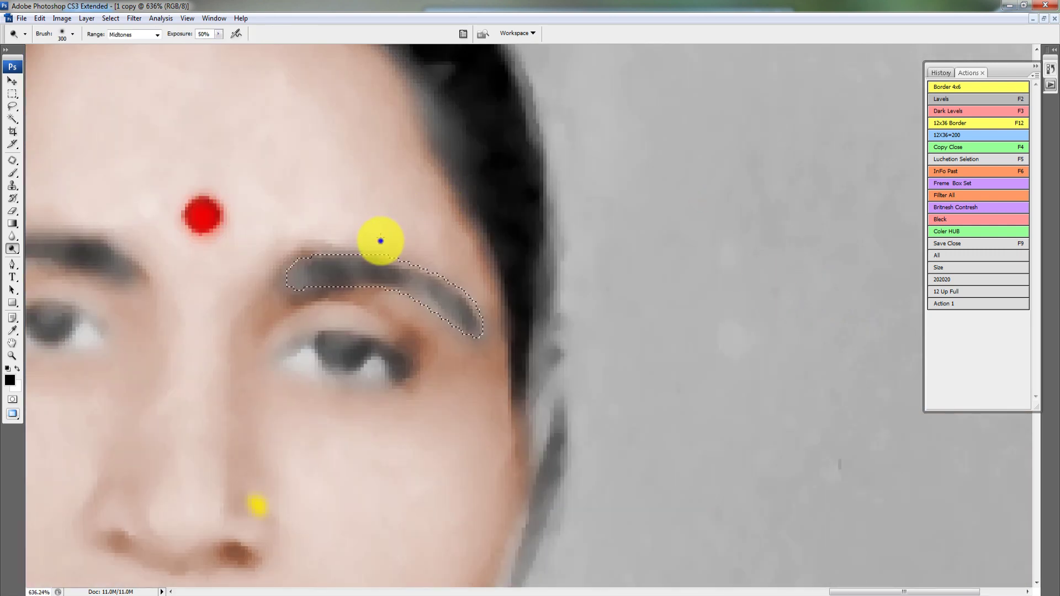
pyautogui.rightClick(415, 278)
pyautogui.write('38')
pyautogui.press('Return')
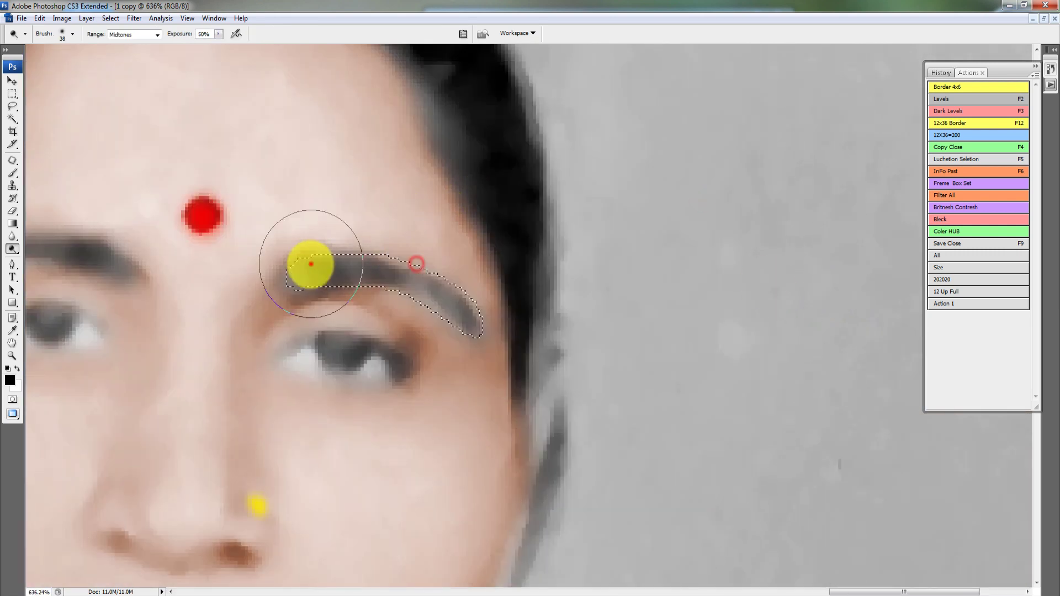
pyautogui.rightClick(428, 274)
pyautogui.write('22')
pyautogui.click(438, 149)
pyautogui.moveTo(324, 273)
pyautogui.mouseDown()
pyautogui.moveTo(429, 286)
pyautogui.moveTo(458, 326)
pyautogui.mouseUp()
pyautogui.keyDown('ctrl'); pyautogui.keyDown('alt'); pyautogui.click(453, 296); pyautogui.keyUp('alt'); pyautogui.keyUp('ctrl')
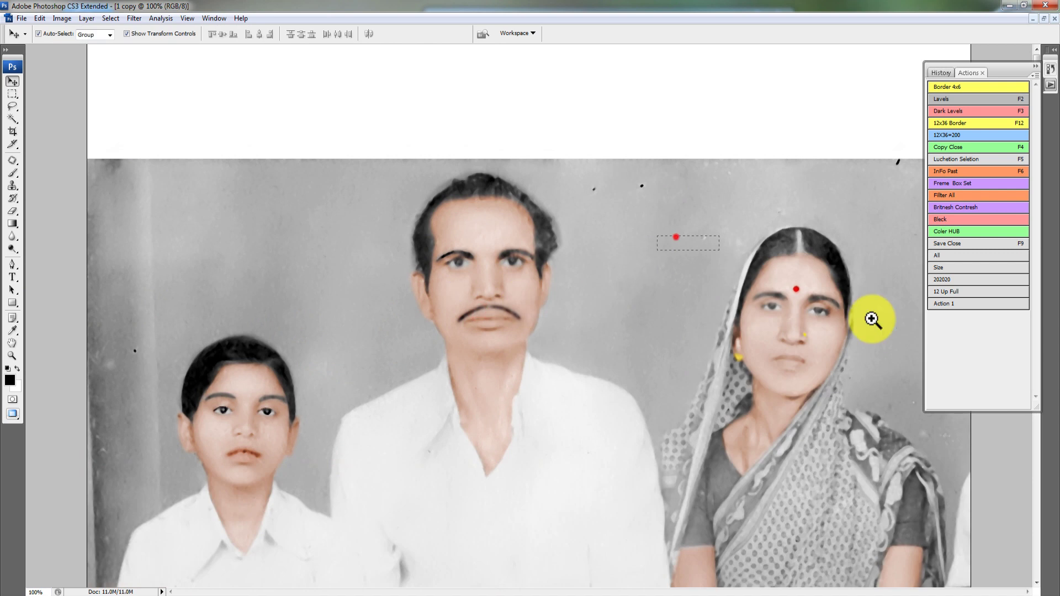
# Burn the hair left of the mother's parting darker.
pyautogui.keyDown('ctrl'); pyautogui.click(822, 311); pyautogui.keyUp('ctrl')
pyautogui.press('v')
pyautogui.press('o')
pyautogui.rightClick(369, 144)
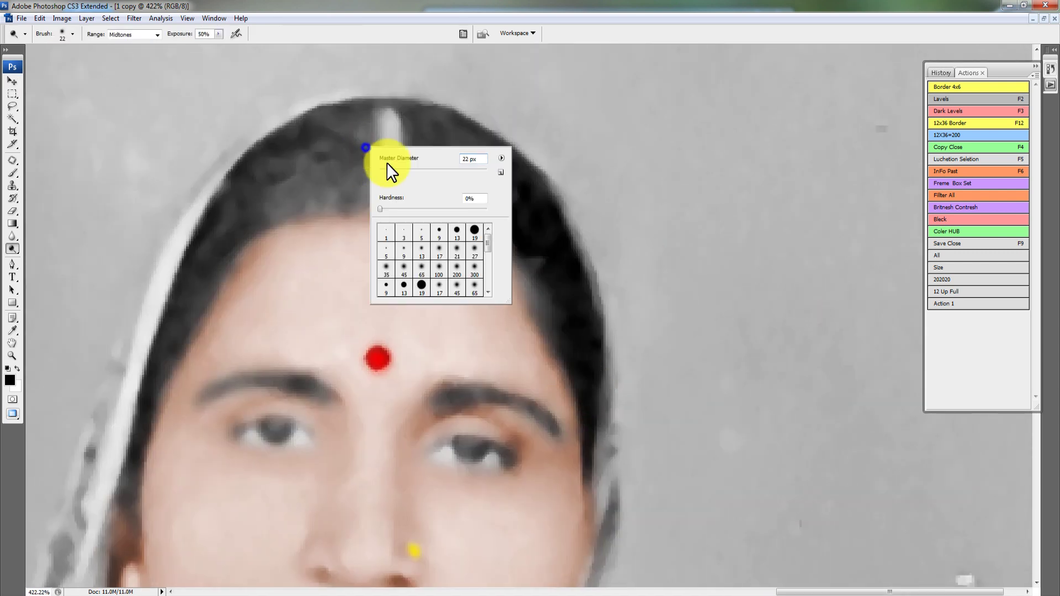
pyautogui.press('Return')
pyautogui.moveTo(325, 173)
pyautogui.mouseDown()
pyautogui.moveTo(244, 189)
pyautogui.moveTo(289, 190)
pyautogui.moveTo(405, 113)
pyautogui.moveTo(475, 141)
pyautogui.moveTo(540, 229)
pyautogui.moveTo(463, 147)
pyautogui.moveTo(331, 154)
pyautogui.moveTo(377, 161)
pyautogui.mouseUp()
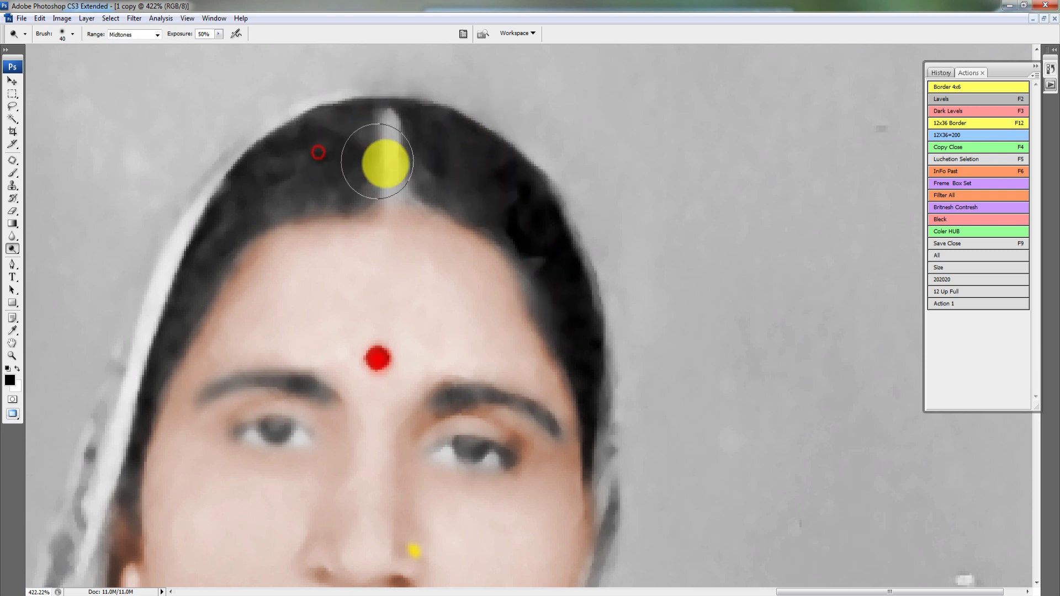
# Trace the hair parting with the Pen tool and make it a feathered selection.
pyautogui.press('p')
pyautogui.moveTo(415, 202)
pyautogui.mouseDown()
pyautogui.moveTo(406, 183)
pyautogui.moveTo(419, 213)
pyautogui.mouseUp()
pyautogui.click(381, 110)
pyautogui.click(380, 170)
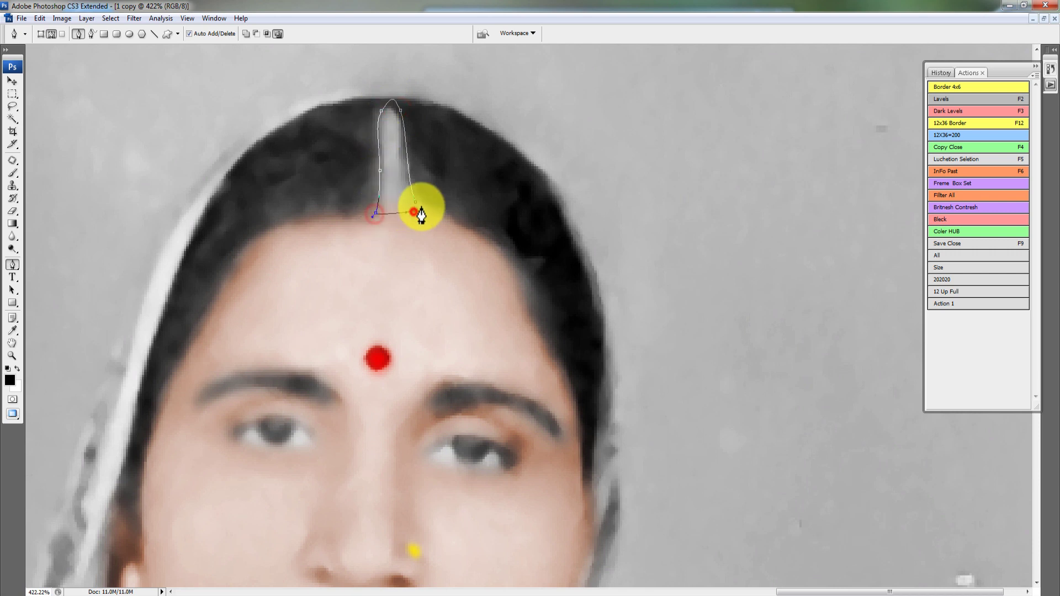
pyautogui.click(415, 204)
pyautogui.press('F5')
pyautogui.press('Return')
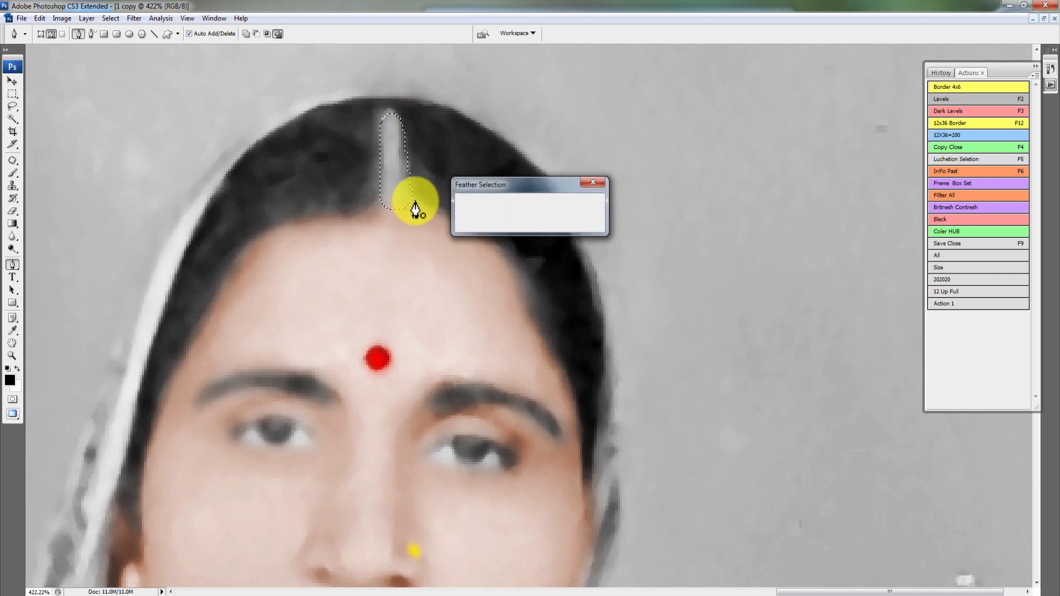
# Tint the parting red with Variations > More Red.
pyautogui.hotkey('alt', 'i')
pyautogui.press('a')
pyautogui.press('n')
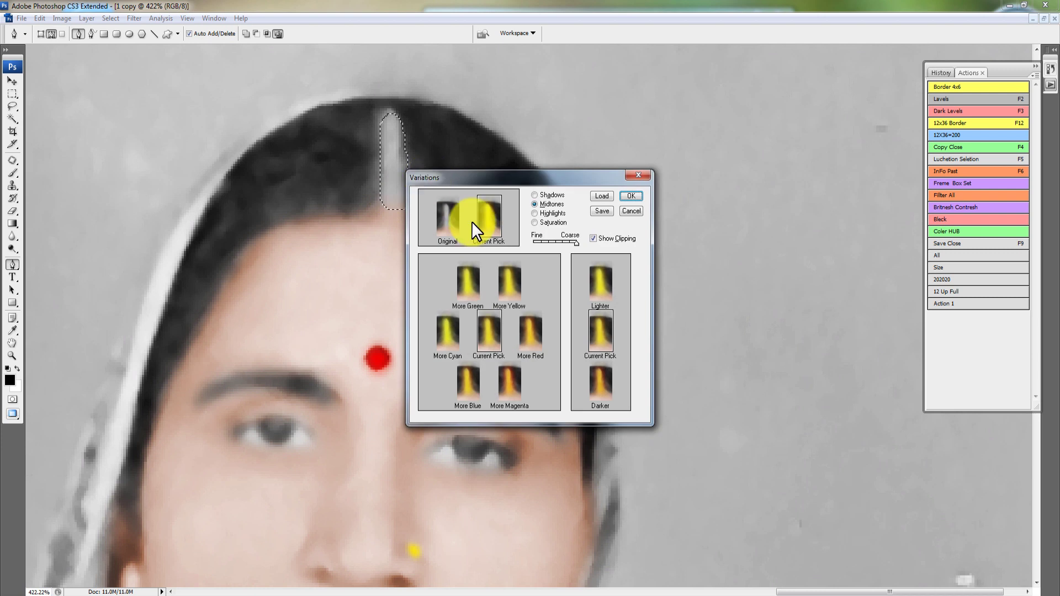
pyautogui.click(531, 332)
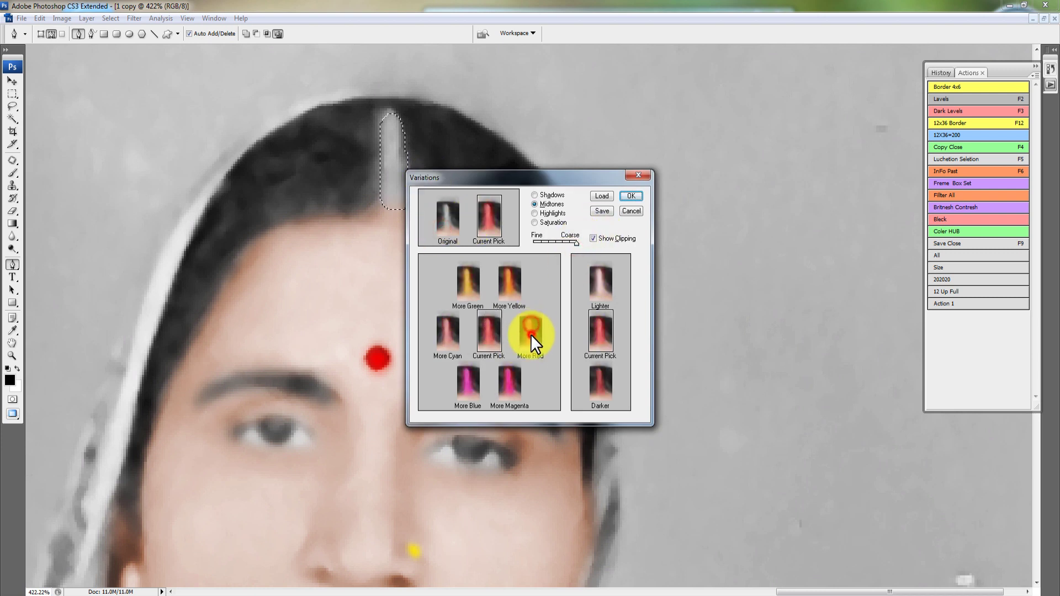
pyautogui.press('Return')
pyautogui.rightClick(504, 235)
# Review the portrait at Fit on Screen, briefly zooming into the lower photo and mother's arms.
pyautogui.click(527, 236)
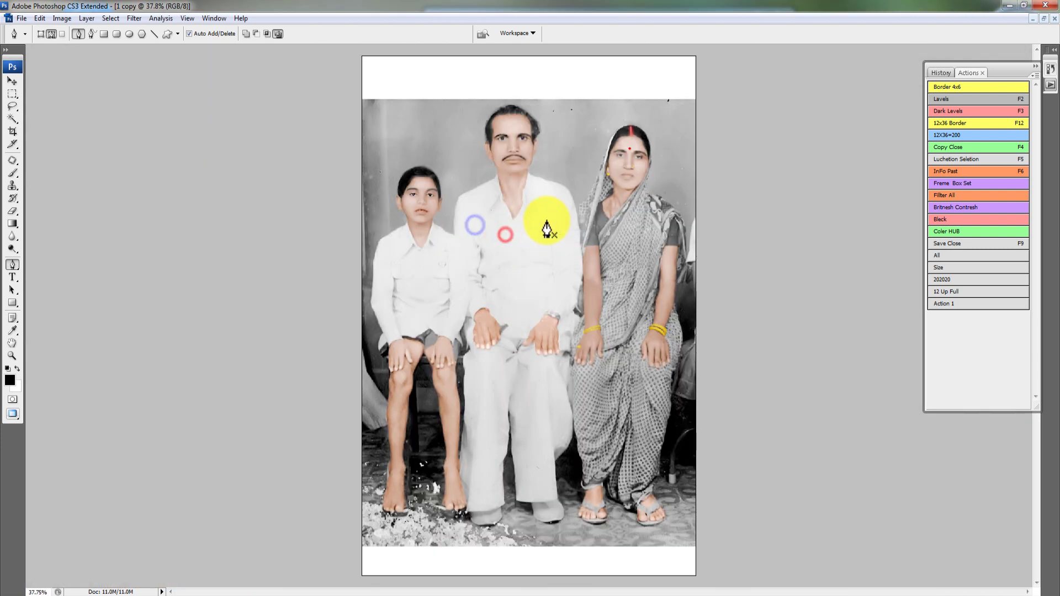
pyautogui.hotkey('ctrl', '+')
pyautogui.hotkey('ctrl', '0')
pyautogui.press('v')
pyautogui.hotkey('ctrl', '+')
pyautogui.hotkey('ctrl', '0')
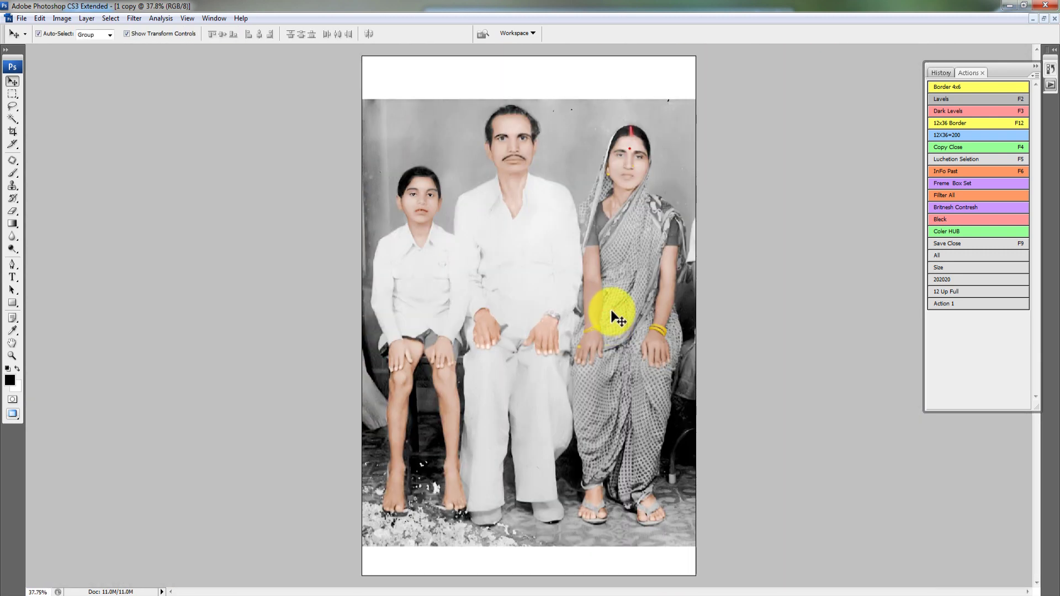
pyautogui.keyDown('ctrl'); pyautogui.click(530, 298); pyautogui.keyUp('ctrl')
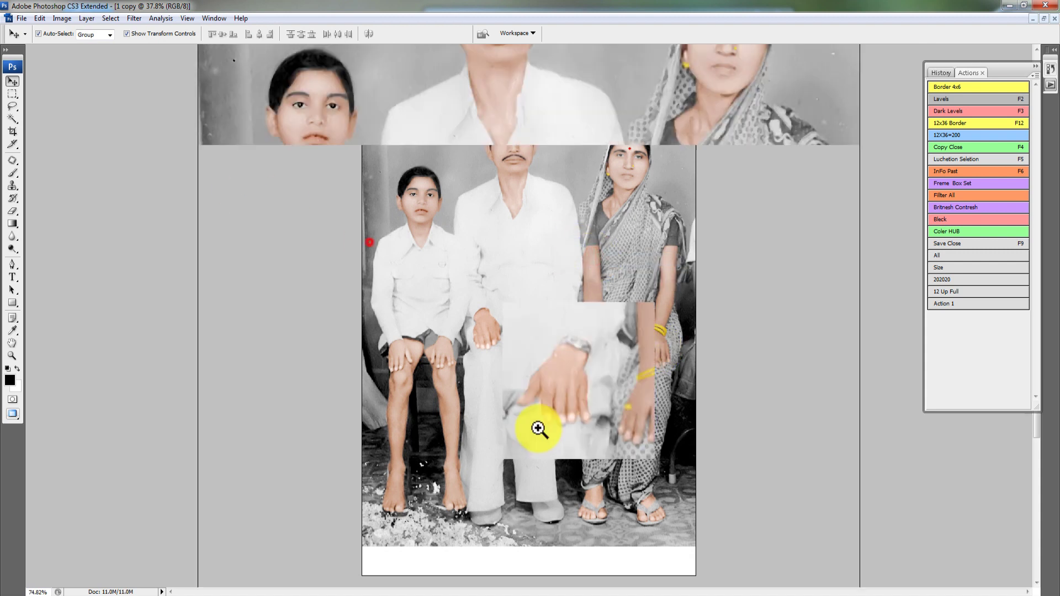
pyautogui.hotkey('ctrl', '0')
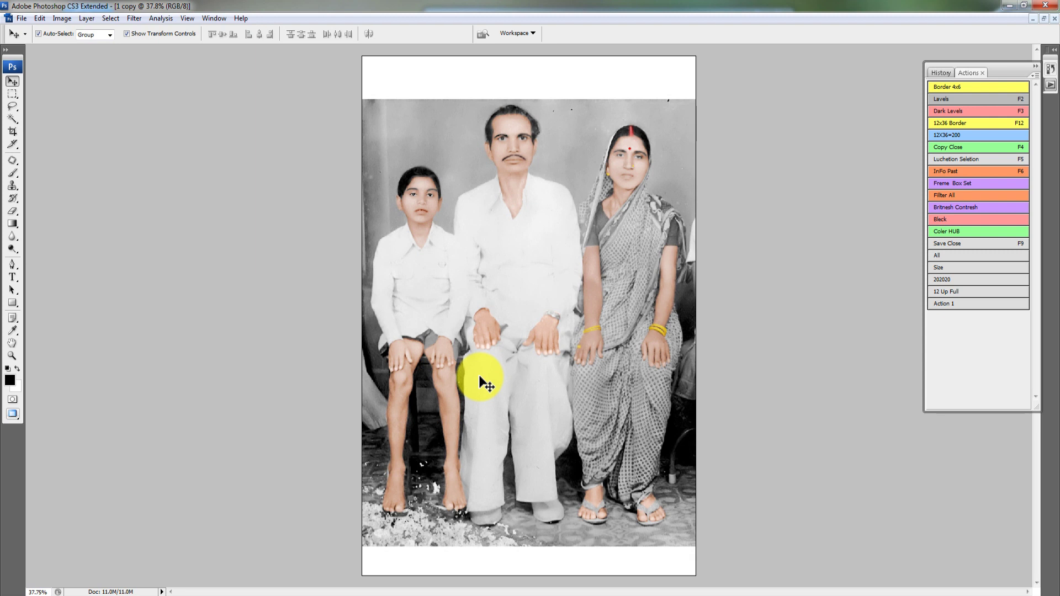
# Zoom in on the mother's feet and start a Pen outline of the left sandal.
pyautogui.moveTo(413, 238); pyautogui.dragTo(615, 403)
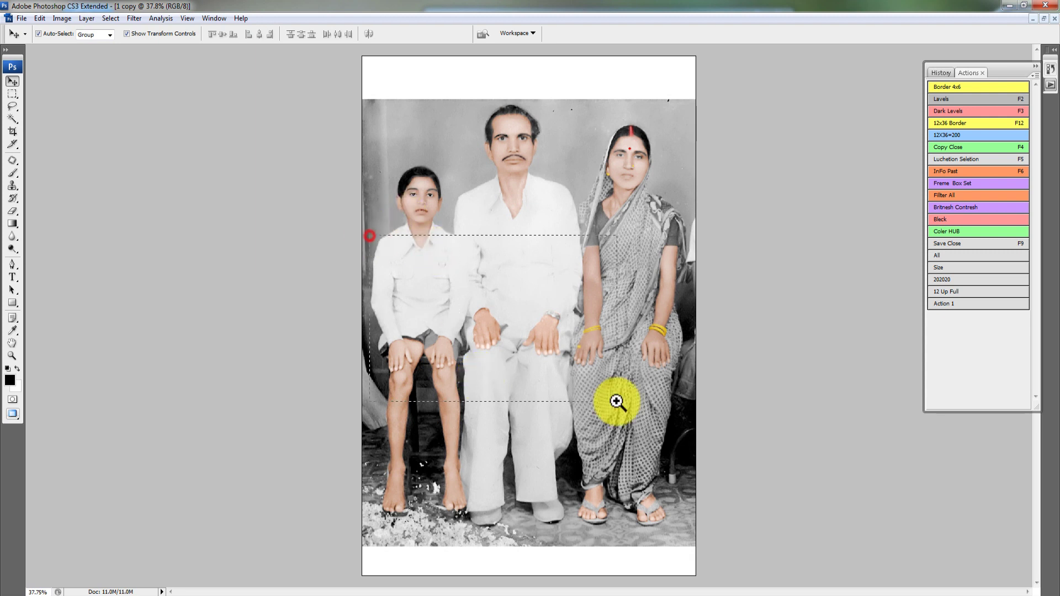
pyautogui.scroll(-8, 608, 359)
pyautogui.moveTo(681, 412); pyautogui.dragTo(757, 385)
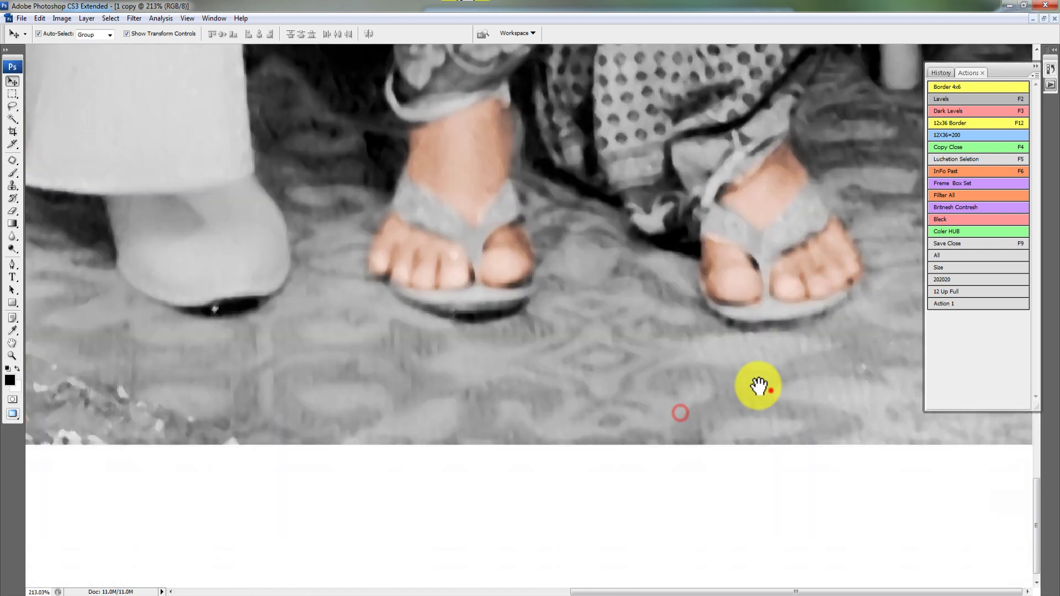
pyautogui.press('p')
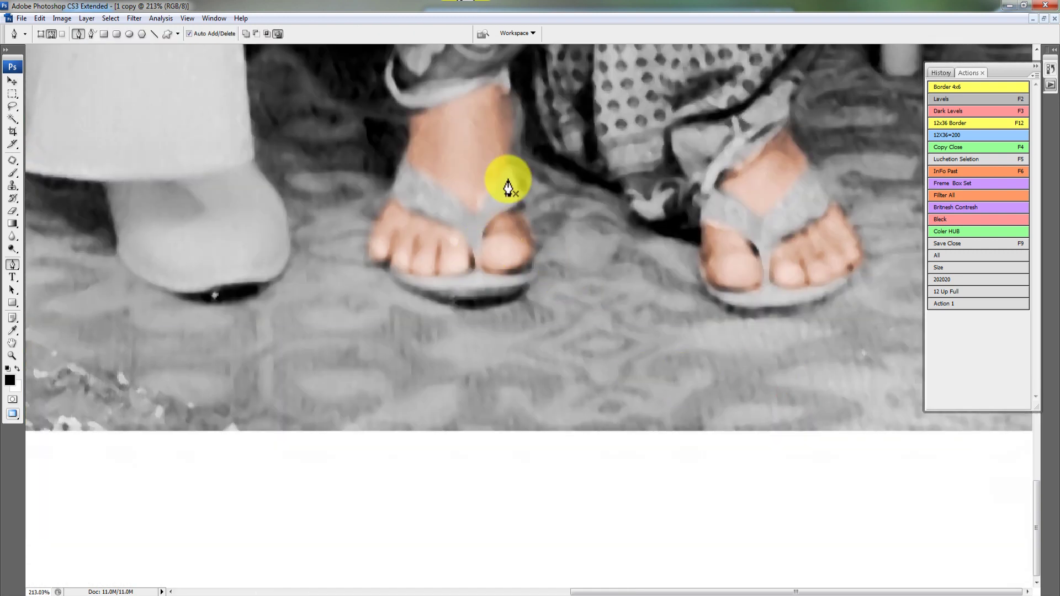
pyautogui.click(507, 162)
pyautogui.click(483, 196)
pyautogui.moveTo(451, 193); pyautogui.dragTo(431, 181)
pyautogui.click(411, 165)
pyautogui.click(400, 209)
pyautogui.moveTo(440, 220)
pyautogui.mouseDown()
pyautogui.moveTo(475, 243)
pyautogui.moveTo(473, 270)
pyautogui.mouseUp()
pyautogui.click(436, 275)
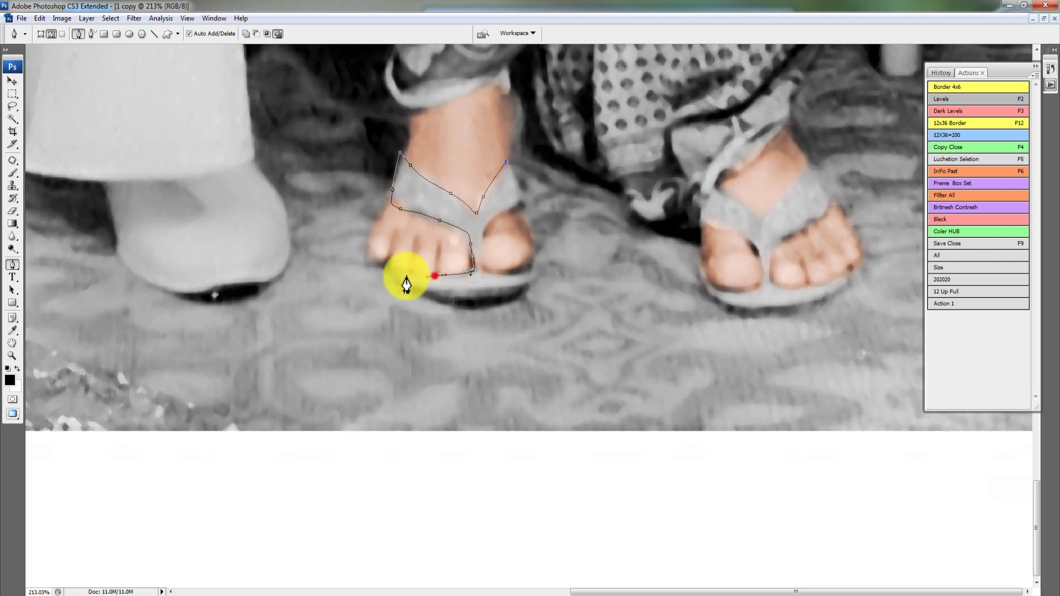
# Finish the left sandal outline along the sole and outer strap.
pyautogui.moveTo(385, 265); pyautogui.dragTo(402, 293)
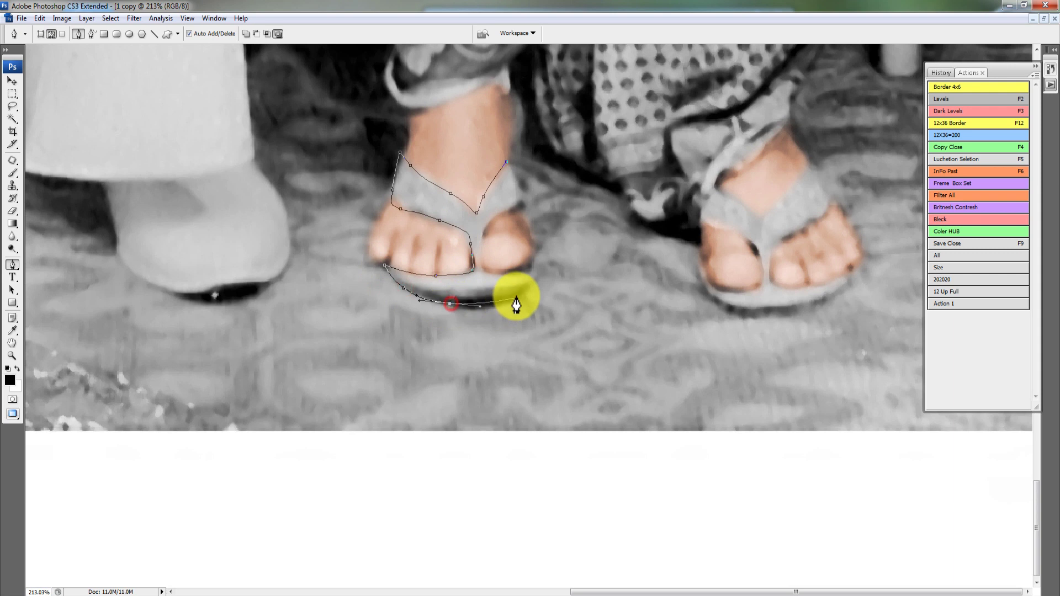
pyautogui.moveTo(540, 263)
pyautogui.mouseDown()
pyautogui.moveTo(517, 280)
pyautogui.moveTo(475, 248)
pyautogui.moveTo(494, 226)
pyautogui.mouseUp()
pyautogui.click(501, 213)
pyautogui.click(523, 203)
pyautogui.click(521, 172)
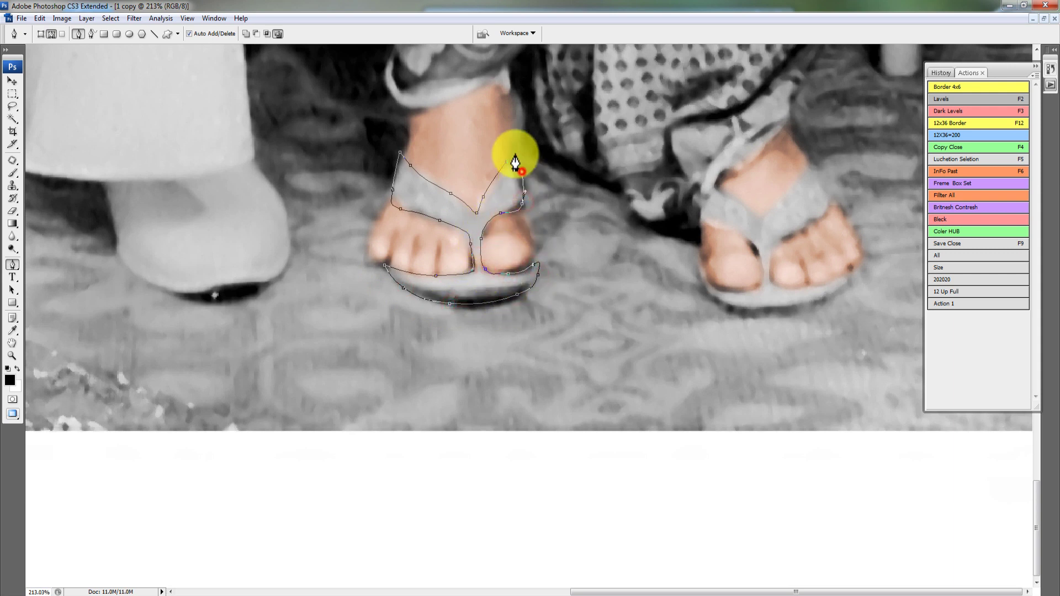
pyautogui.moveTo(524, 122)
pyautogui.mouseDown()
pyautogui.moveTo(521, 110)
pyautogui.moveTo(505, 173)
pyautogui.mouseUp()
# Feather the sandal selection and darken it in Variations, using Darker and a finer step.
pyautogui.press('F5')
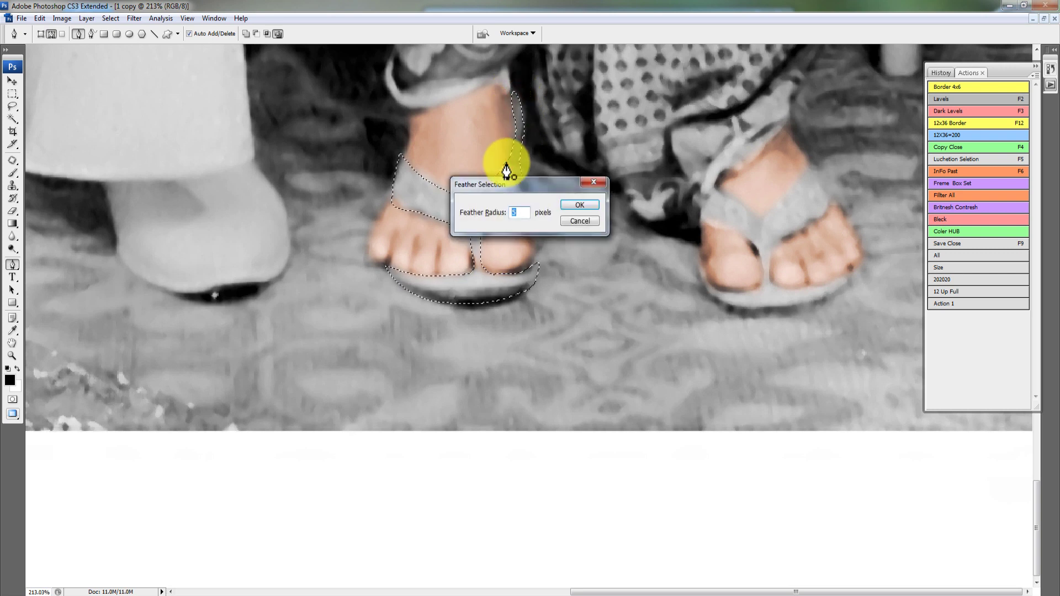
pyautogui.press('Return')
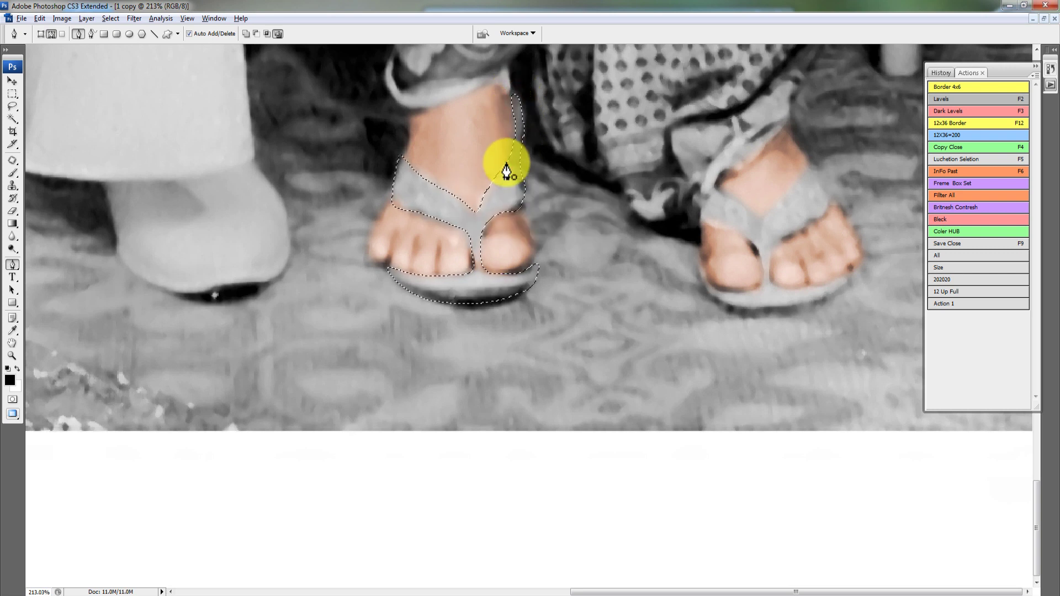
pyautogui.press('Return')
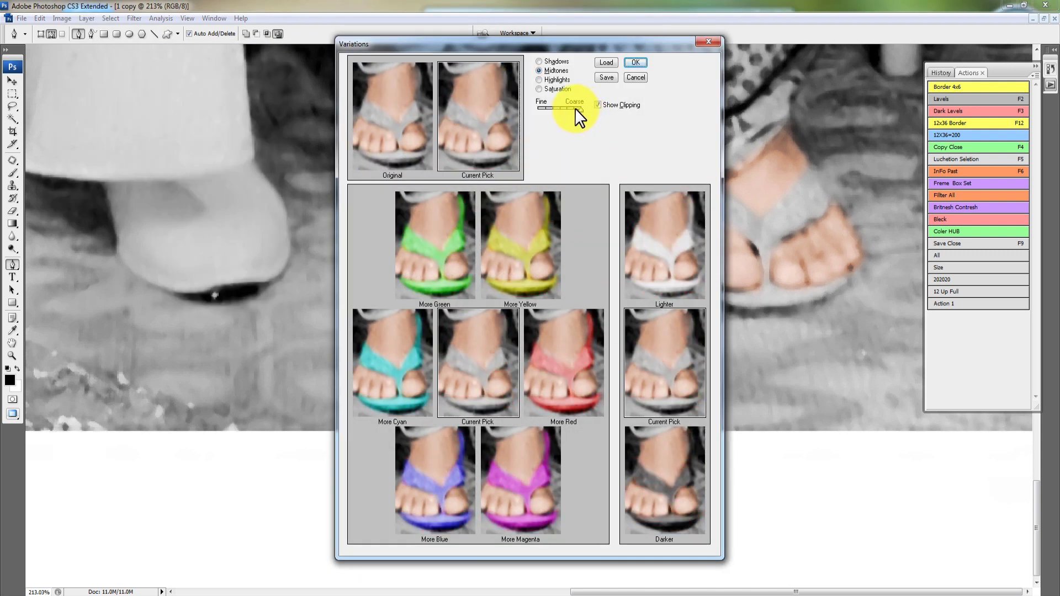
pyautogui.click(402, 113)
pyautogui.click(662, 479)
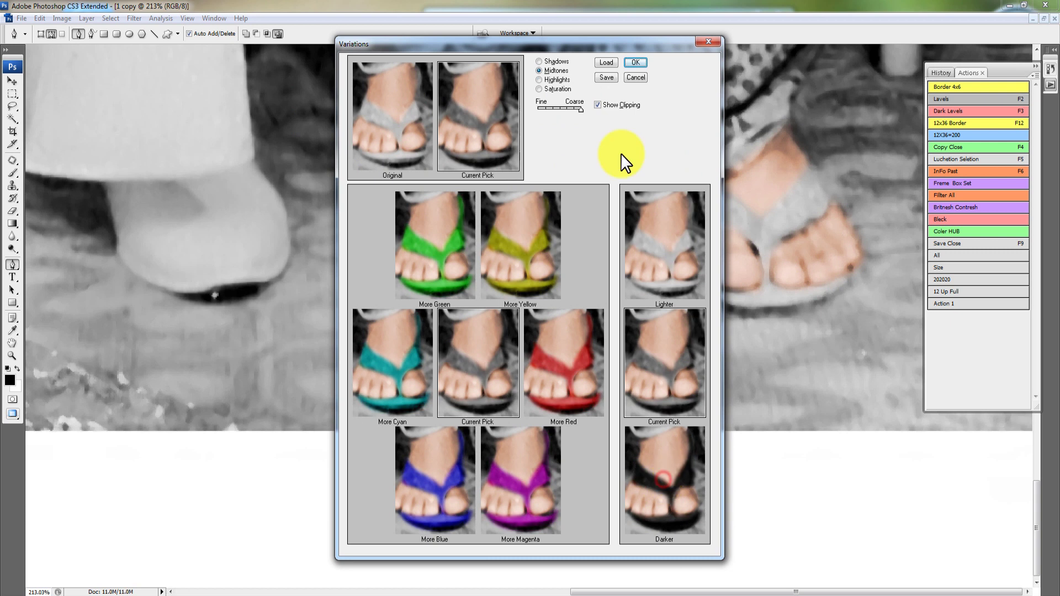
pyautogui.click(557, 109)
pyautogui.click(661, 483)
# Apply the darker tone to the left sandal and begin outlining the right sandal.
pyautogui.press('Return')
pyautogui.scroll(3, 713, 309)
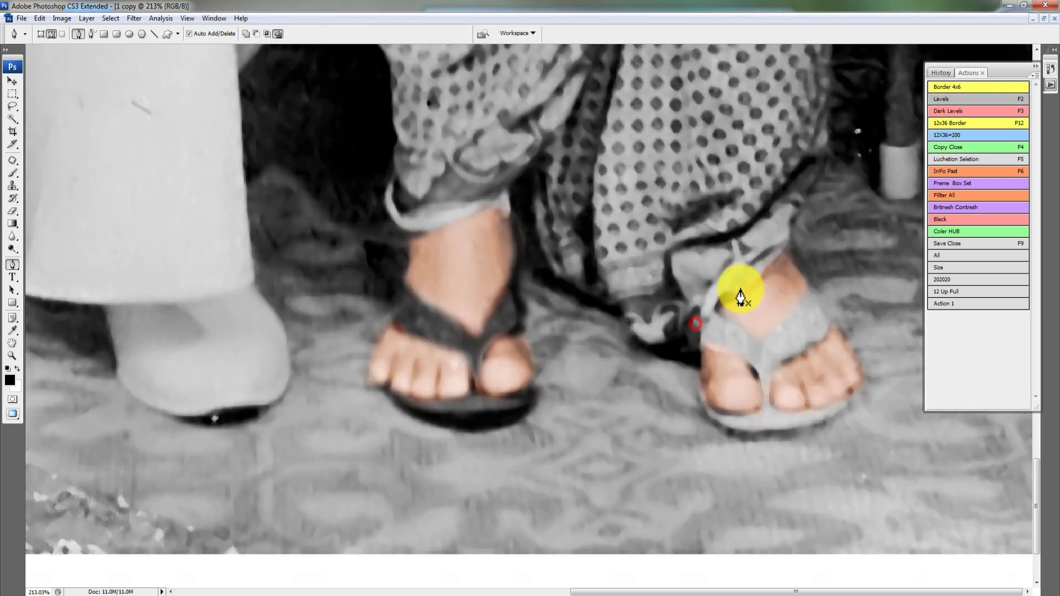
pyautogui.click(717, 311)
pyautogui.moveTo(698, 344)
pyautogui.mouseDown()
pyautogui.moveTo(717, 350)
pyautogui.moveTo(761, 406)
pyautogui.moveTo(731, 437)
pyautogui.moveTo(804, 433)
pyautogui.mouseUp()
pyautogui.click(761, 410)
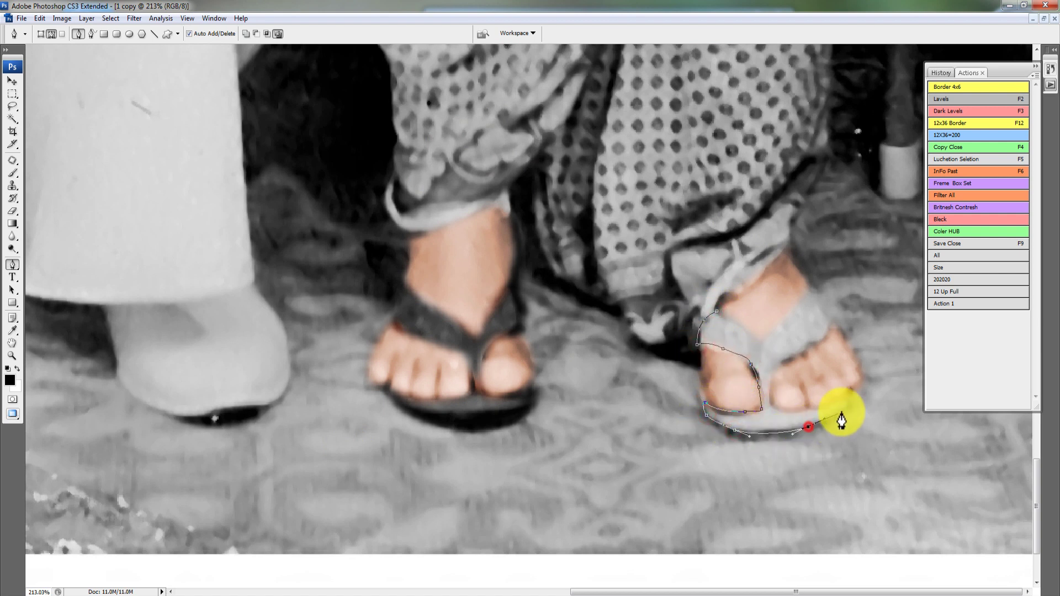
pyautogui.moveTo(844, 400); pyautogui.dragTo(815, 418)
pyautogui.click(811, 410)
pyautogui.click(779, 409)
pyautogui.click(772, 381)
# Complete the right sandal outline around the big toe and strap.
pyautogui.moveTo(784, 362); pyautogui.dragTo(828, 333)
pyautogui.click(831, 320)
pyautogui.click(814, 283)
pyautogui.click(792, 305)
pyautogui.click(781, 326)
pyautogui.moveTo(765, 341); pyautogui.dragTo(720, 324)
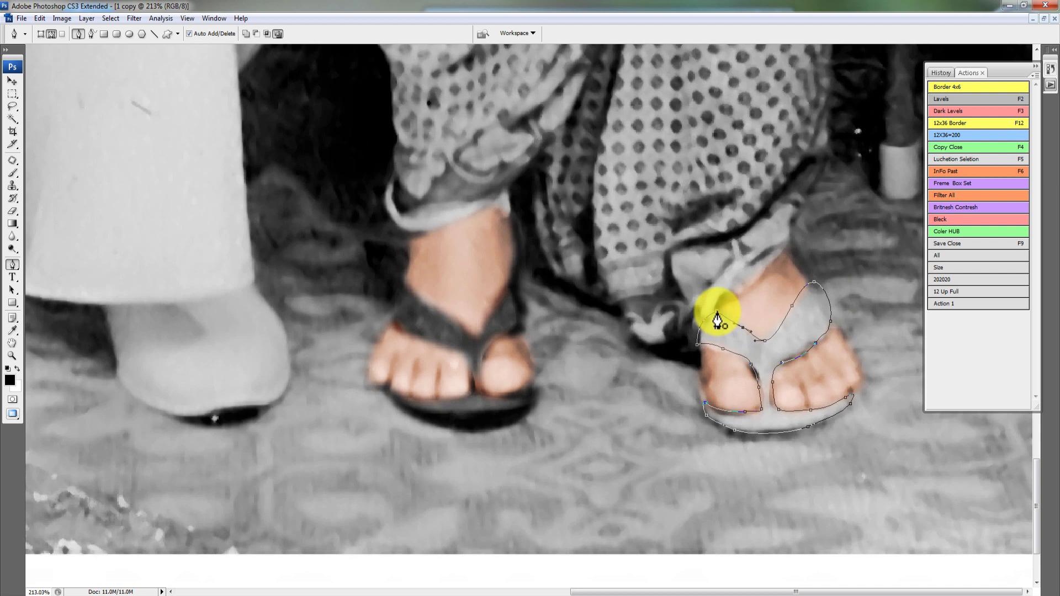
# Feather the right sandal selection and darken it through Variations.
pyautogui.hotkey('ctrl', 'alt', 'd')
pyautogui.press('Return')
pyautogui.hotkey('alt', 'i')
pyautogui.press('a')
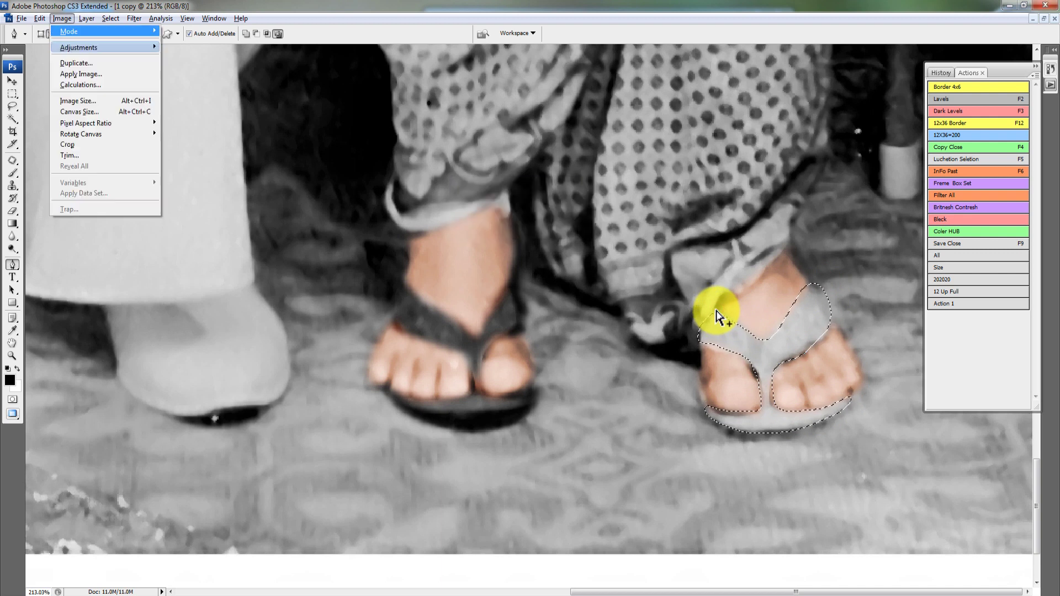
pyautogui.press('n')
pyautogui.press('Return')
# Fit the photo on screen, then zoom to about 141% on the boy's and father's laps.
pyautogui.rightClick(793, 407)
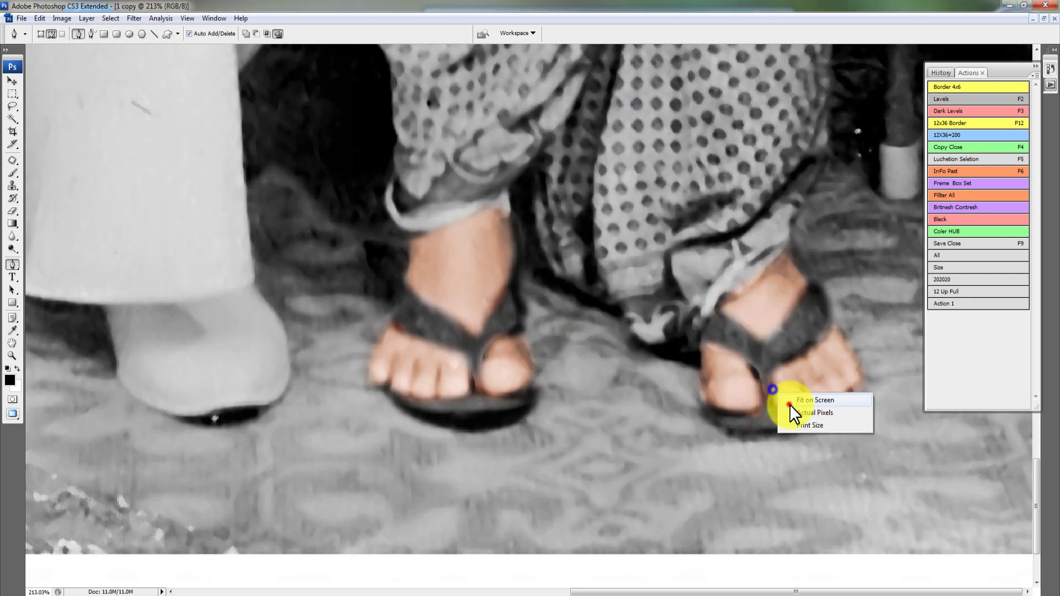
pyautogui.hotkey('ctrl', '0')
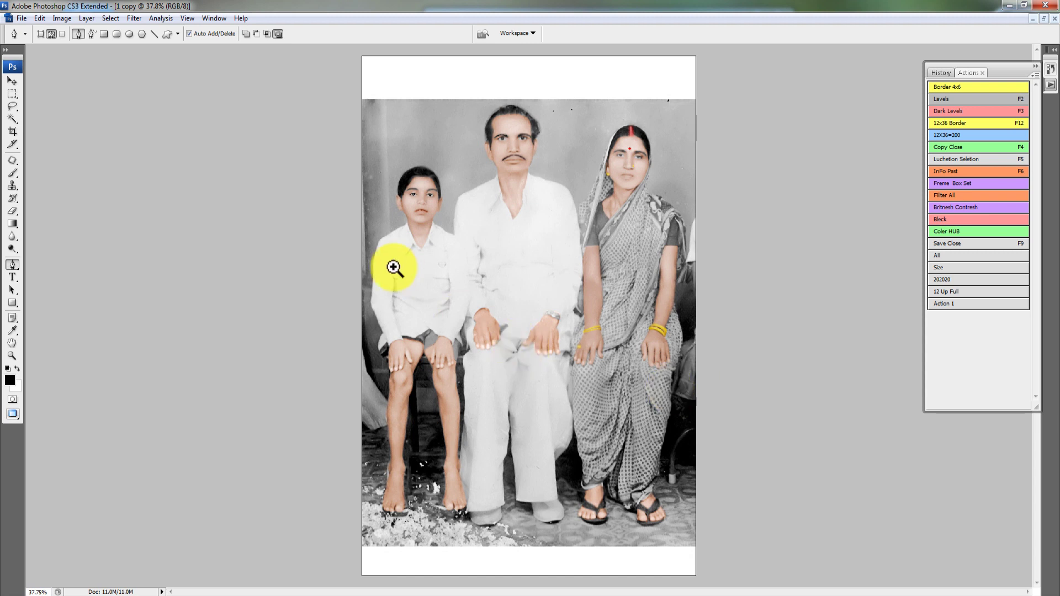
pyautogui.moveTo(627, 230); pyautogui.dragTo(521, 317)
pyautogui.scroll(4, 514, 420)
pyautogui.rightClick(460, 307)
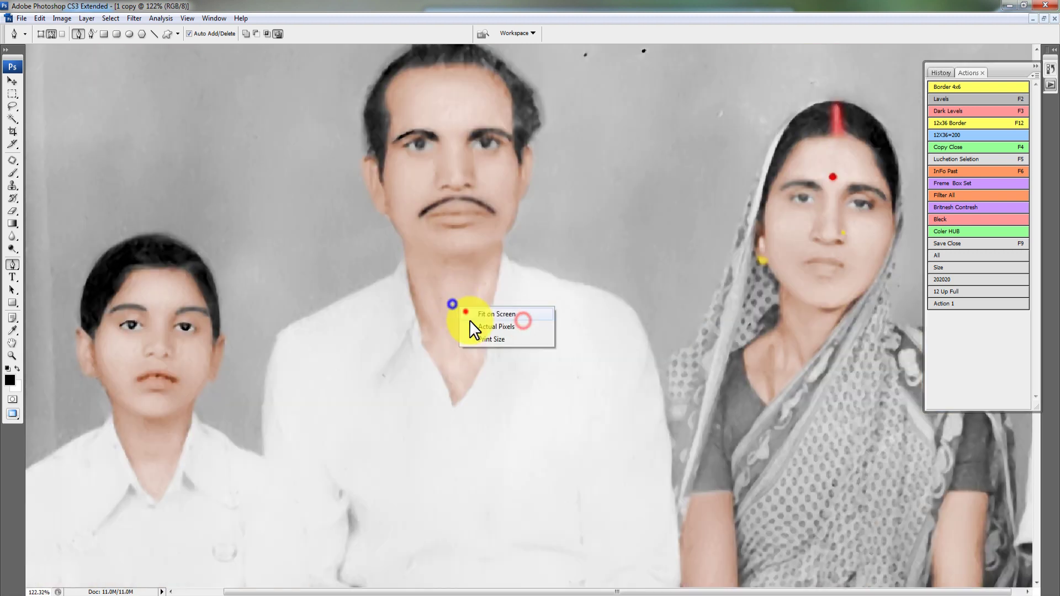
pyautogui.click(470, 314)
pyautogui.click(509, 324)
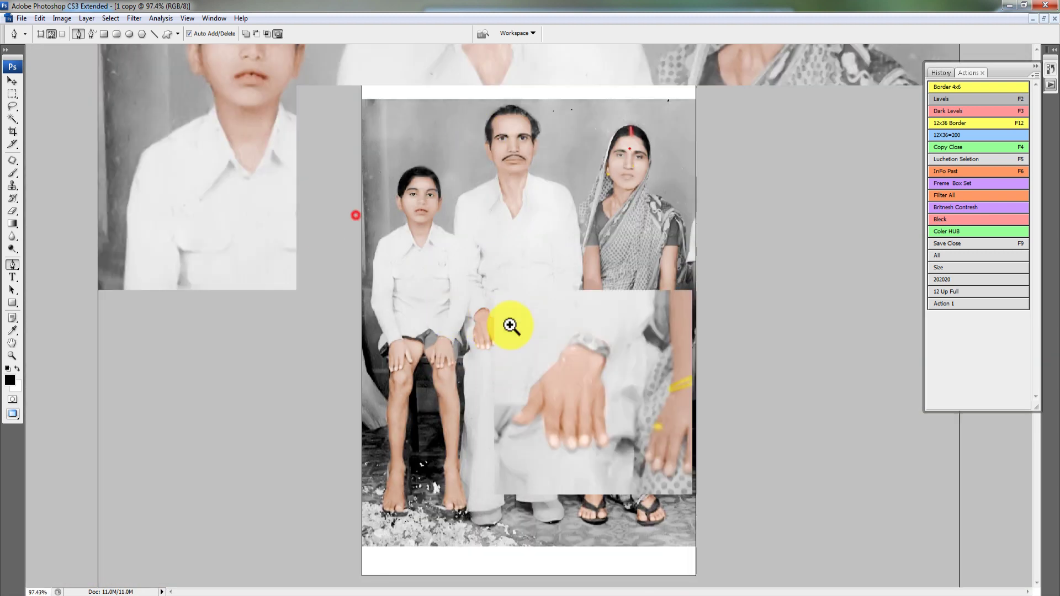
pyautogui.scroll(-1, 248, 387)
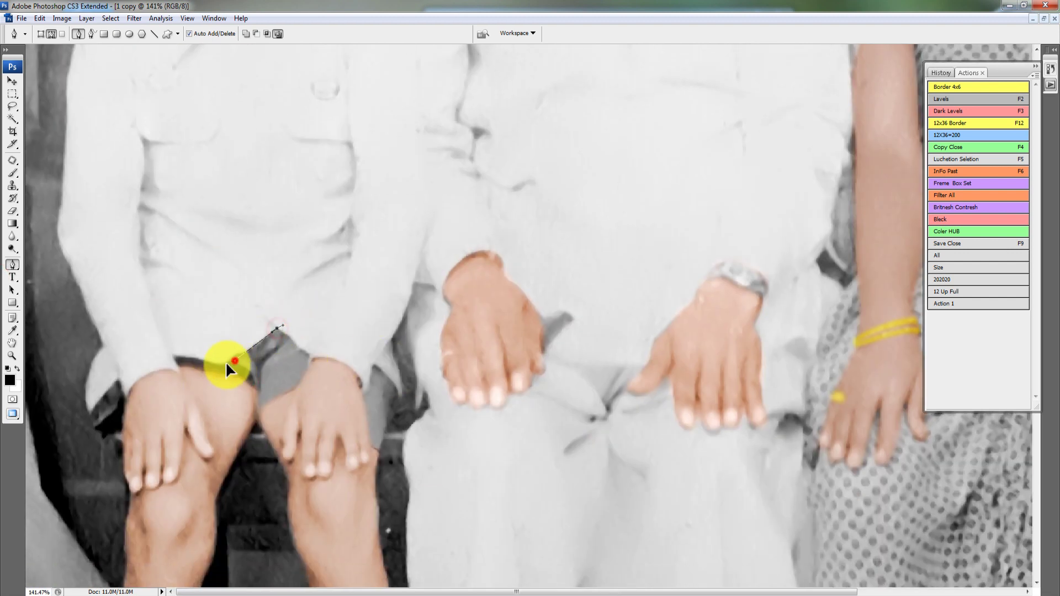
# Outline the boy's shorts with Pen paths in three parts around his knees.
pyautogui.click(250, 381)
pyautogui.moveTo(257, 408); pyautogui.dragTo(299, 398)
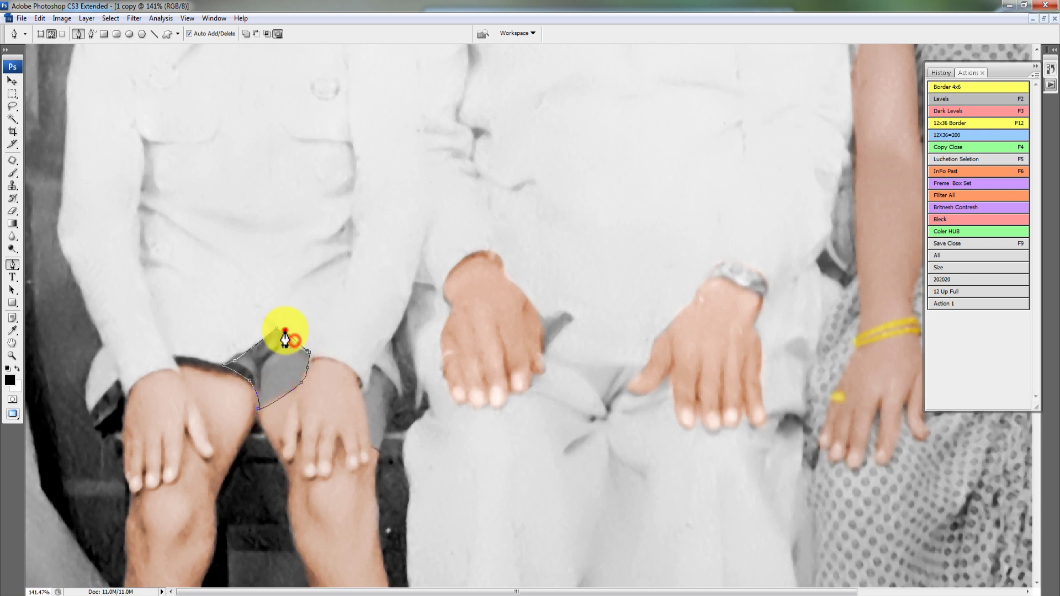
pyautogui.click(278, 330)
pyautogui.moveTo(372, 369); pyautogui.dragTo(365, 391)
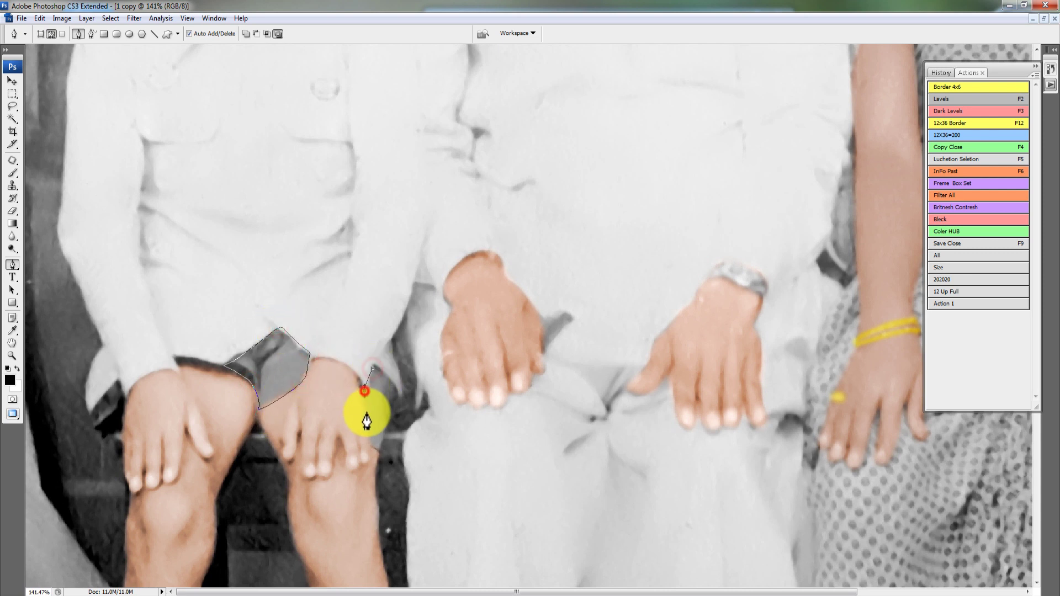
pyautogui.moveTo(378, 452); pyautogui.dragTo(386, 412)
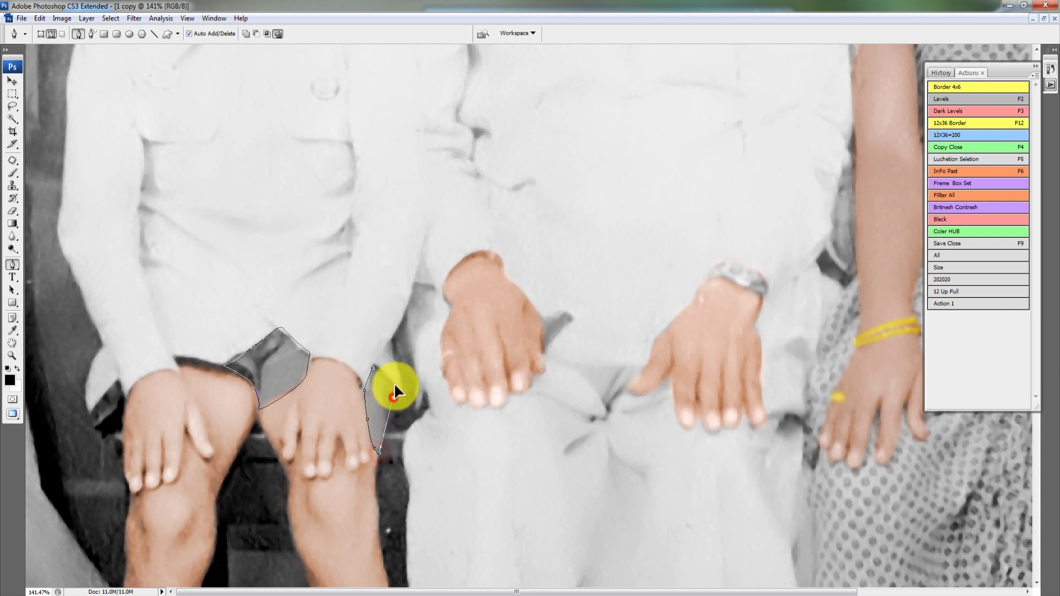
pyautogui.click(373, 368)
pyautogui.moveTo(117, 386)
pyautogui.mouseDown()
pyautogui.moveTo(95, 433)
pyautogui.moveTo(124, 405)
pyautogui.mouseUp()
# Turn the shorts outlines into a feathered selection and darken them to near black via Variations.
pyautogui.click(119, 386)
pyautogui.press('F5')
pyautogui.press('Return')
pyautogui.press('Return')
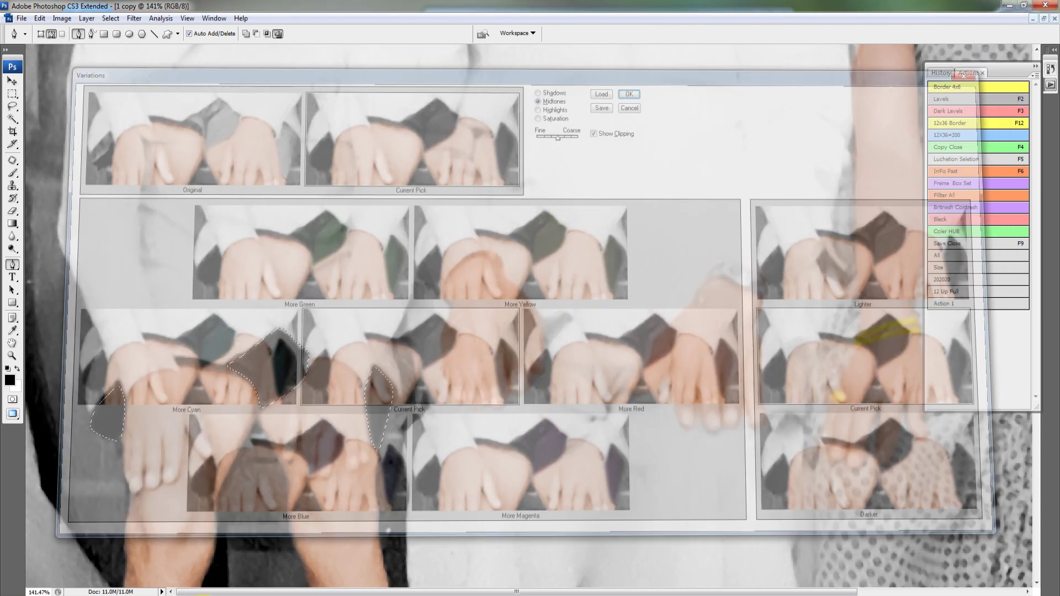
pyautogui.hotkey('ctrl', 'alt', '0')
pyautogui.rightClick(390, 385)
pyautogui.press('Escape')
pyautogui.moveTo(411, 244); pyautogui.dragTo(412, 303)
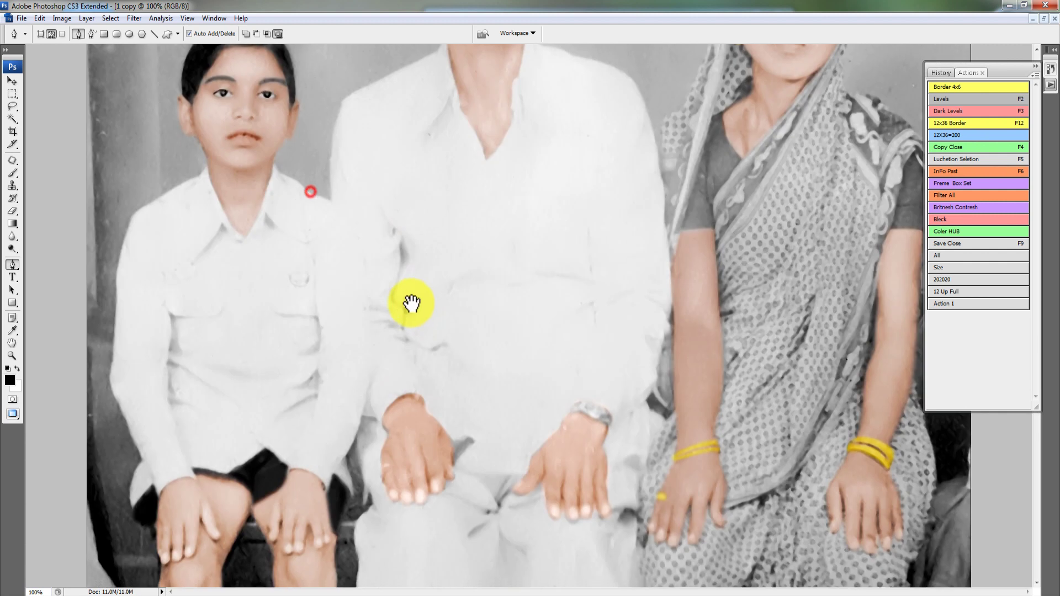
pyautogui.press('v')
pyautogui.rightClick(311, 261)
pyautogui.click(333, 270)
pyautogui.moveTo(379, 95); pyautogui.dragTo(509, 386)
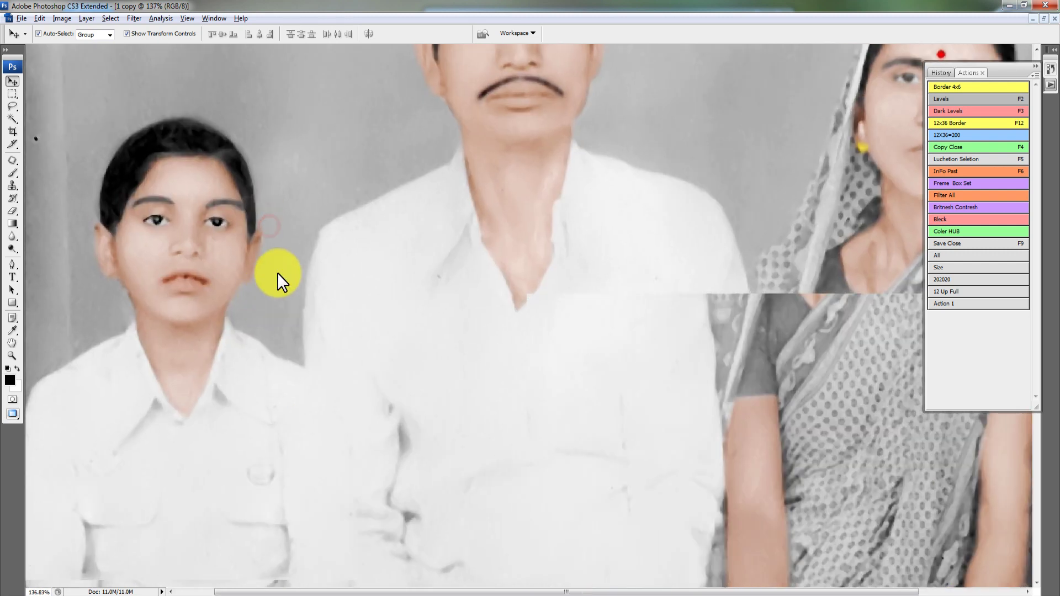
pyautogui.rightClick(285, 248)
pyautogui.click(308, 258)
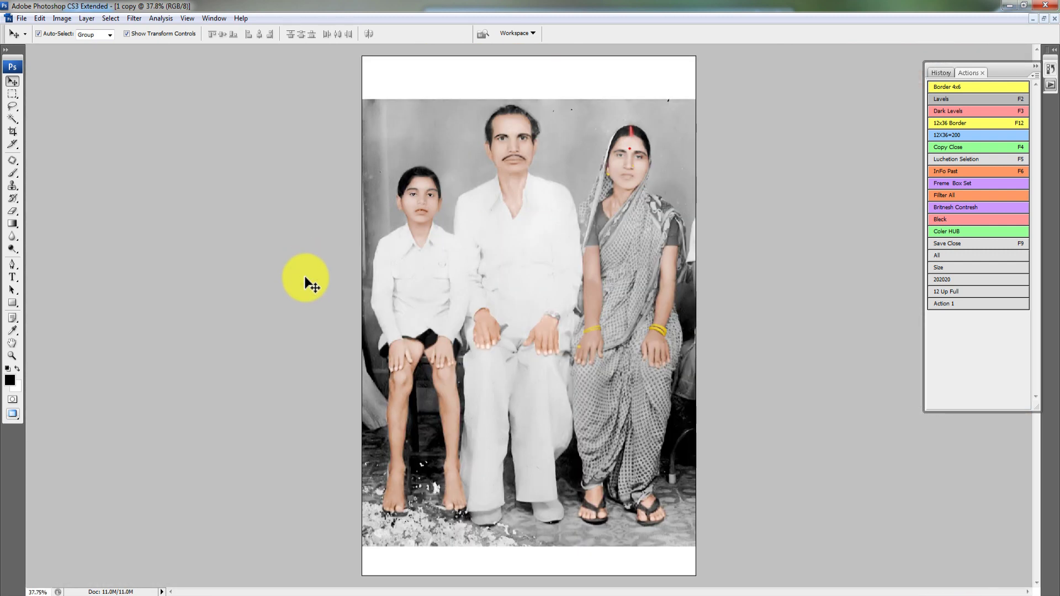
pyautogui.scroll(5, 421, 228)
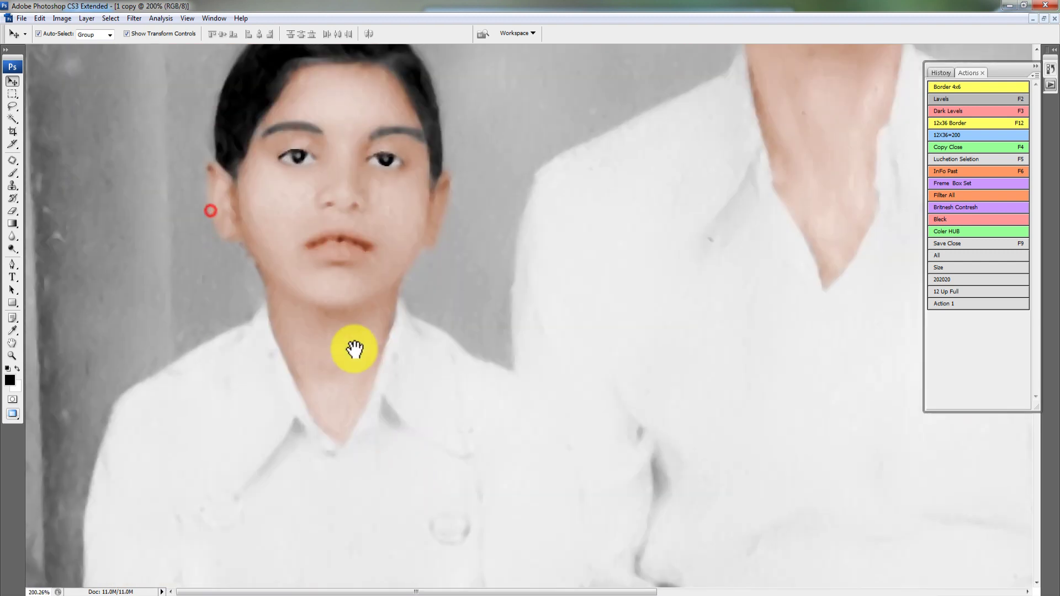
pyautogui.scroll(2, 355, 350)
pyautogui.rightClick(432, 333)
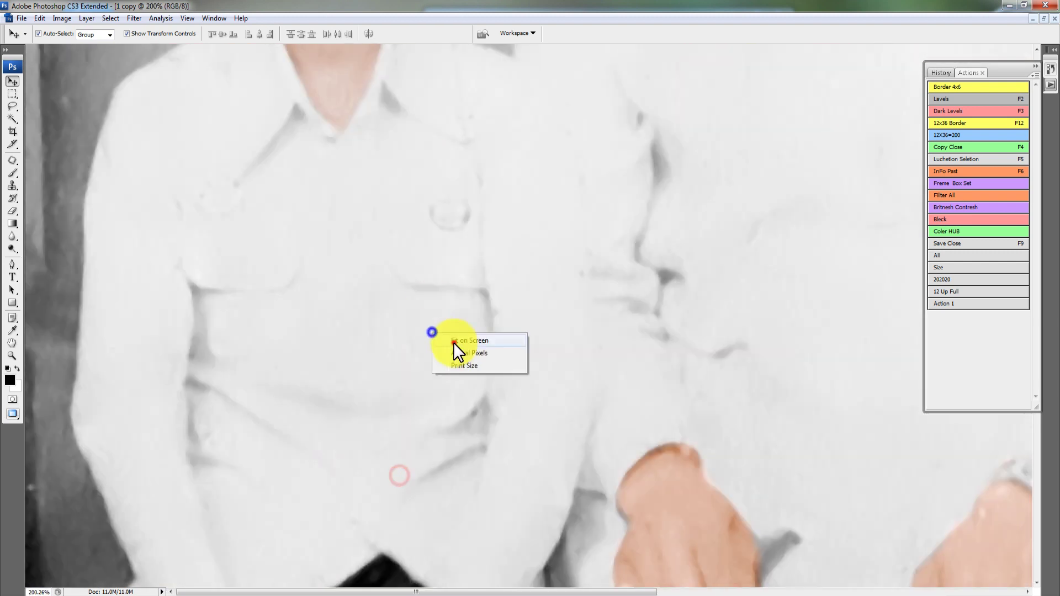
pyautogui.click(458, 355)
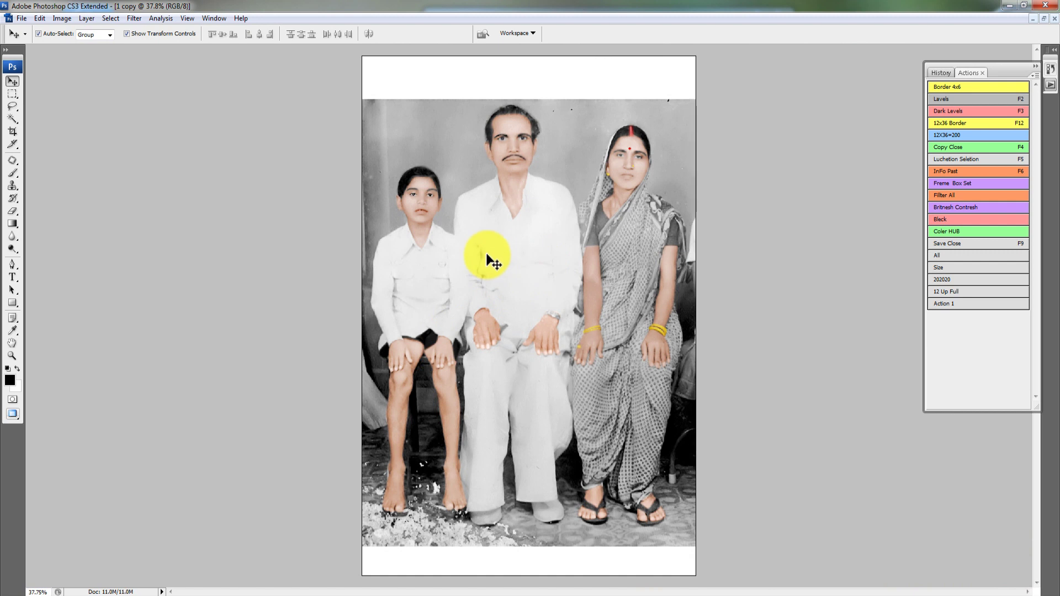
pyautogui.scroll(4, 497, 226)
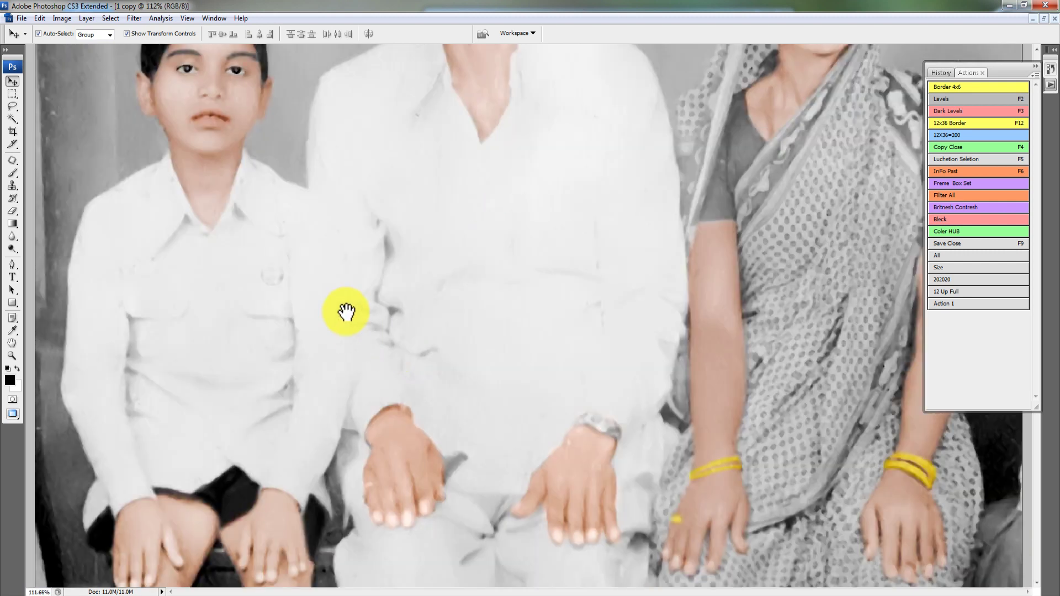
pyautogui.scroll(1, 345, 293)
pyautogui.scroll(1, 341, 279)
pyautogui.scroll(1, 342, 309)
pyautogui.scroll(1, 359, 315)
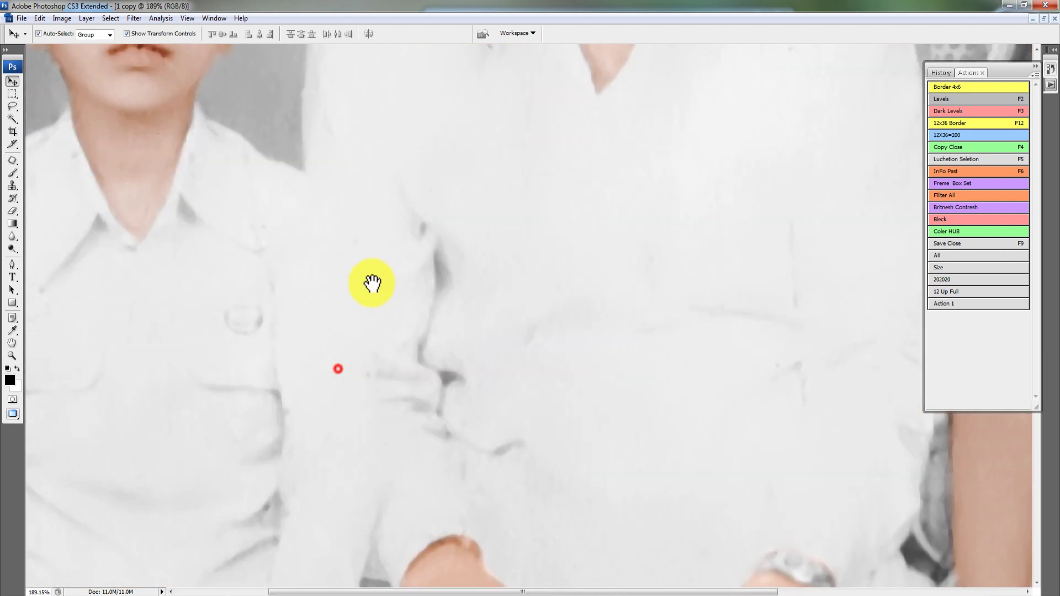
# Switch to the Dodge tool with a 27 px brush at 16% exposure.
pyautogui.press('o')
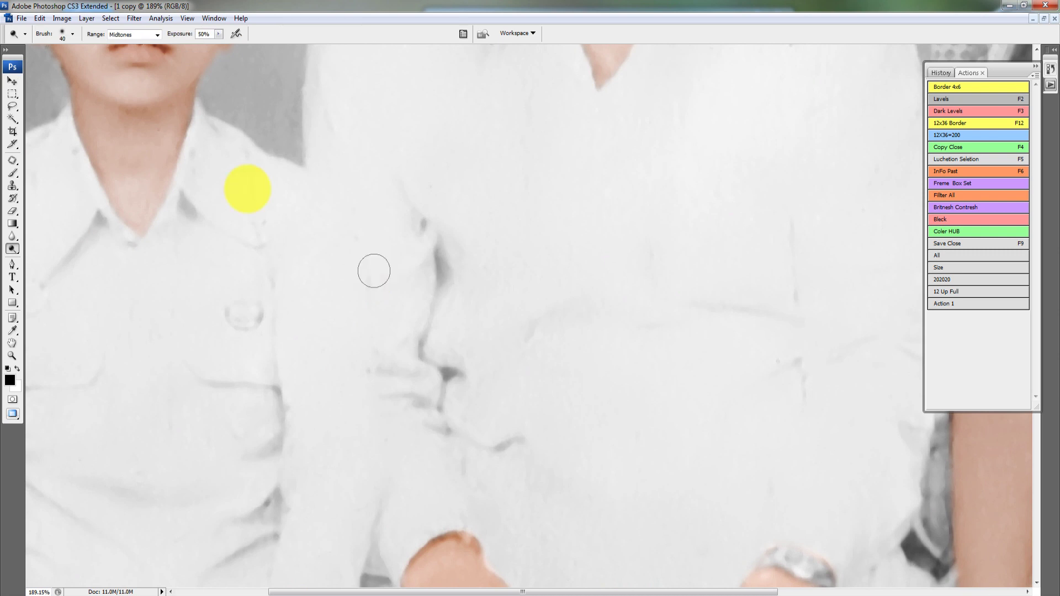
pyautogui.moveTo(12, 247); pyautogui.dragTo(39, 265)
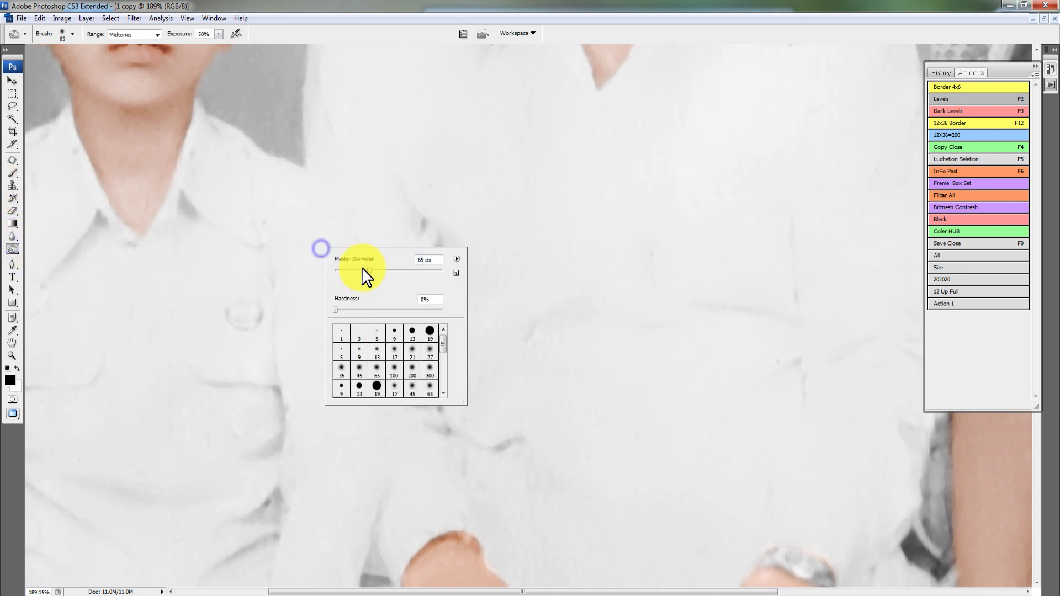
pyautogui.moveTo(353, 269); pyautogui.dragTo(350, 269)
pyautogui.press('Return')
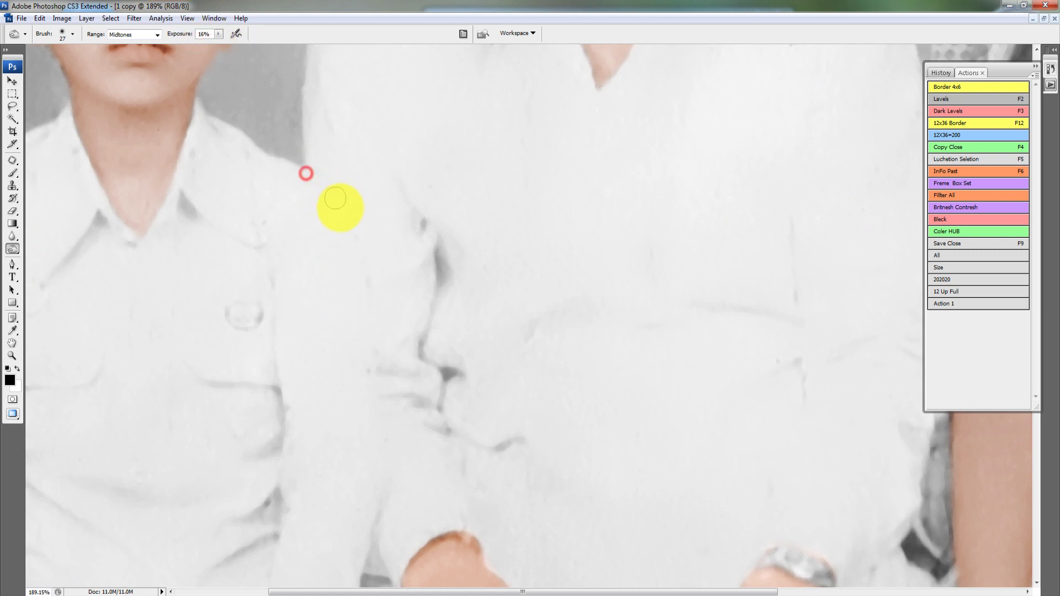
# Pan down the father's shirt, then zoom back in on his hands and the boy's shirt.
pyautogui.moveTo(388, 490); pyautogui.dragTo(381, 440)
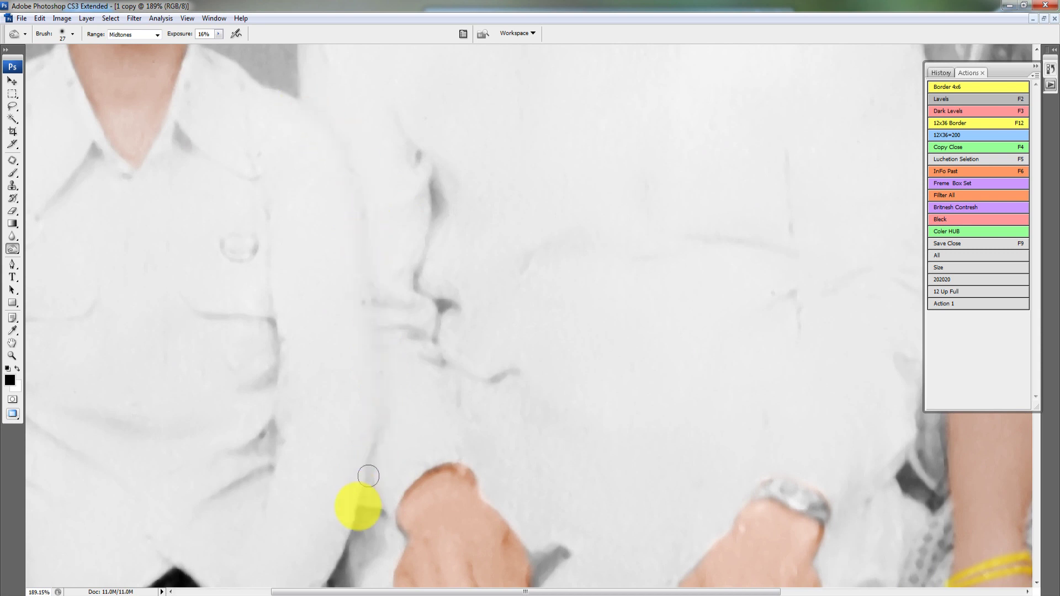
pyautogui.moveTo(350, 545); pyautogui.dragTo(365, 503)
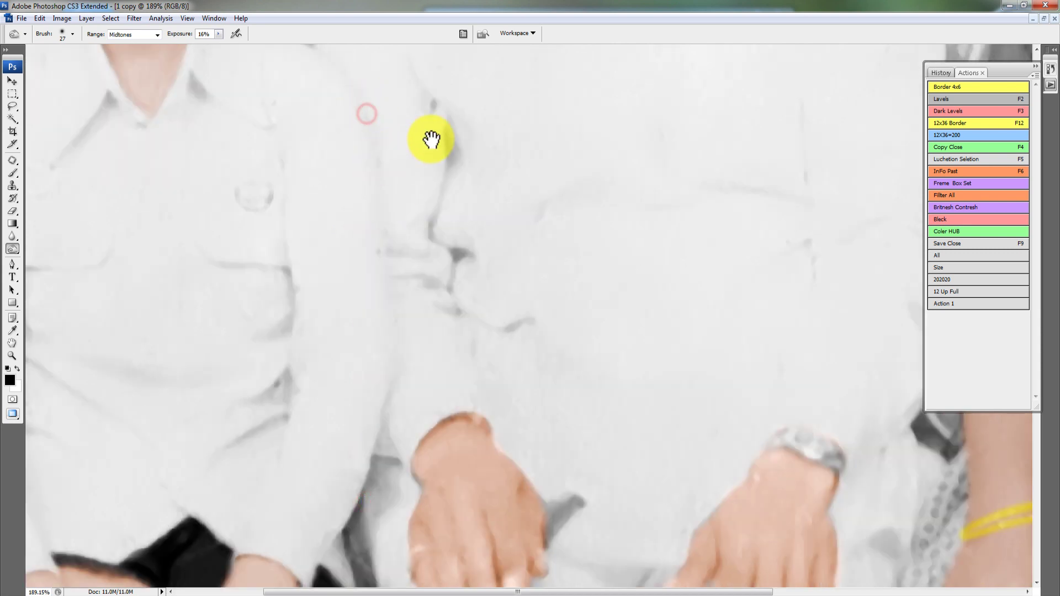
pyautogui.keyDown('alt'); pyautogui.click(451, 159); pyautogui.keyUp('alt')
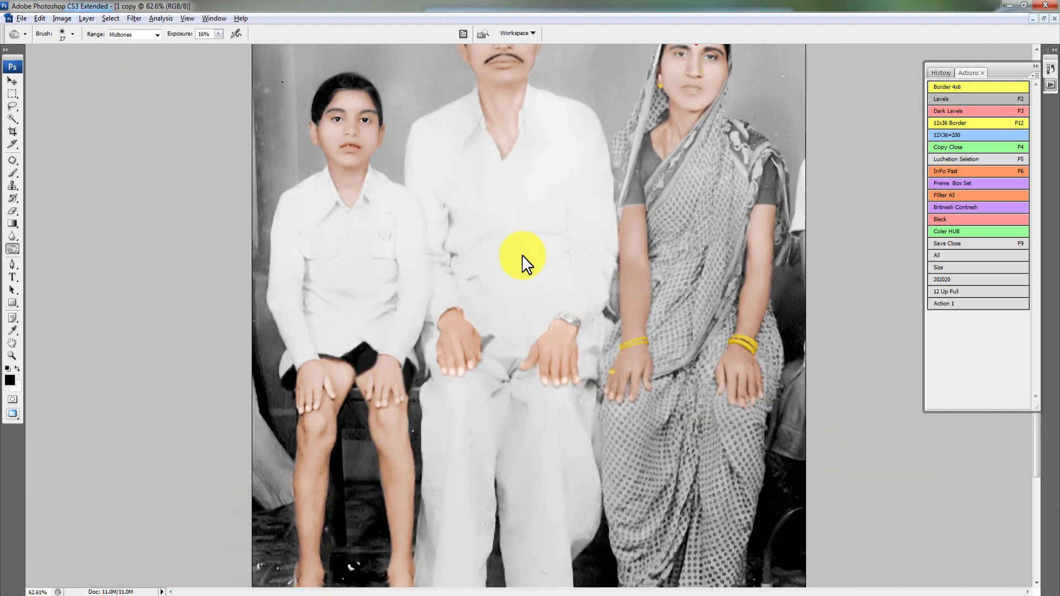
pyautogui.keyDown('ctrl'); pyautogui.keyDown('alt'); pyautogui.click(539, 269); pyautogui.keyUp('alt'); pyautogui.keyUp('ctrl')
pyautogui.moveTo(293, 158); pyautogui.dragTo(521, 331)
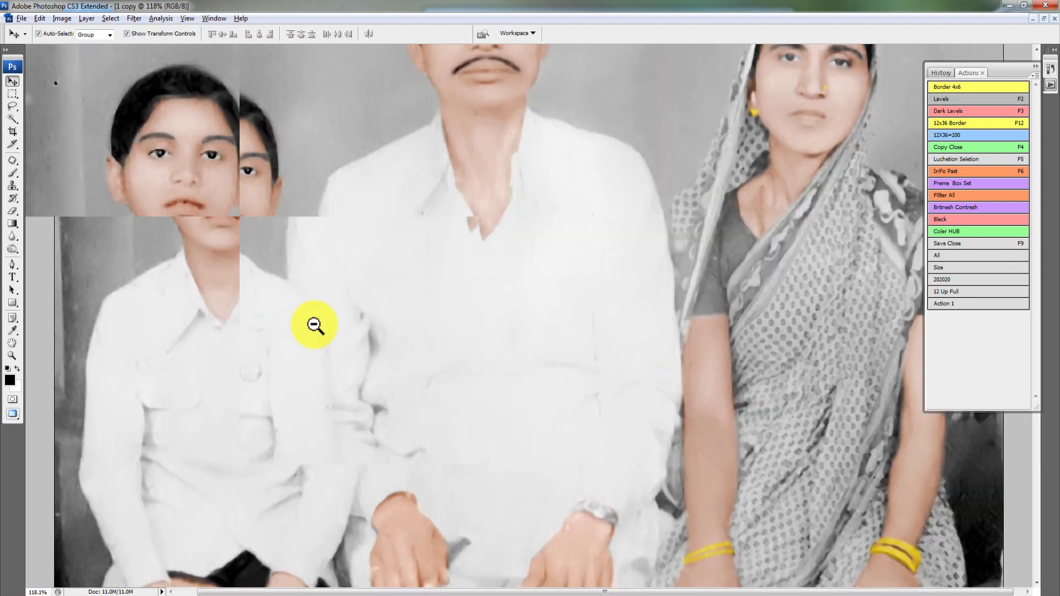
pyautogui.keyDown('ctrl'); pyautogui.click(371, 362); pyautogui.keyUp('ctrl')
pyautogui.moveTo(387, 257); pyautogui.dragTo(552, 207)
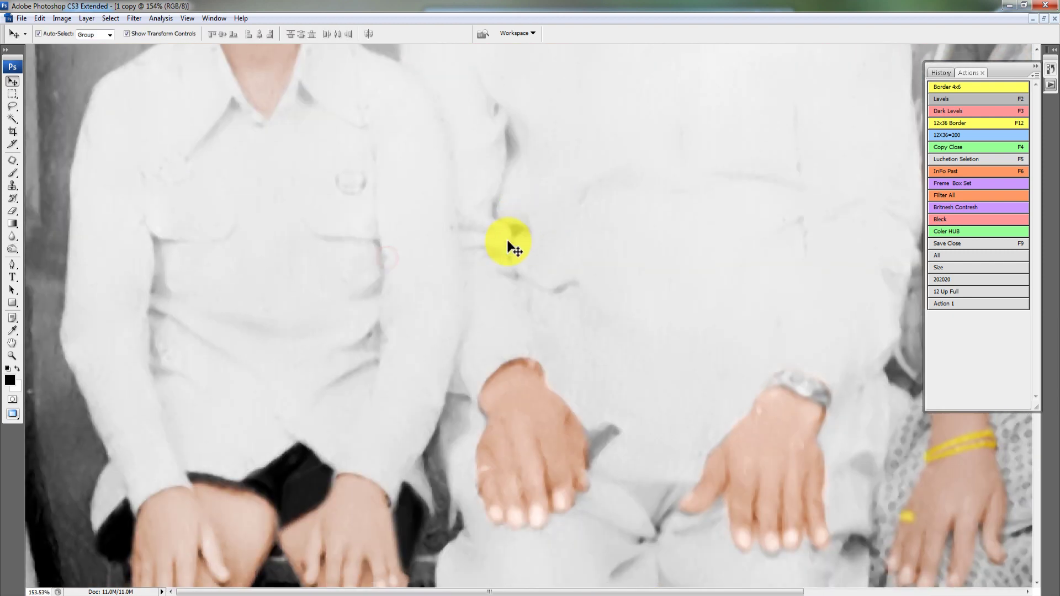
pyautogui.moveTo(431, 280); pyautogui.dragTo(432, 298)
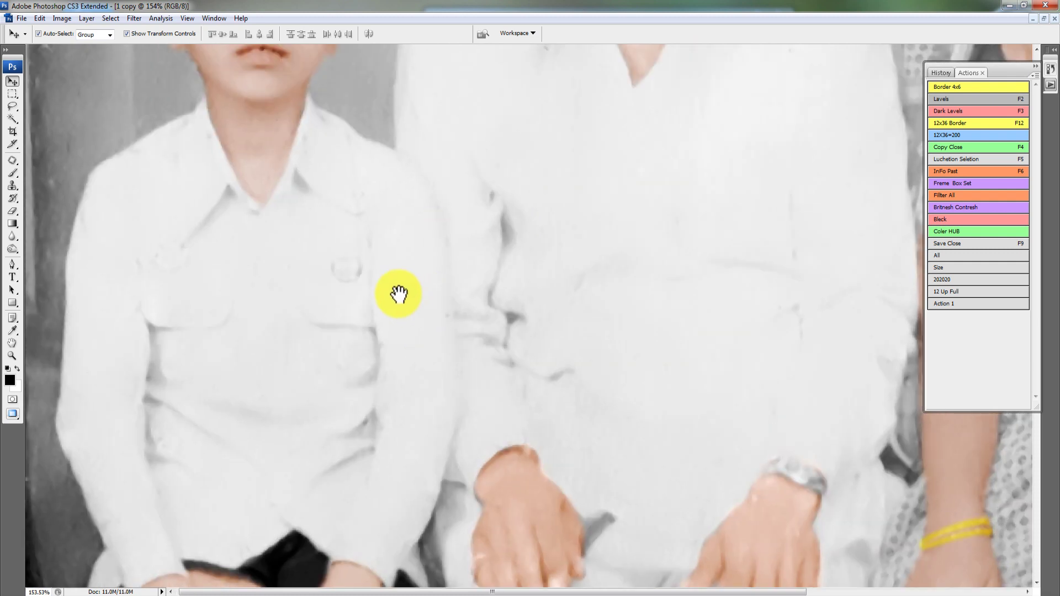
pyautogui.scroll(-2, 403, 291)
# Zoom in on the boy's collar and start the shirt path at the collar V and shoulder.
pyautogui.press('p')
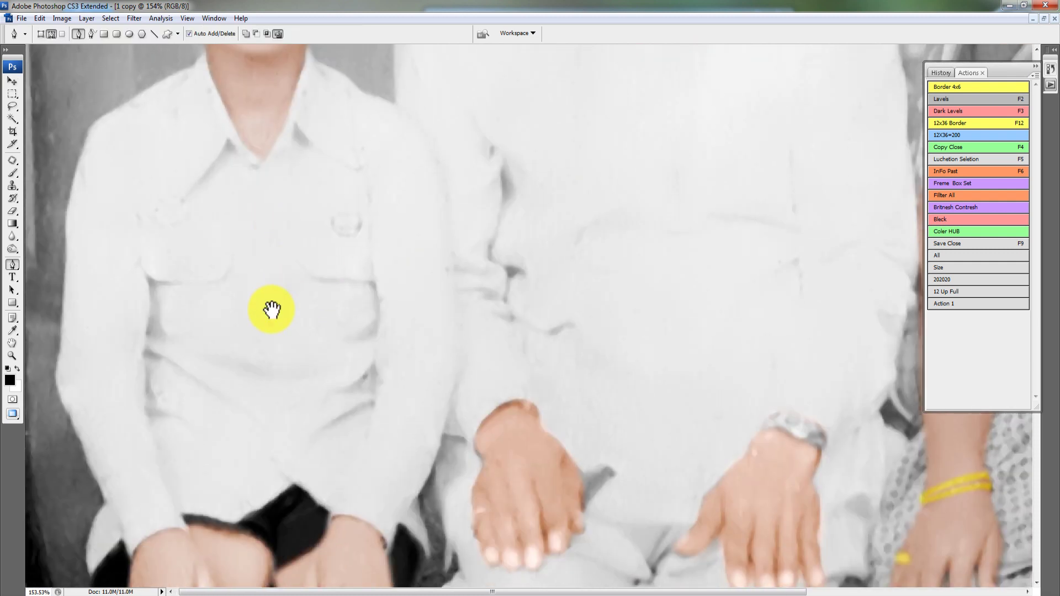
pyautogui.keyDown('ctrl'); pyautogui.click(154, 305); pyautogui.keyUp('ctrl')
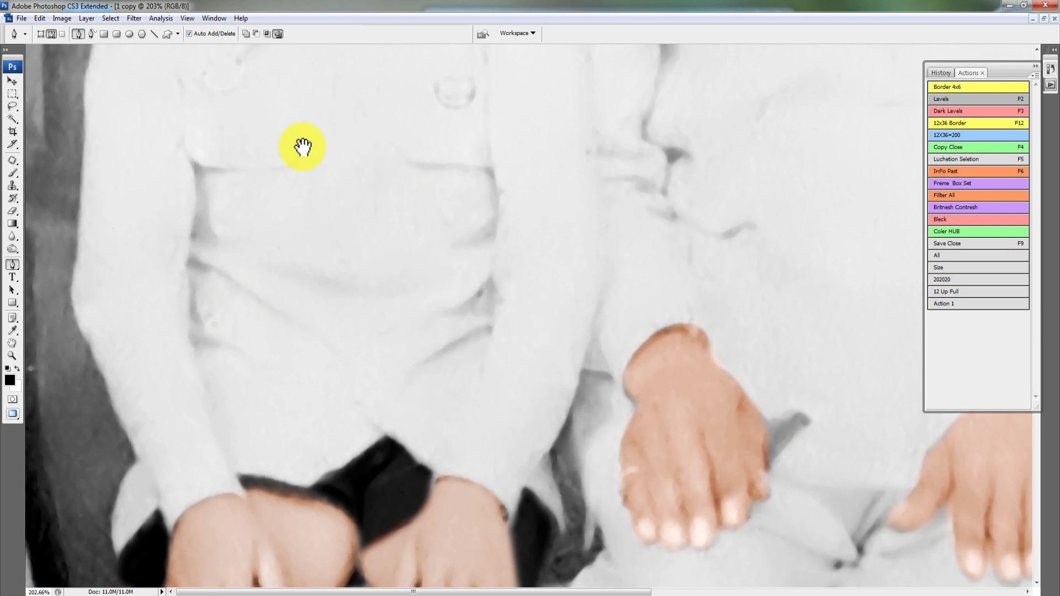
pyautogui.keyDown('alt'); pyautogui.click(315, 197); pyautogui.keyUp('alt')
pyautogui.moveTo(325, 135); pyautogui.dragTo(329, 224)
pyautogui.keyDown('ctrl'); pyautogui.click(341, 265); pyautogui.keyUp('ctrl')
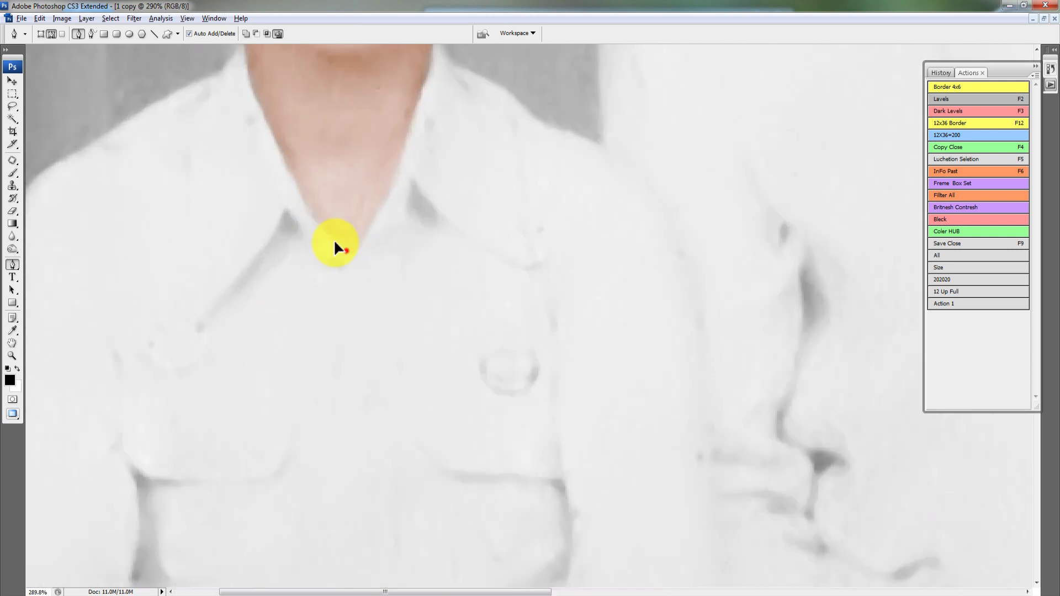
pyautogui.click(273, 139)
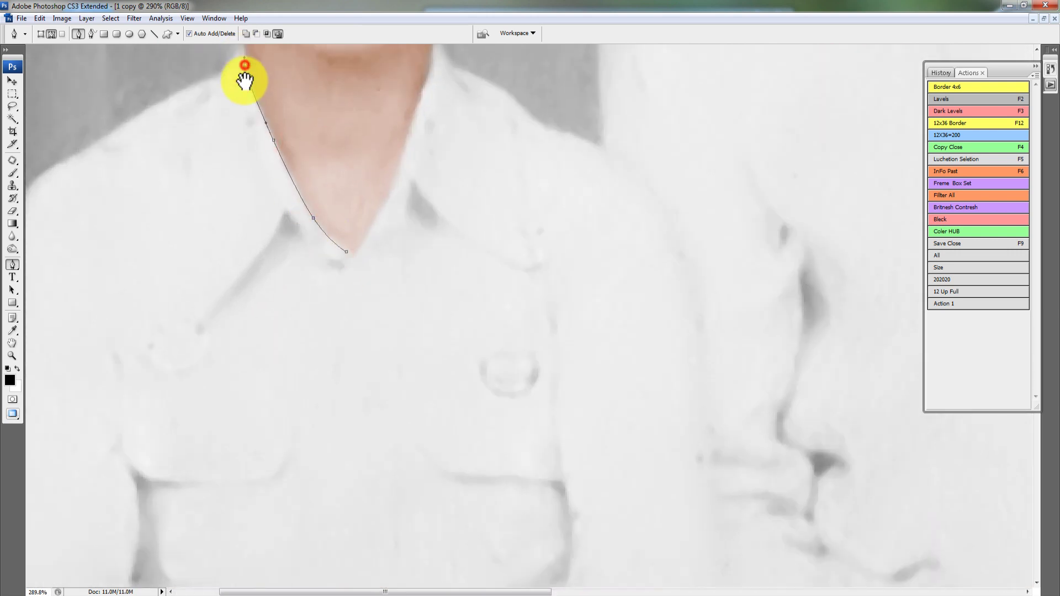
pyautogui.click(244, 69)
pyautogui.scroll(3, 244, 110)
pyautogui.click(243, 144)
pyautogui.click(117, 223)
# Trace the shirt's left edge down to the knee.
pyautogui.moveTo(279, 163); pyautogui.dragTo(442, 96)
pyautogui.click(154, 105)
pyautogui.click(107, 350)
pyautogui.click(98, 433)
pyautogui.scroll(-5, 88, 331)
pyautogui.scroll(-6, 84, 276)
pyautogui.click(90, 198)
pyautogui.click(143, 238)
pyautogui.click(110, 343)
pyautogui.click(131, 375)
pyautogui.click(183, 316)
pyautogui.click(203, 347)
pyautogui.moveTo(205, 359); pyautogui.dragTo(210, 354)
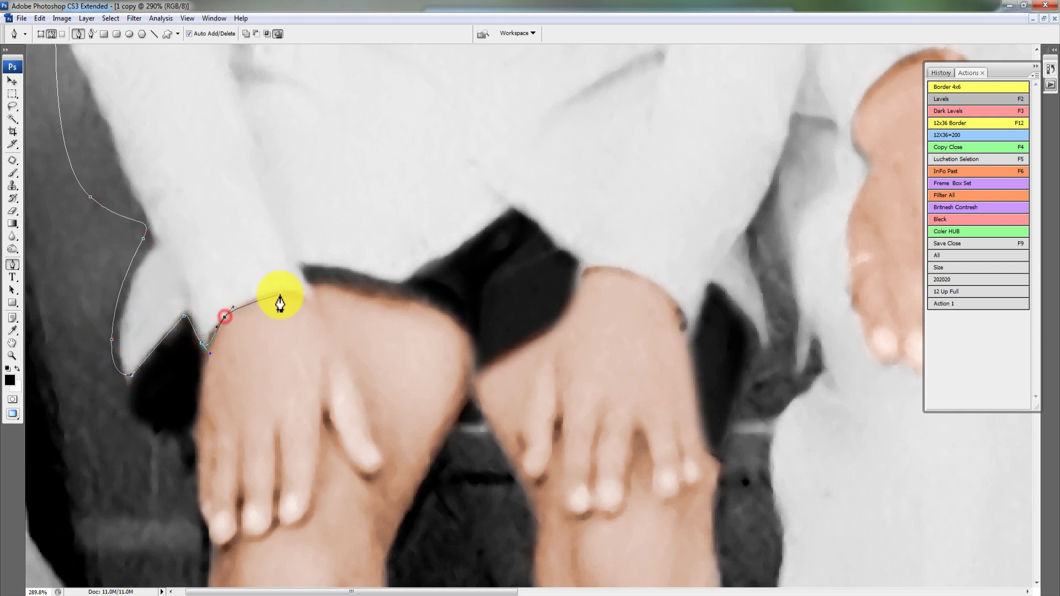
# Trace the shirt hem above the knee and across the dark shorts.
pyautogui.moveTo(281, 294); pyautogui.dragTo(295, 293)
pyautogui.click(313, 300)
pyautogui.click(303, 268)
pyautogui.click(341, 267)
pyautogui.moveTo(404, 283); pyautogui.dragTo(421, 282)
pyautogui.click(481, 227)
pyautogui.click(516, 210)
pyautogui.click(562, 252)
pyautogui.click(587, 271)
# Carry the outline past the boy's right hand and up the right arm edge.
pyautogui.moveTo(641, 278)
pyautogui.mouseDown()
pyautogui.moveTo(679, 309)
pyautogui.moveTo(690, 339)
pyautogui.mouseUp()
pyautogui.click(689, 337)
pyautogui.moveTo(714, 283); pyautogui.dragTo(758, 339)
pyautogui.click(763, 337)
pyautogui.moveTo(750, 236); pyautogui.dragTo(752, 212)
pyautogui.moveTo(780, 165); pyautogui.dragTo(788, 138)
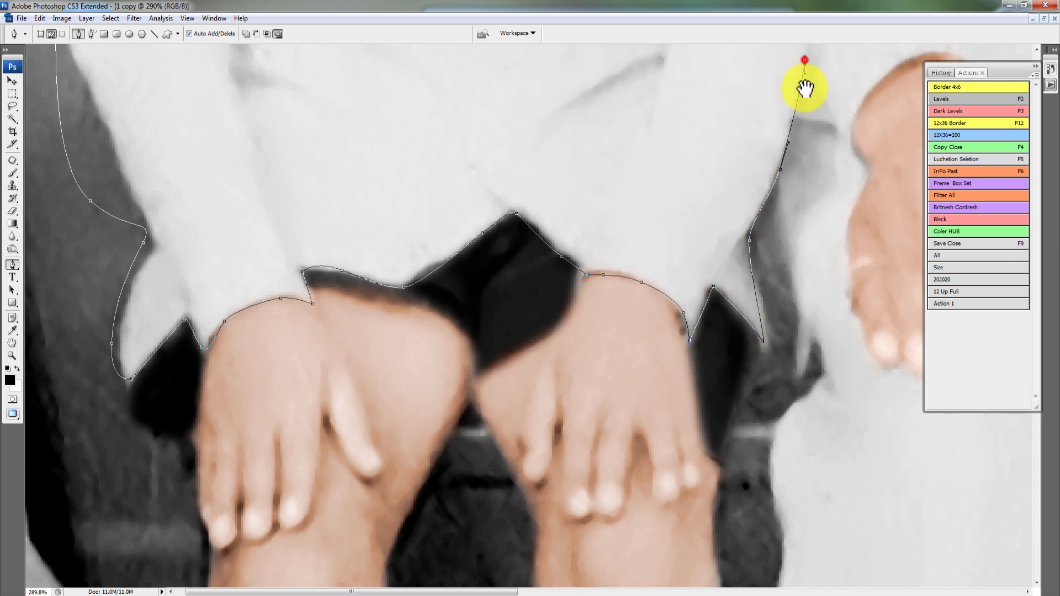
# Trace over the shoulder and down the neck, close the path, and load it as a selection for feathering.
pyautogui.moveTo(805, 86); pyautogui.dragTo(711, 362)
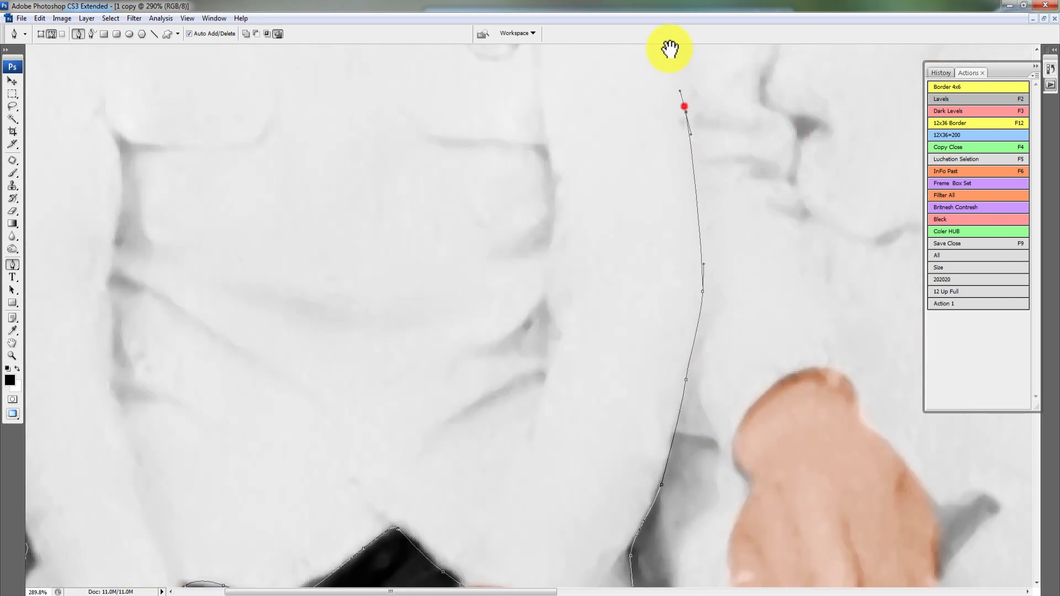
pyautogui.moveTo(670, 50); pyautogui.dragTo(657, 393)
pyautogui.moveTo(684, 458); pyautogui.dragTo(691, 313)
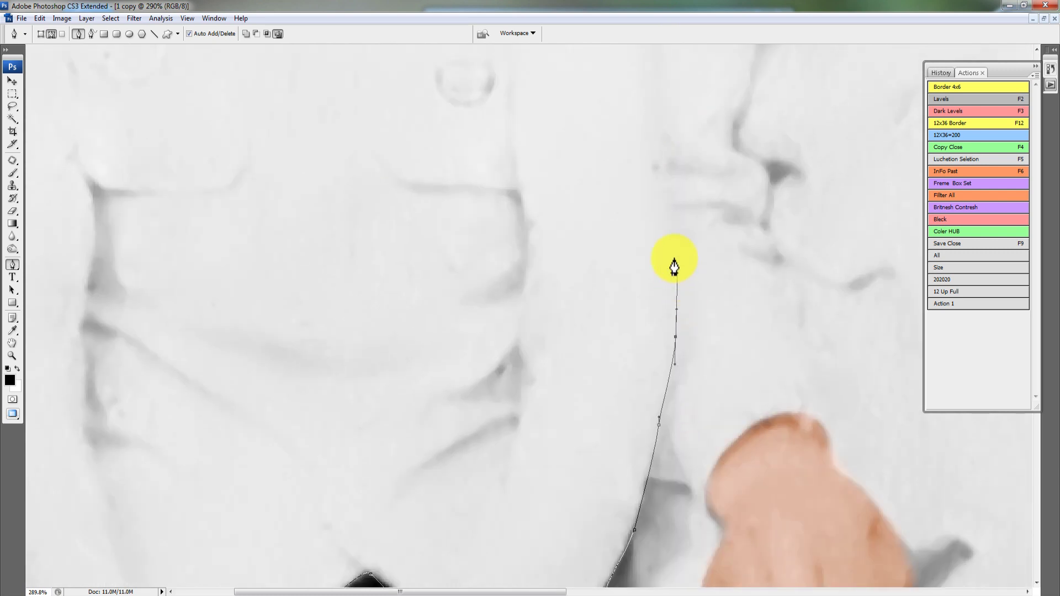
pyautogui.moveTo(660, 136); pyautogui.dragTo(668, 282)
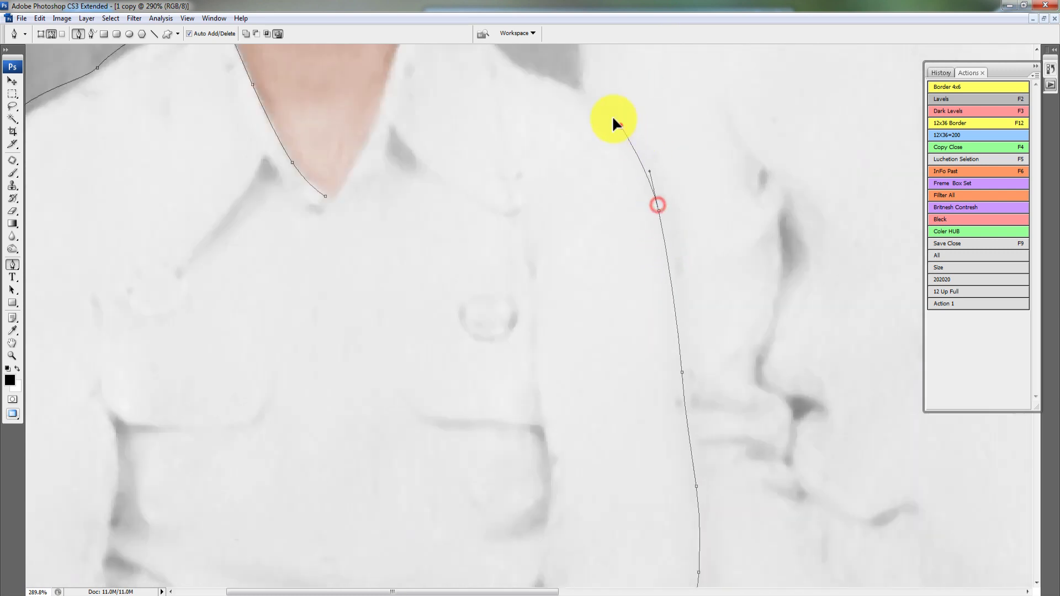
pyautogui.moveTo(492, 47); pyautogui.dragTo(592, 359)
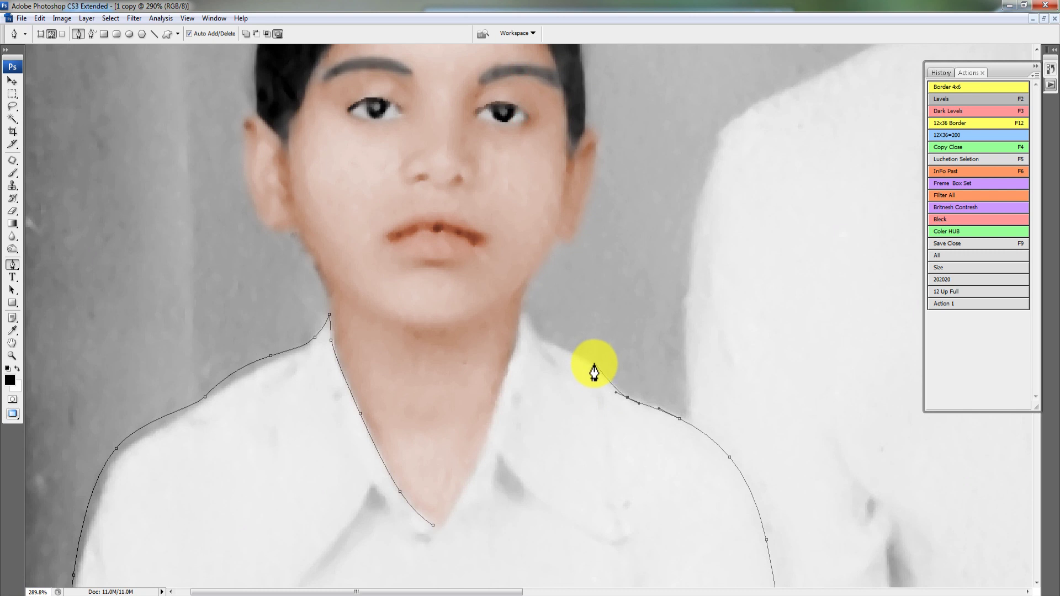
pyautogui.click(592, 363)
pyautogui.click(550, 344)
pyautogui.click(529, 313)
pyautogui.moveTo(519, 315); pyautogui.dragTo(505, 363)
pyautogui.click(513, 351)
pyautogui.click(494, 401)
pyautogui.moveTo(485, 444); pyautogui.dragTo(480, 462)
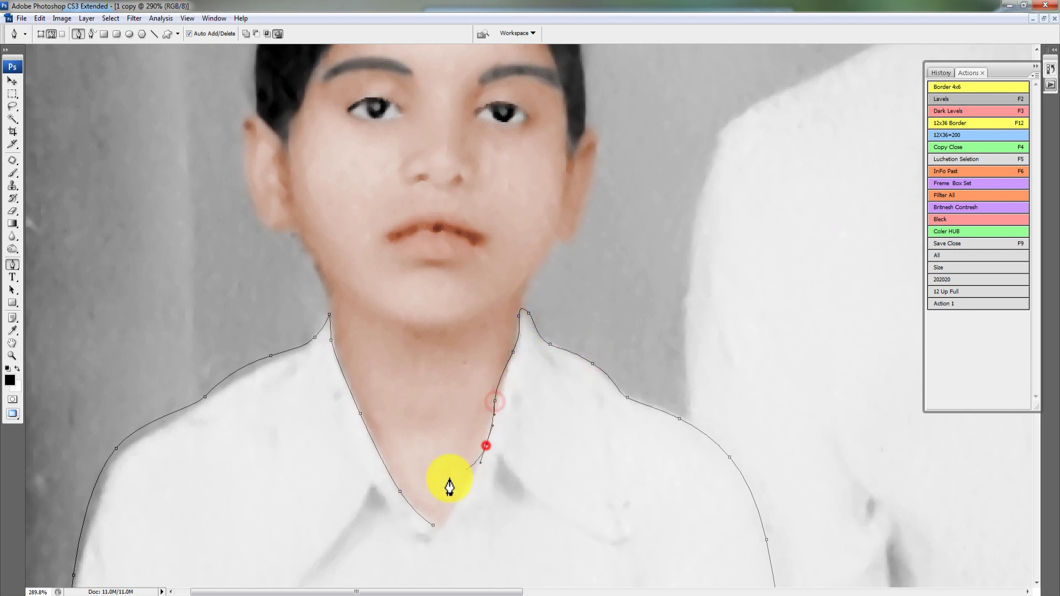
pyautogui.click(434, 527)
pyautogui.press('F5')
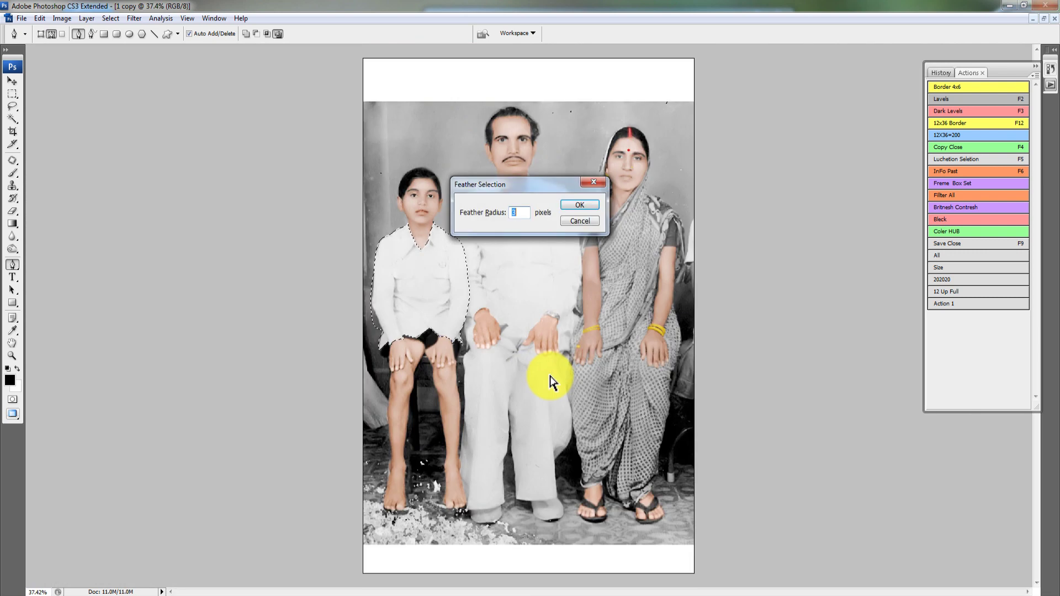
# Confirm the shirt's feather and open Image > Adjustments > Variations.
pyautogui.press('Return')
pyautogui.keyDown('ctrl'); pyautogui.click(576, 355); pyautogui.keyUp('ctrl')
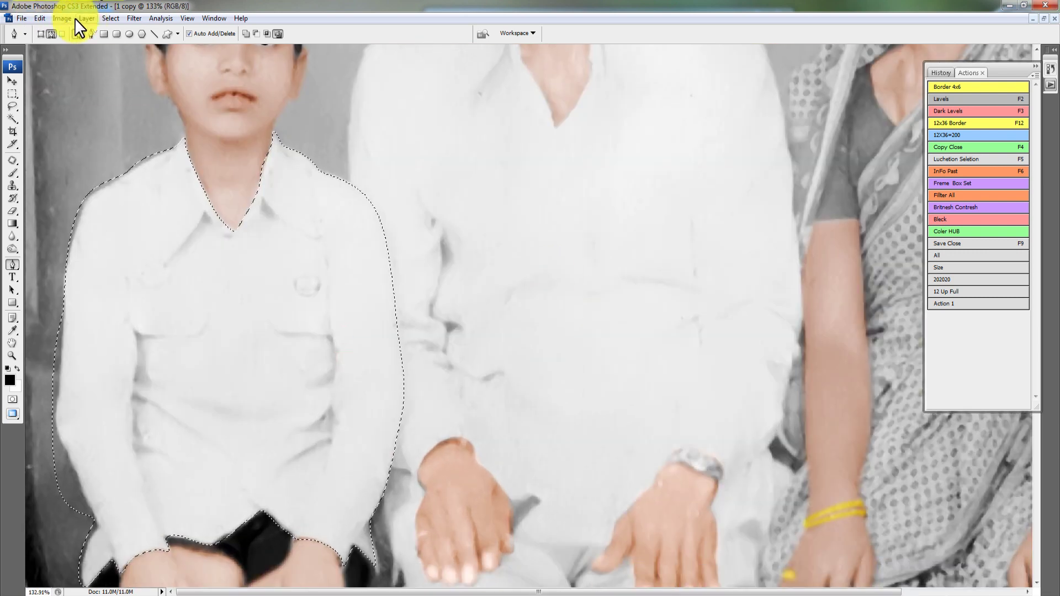
pyautogui.click(64, 18)
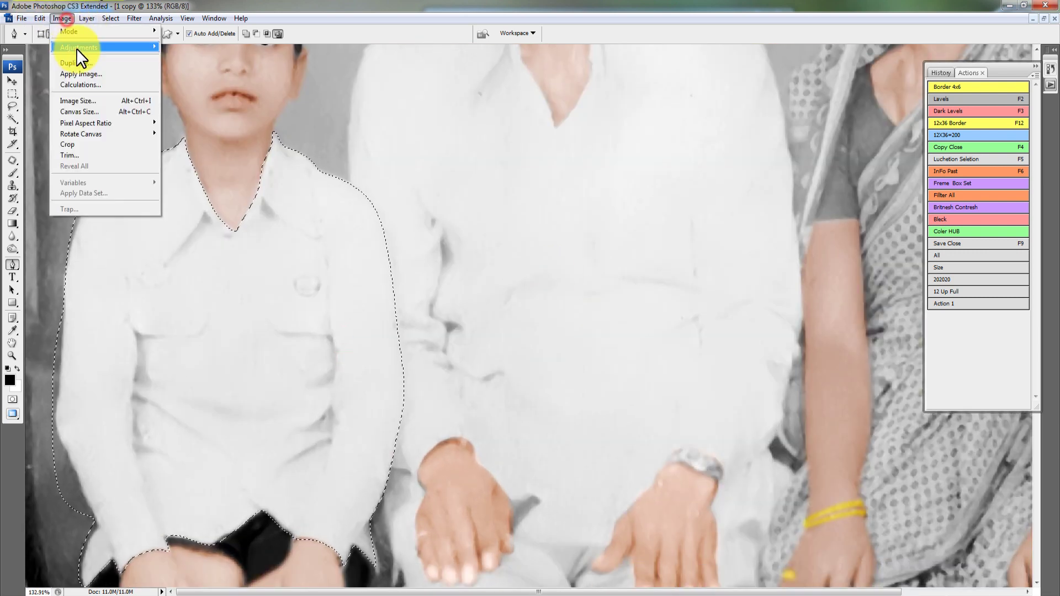
pyautogui.click(78, 48)
pyautogui.click(183, 302)
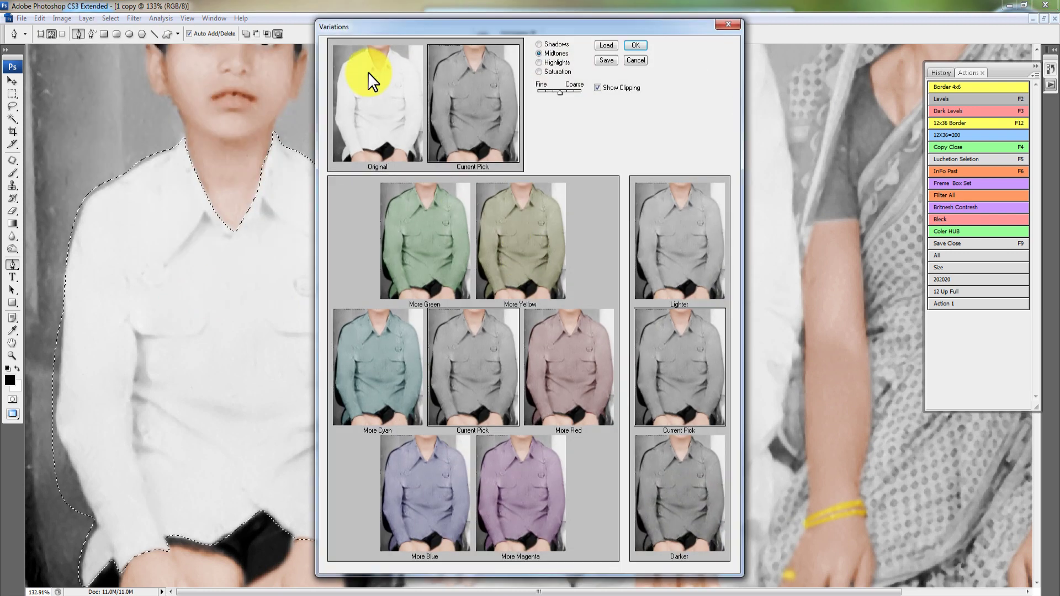
# Tint the shirt bright yellow with More Yellow and Darker, tuning the Fine/Coarse step, and apply.
pyautogui.moveTo(560, 92); pyautogui.dragTo(580, 91)
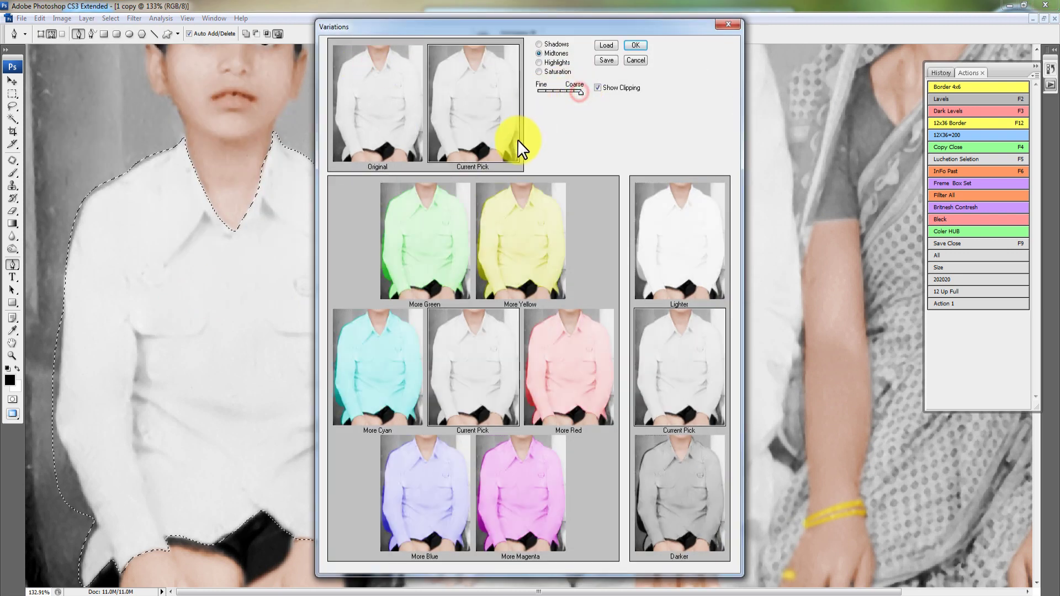
pyautogui.click(509, 210)
pyautogui.click(555, 91)
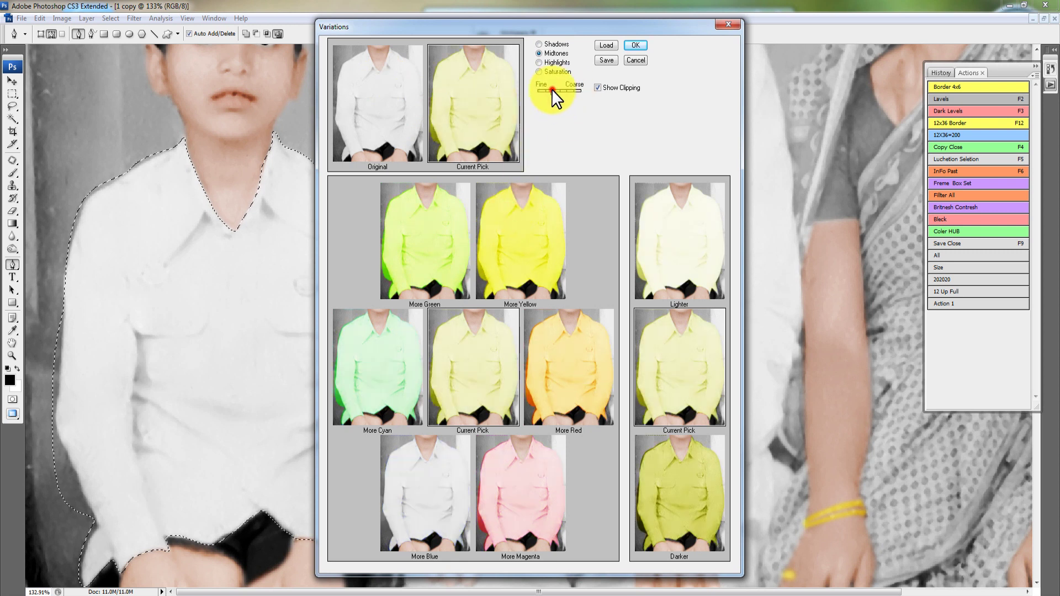
pyautogui.click(576, 91)
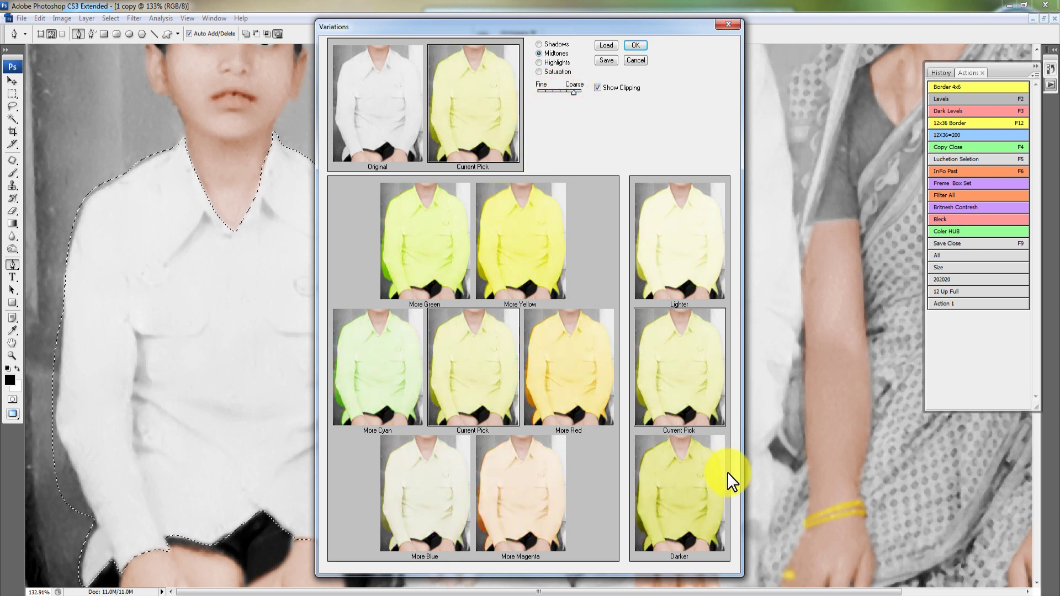
pyautogui.click(544, 92)
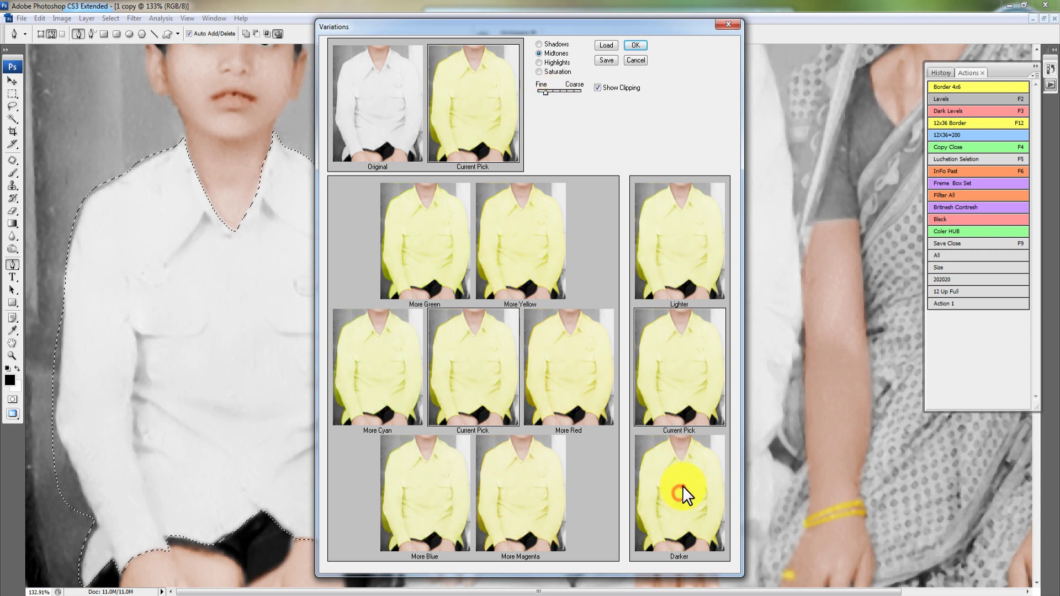
pyautogui.click(575, 91)
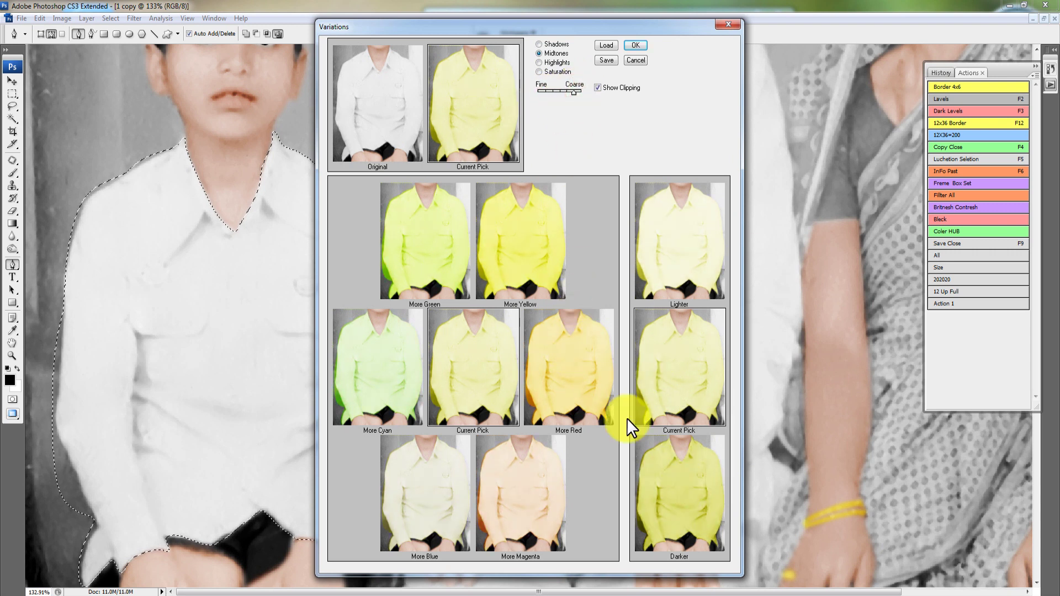
pyautogui.click(682, 501)
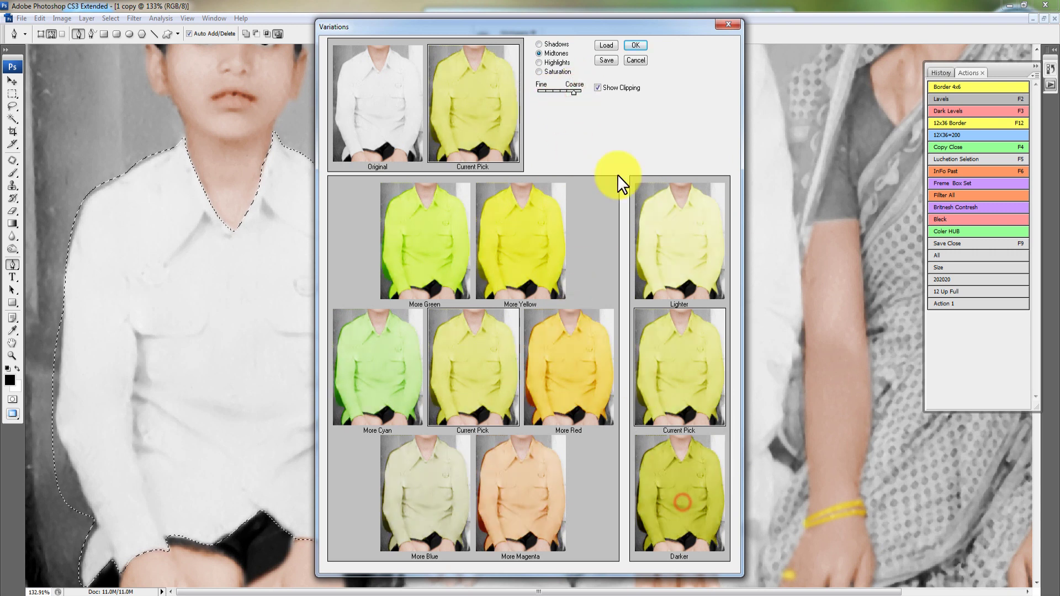
pyautogui.click(552, 93)
pyautogui.click(478, 326)
pyautogui.click(704, 507)
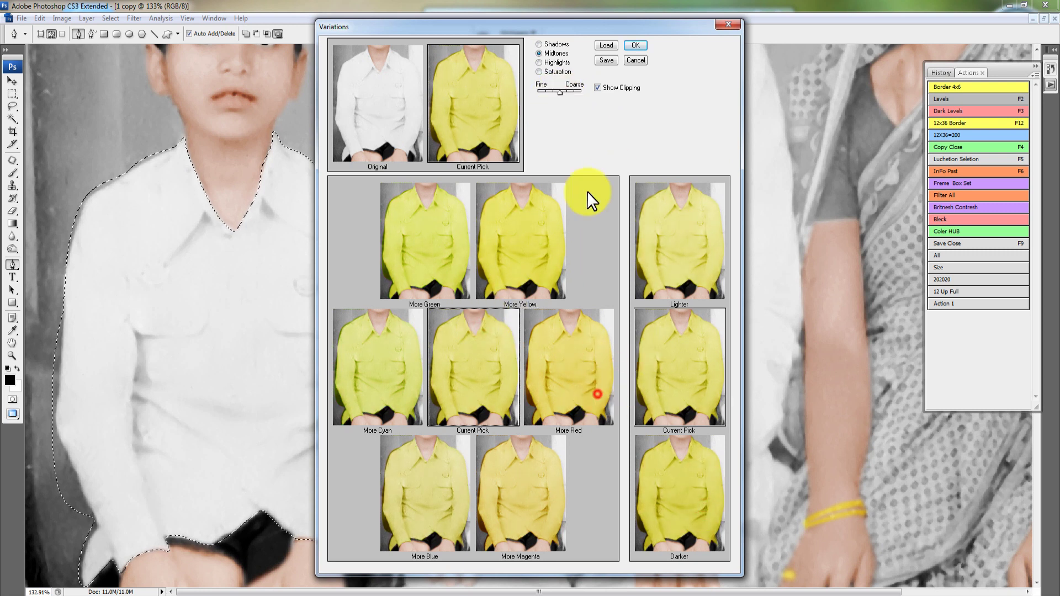
pyautogui.press('Return')
# Fit the photo on screen and zoom in around the boy and the man.
pyautogui.hotkey('ctrl', '0')
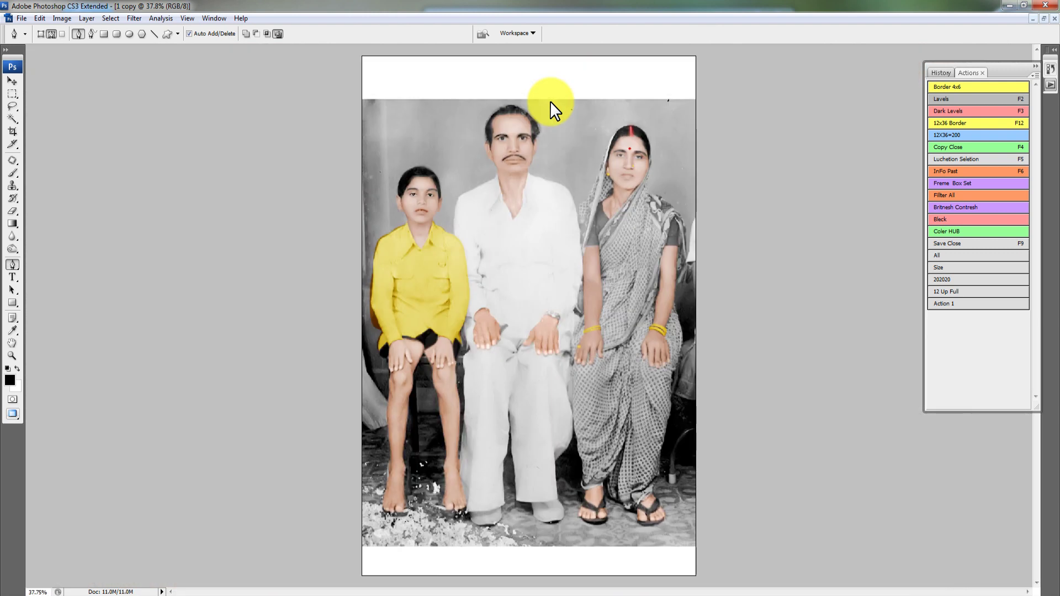
pyautogui.press('v')
pyautogui.keyDown('ctrl'); pyautogui.click(430, 276); pyautogui.keyUp('ctrl')
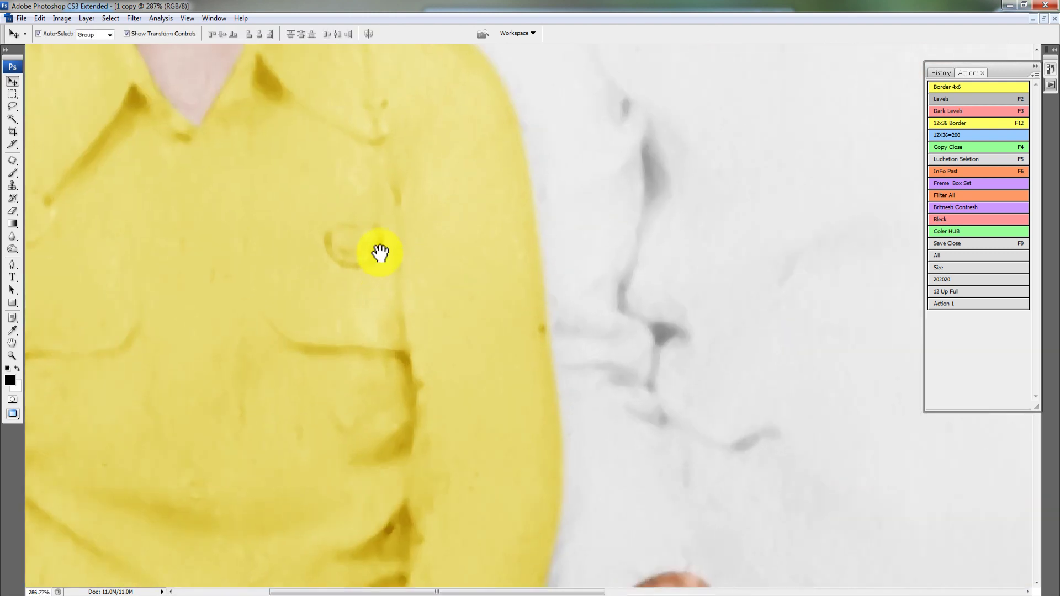
pyautogui.hotkey('ctrl', '0')
pyautogui.keyDown('ctrl'); pyautogui.click(374, 220); pyautogui.keyUp('ctrl')
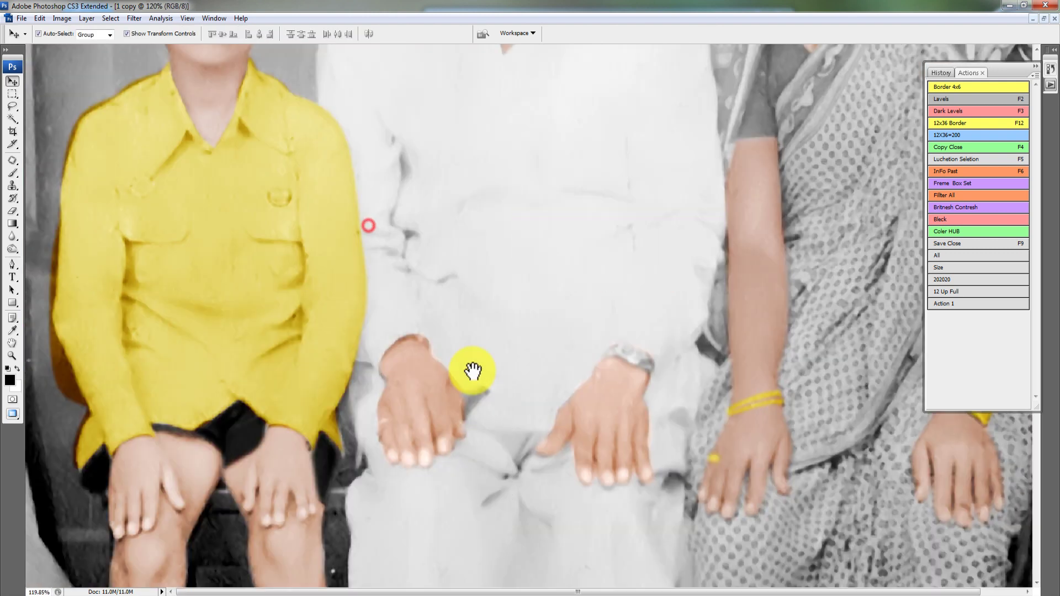
pyautogui.moveTo(338, 280); pyautogui.dragTo(490, 431)
# Reselect the shirt, brighten it by dragging the Levels white input slider left, then deselect.
pyautogui.hotkey('ctrl', 'shift', 'd')
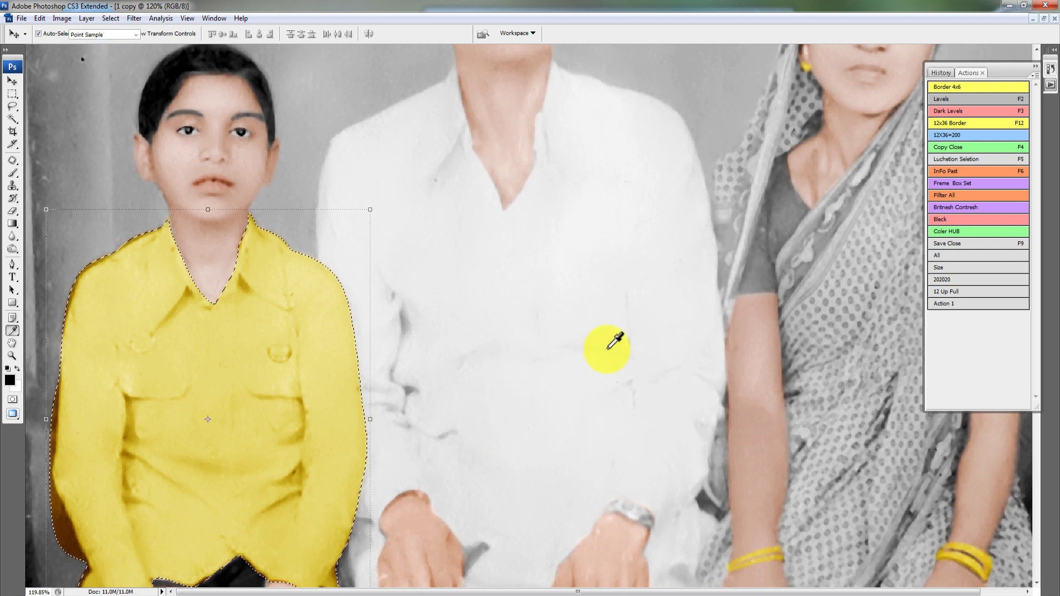
pyautogui.hotkey('ctrl', 'l')
pyautogui.moveTo(897, 221); pyautogui.dragTo(883, 220)
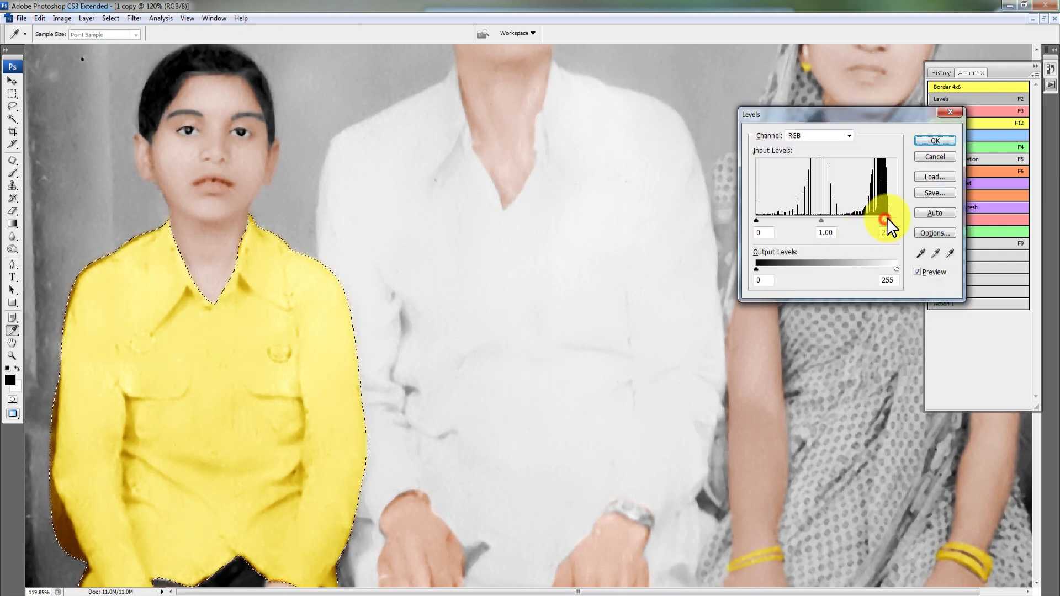
pyautogui.press('Return')
pyautogui.press('v')
pyautogui.hotkey('ctrl', 'd')
pyautogui.hotkey('ctrl', '0')
pyautogui.rightClick(674, 335)
# Zoom in on the man's feet and outline his left shoe with the Pen tool.
pyautogui.click(707, 279)
pyautogui.keyDown('ctrl'); pyautogui.click(544, 531); pyautogui.keyUp('ctrl')
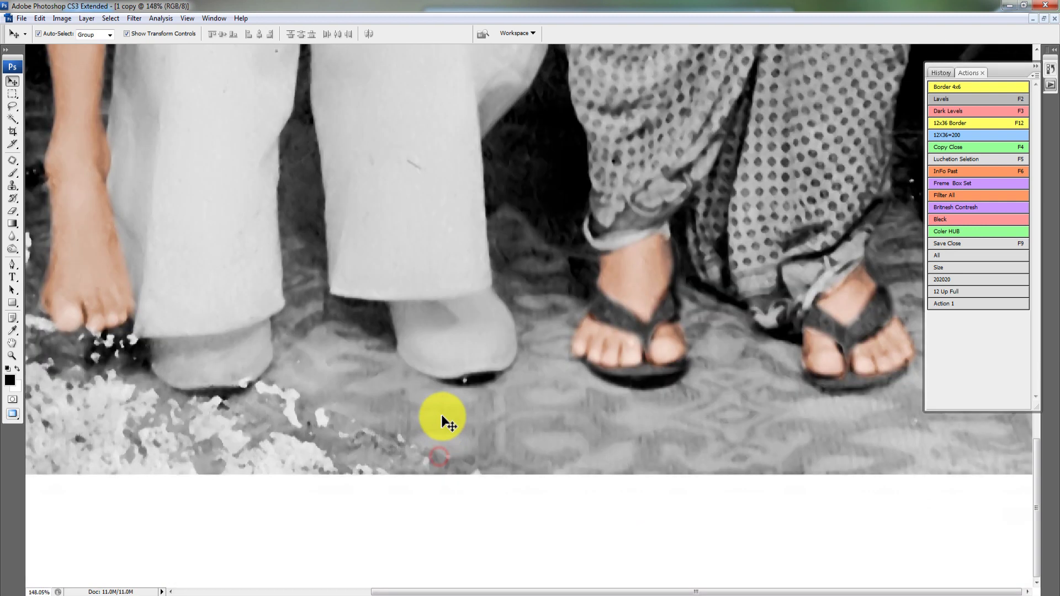
pyautogui.press('p')
pyautogui.moveTo(231, 332); pyautogui.dragTo(202, 337)
pyautogui.click(154, 370)
pyautogui.click(193, 393)
pyautogui.moveTo(250, 387); pyautogui.dragTo(269, 367)
pyautogui.click(270, 360)
pyautogui.click(270, 317)
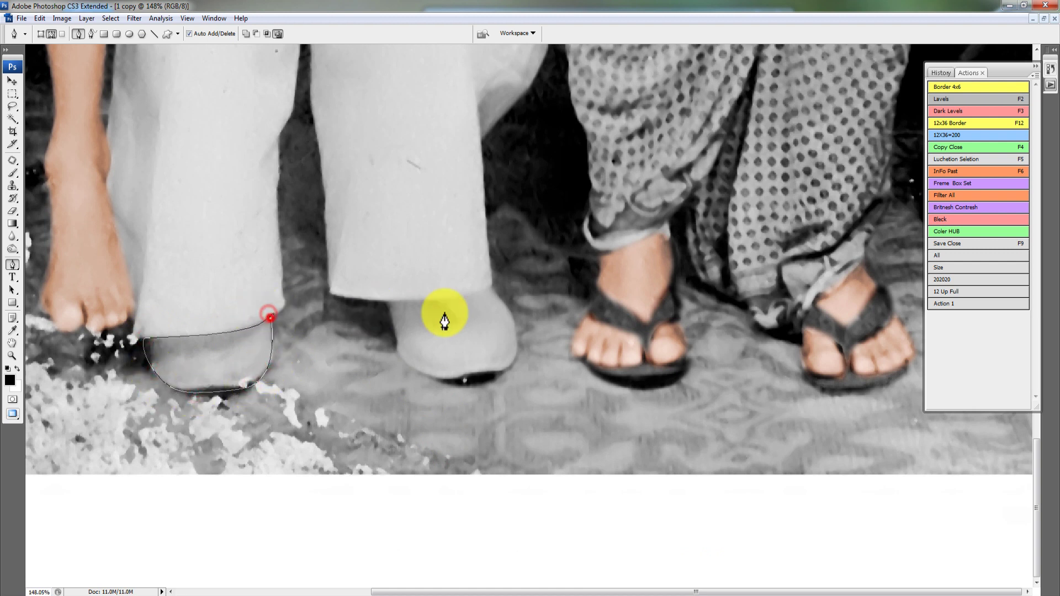
# Outline the man's right shoe around its sole, toe and front.
pyautogui.click(384, 303)
pyautogui.click(403, 347)
pyautogui.click(438, 378)
pyautogui.click(502, 372)
pyautogui.click(517, 330)
pyautogui.click(504, 308)
pyautogui.click(502, 301)
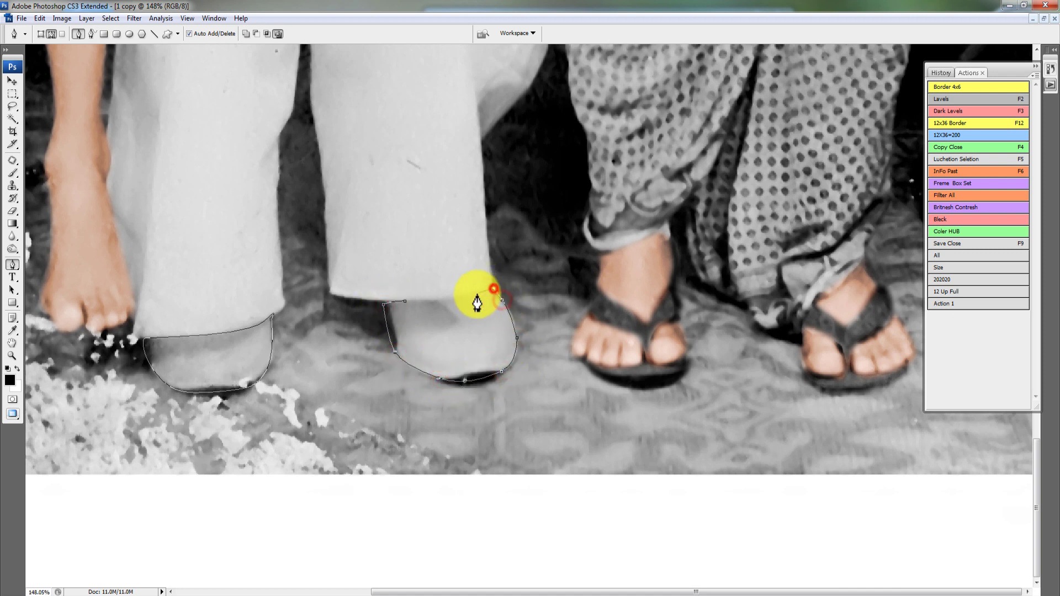
# Convert the shoe outlines to a feathered selection and open Variations.
pyautogui.press('F5')
pyautogui.press('Return')
pyautogui.hotkey('alt', 'i')
pyautogui.press('a')
pyautogui.press('n')
# Darken the shoes to dark grey with coarse Darker steps and apply.
pyautogui.click(376, 236)
pyautogui.click(581, 246)
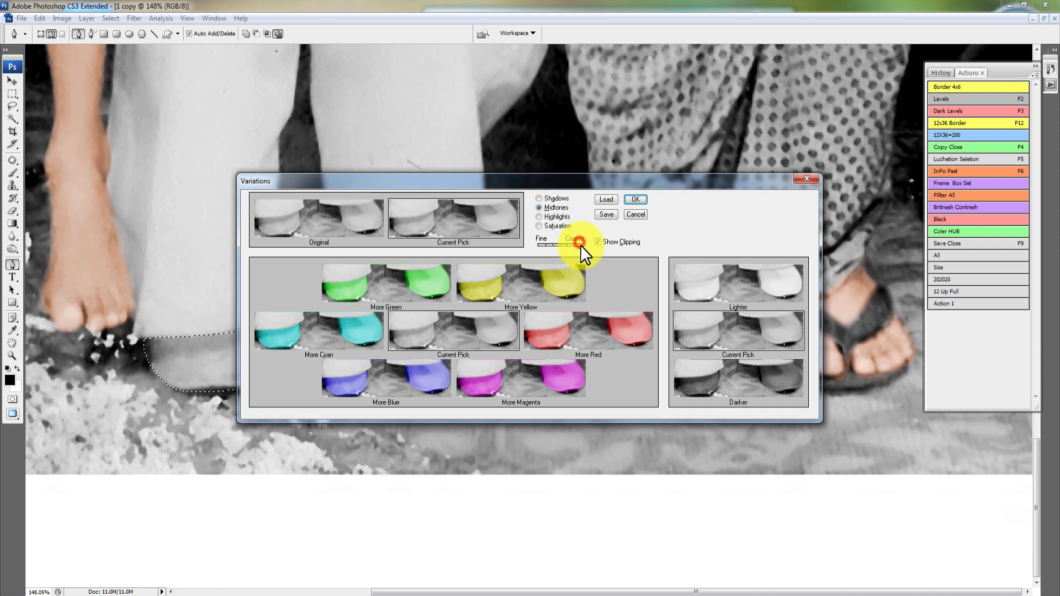
pyautogui.click(737, 386)
pyautogui.click(754, 285)
pyautogui.click(744, 372)
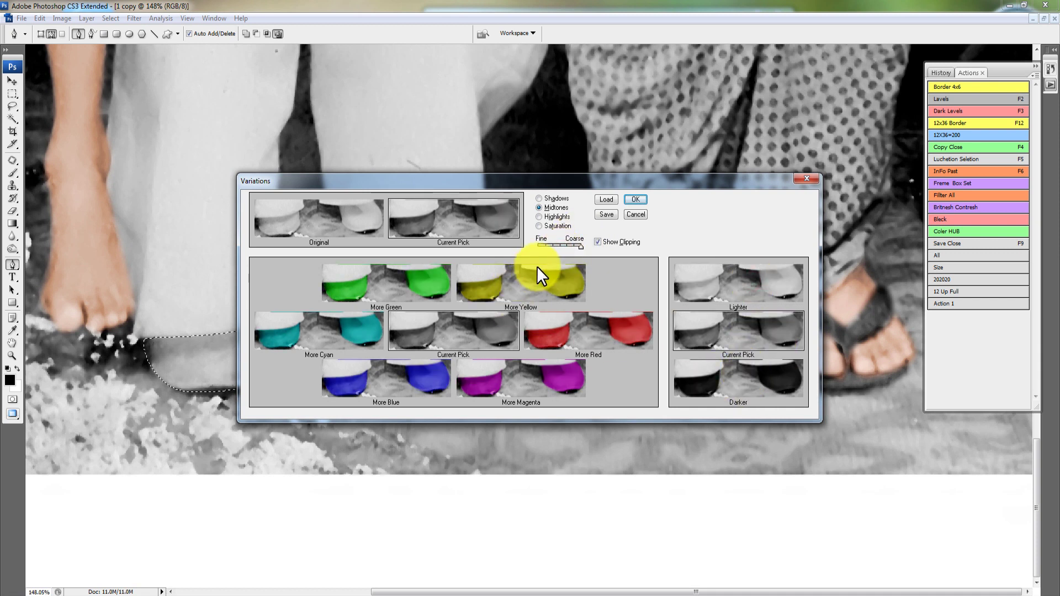
pyautogui.click(739, 383)
pyautogui.press('Return')
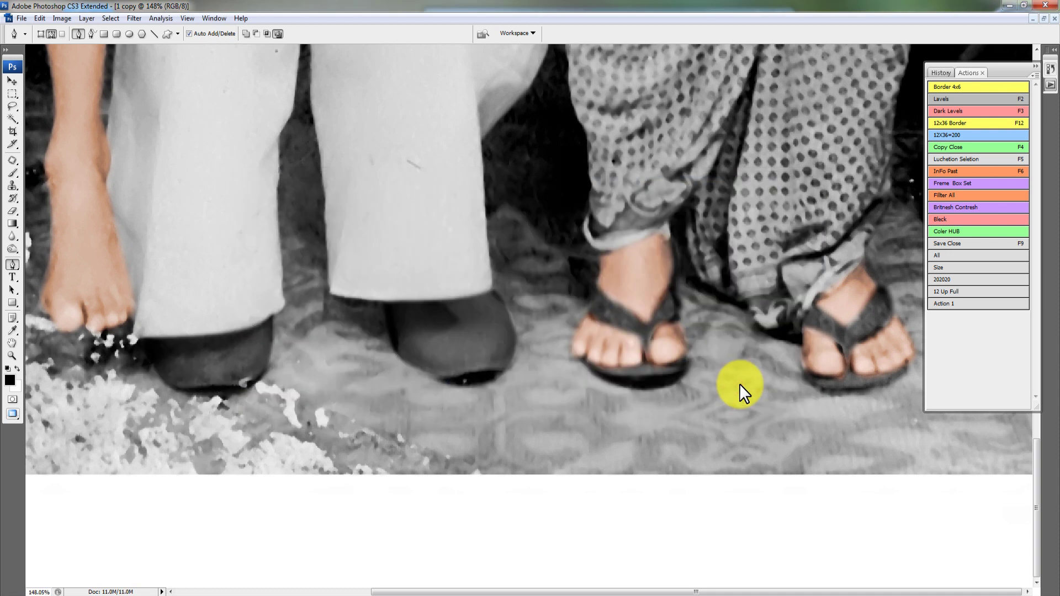
pyautogui.press('v')
pyautogui.hotkey('ctrl', '0')
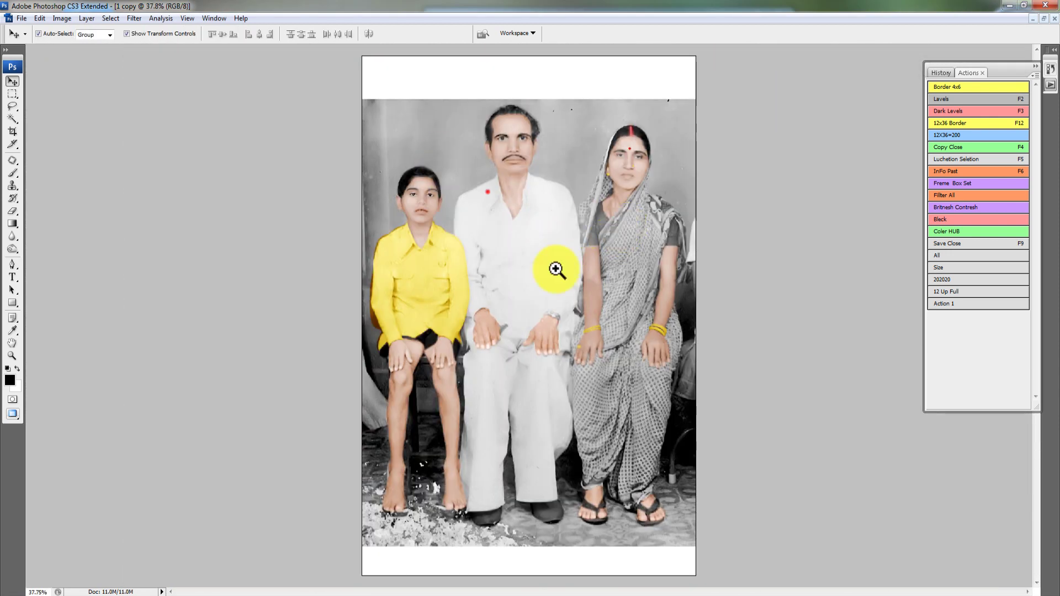
pyautogui.keyDown('ctrl'); pyautogui.click(487, 192); pyautogui.keyUp('ctrl')
pyautogui.hotkey('ctrl', '0')
pyautogui.press('w')
pyautogui.click(535, 269)
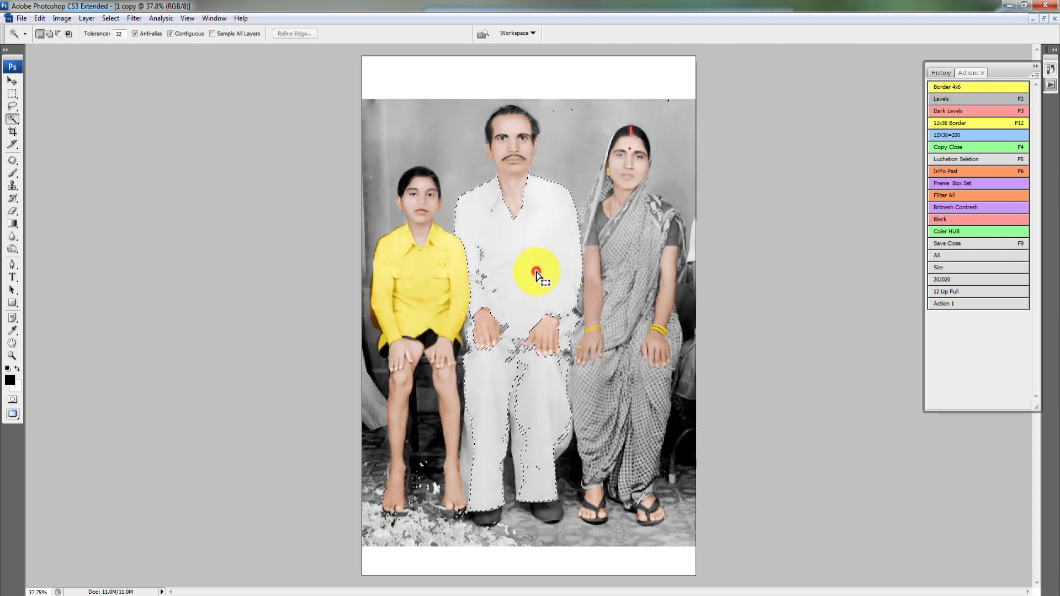
pyautogui.click(468, 442)
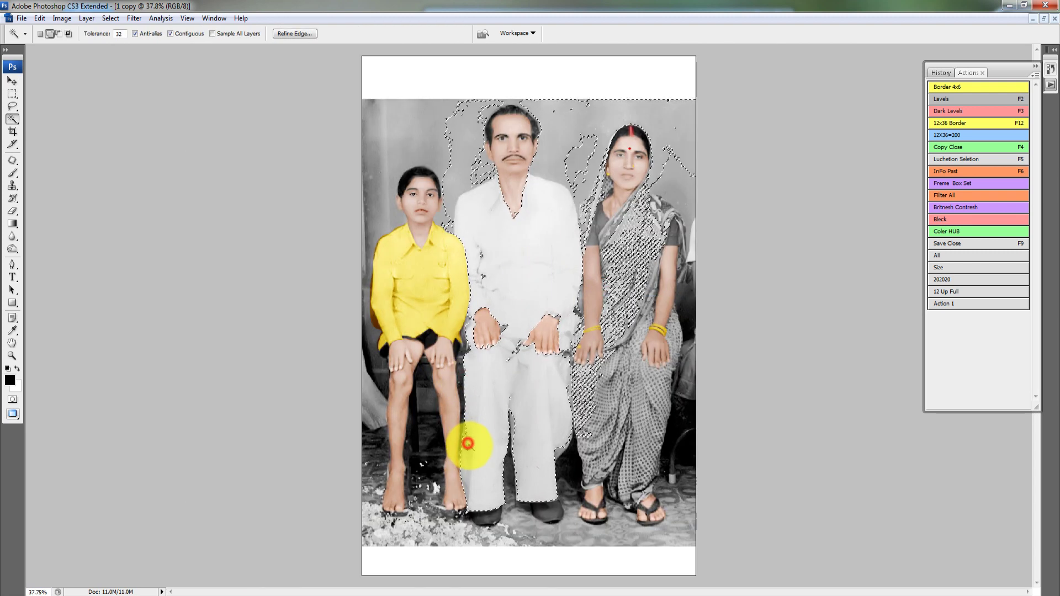
pyautogui.click(532, 311)
pyautogui.keyDown('ctrl'); pyautogui.click(574, 315); pyautogui.keyUp('ctrl')
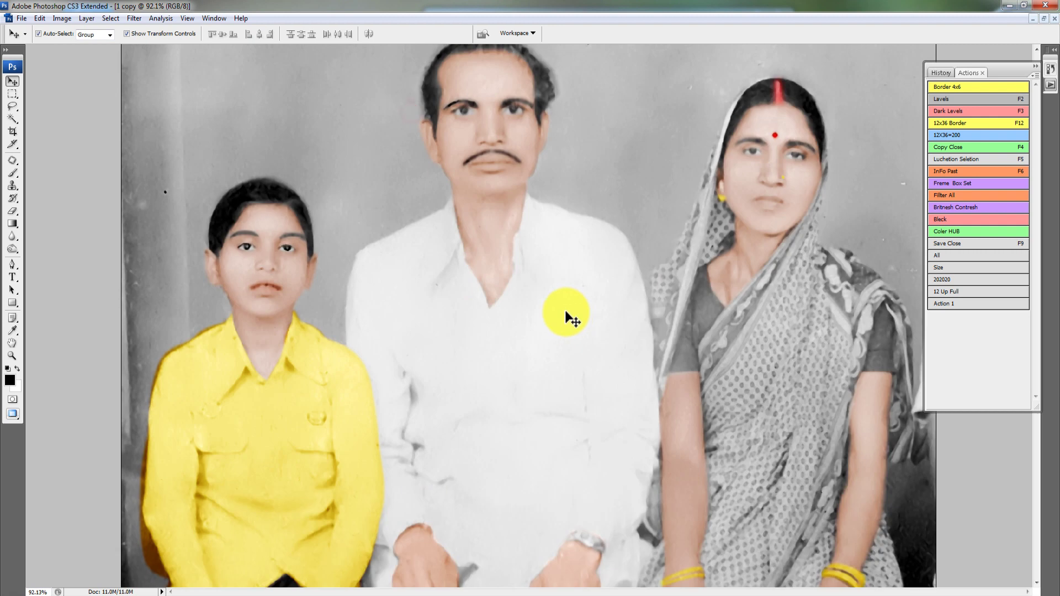
pyautogui.scroll(-3, 568, 321)
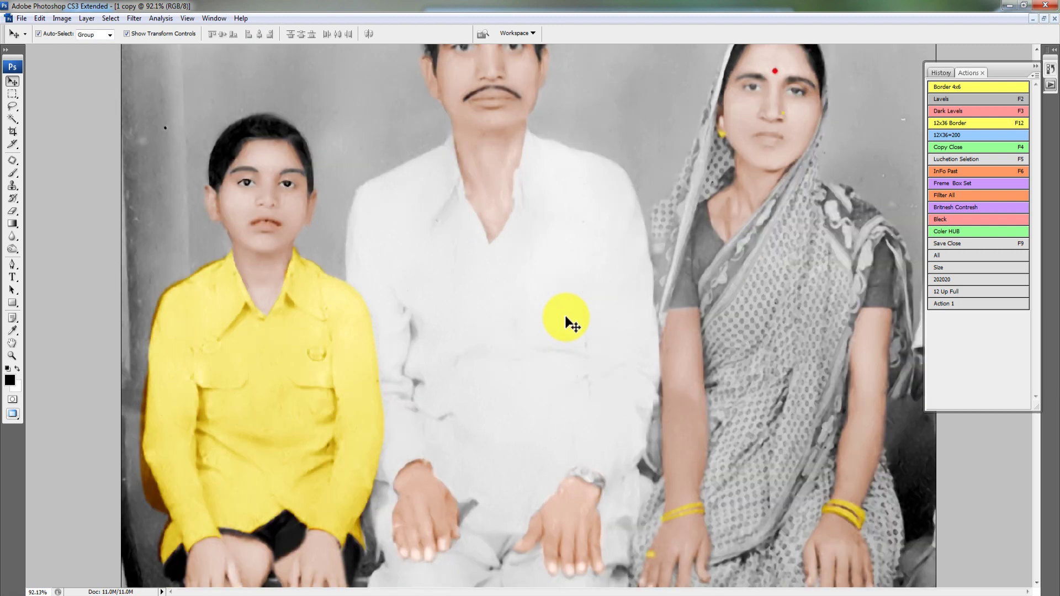
pyautogui.scroll(-3, 568, 321)
pyautogui.scroll(-1, 570, 332)
pyautogui.press('p')
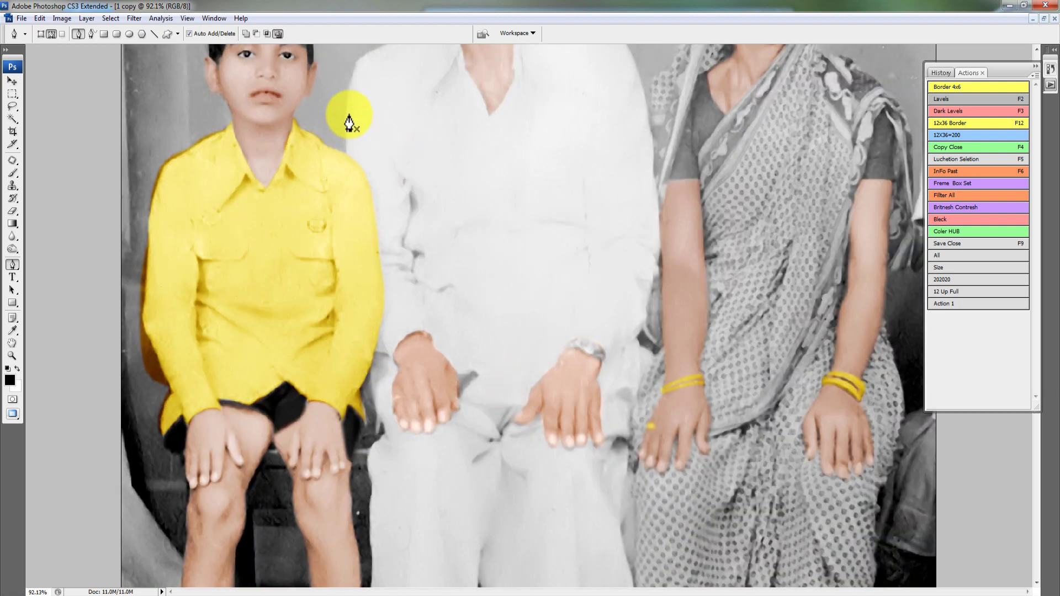
# Start the clothing path at the man's shoulder and trace down his arm.
pyautogui.click(346, 159)
pyautogui.keyDown('ctrl'); pyautogui.click(293, 109); pyautogui.keyUp('ctrl')
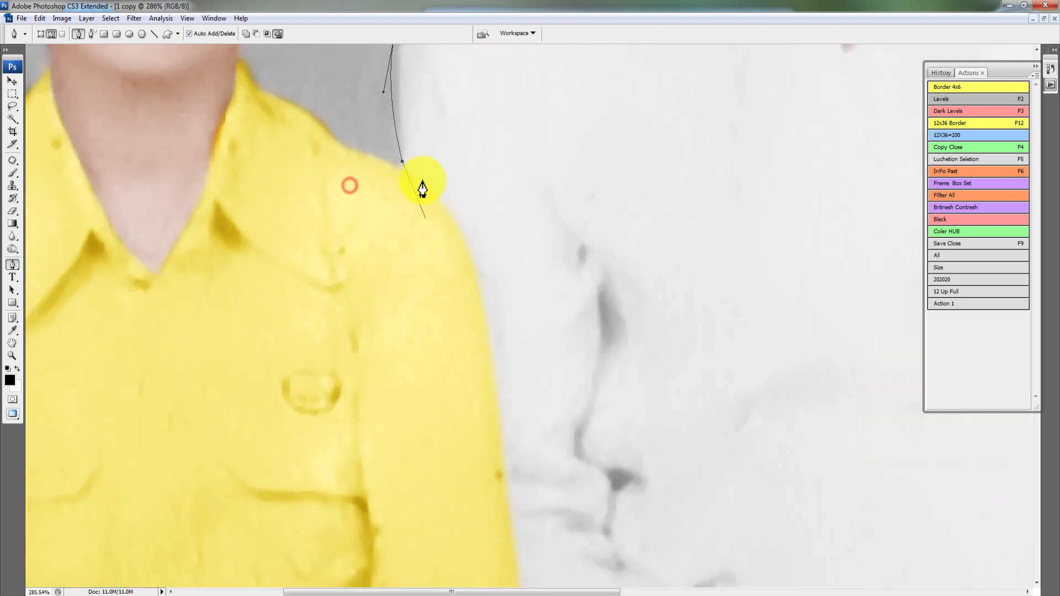
pyautogui.click(500, 408)
pyautogui.moveTo(518, 496); pyautogui.dragTo(470, 251)
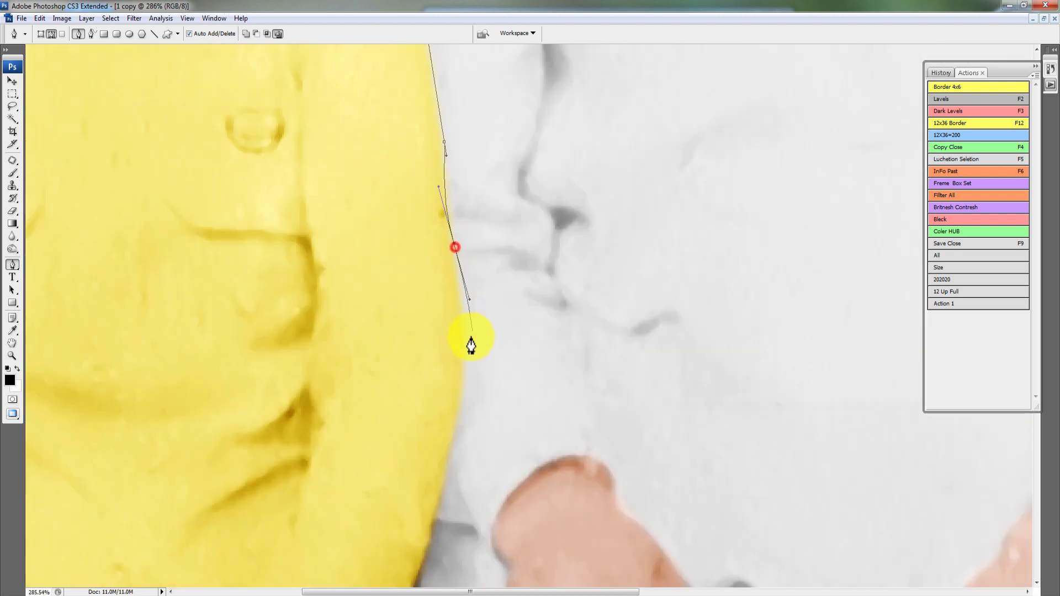
pyautogui.click(457, 445)
pyautogui.moveTo(435, 567); pyautogui.dragTo(461, 208)
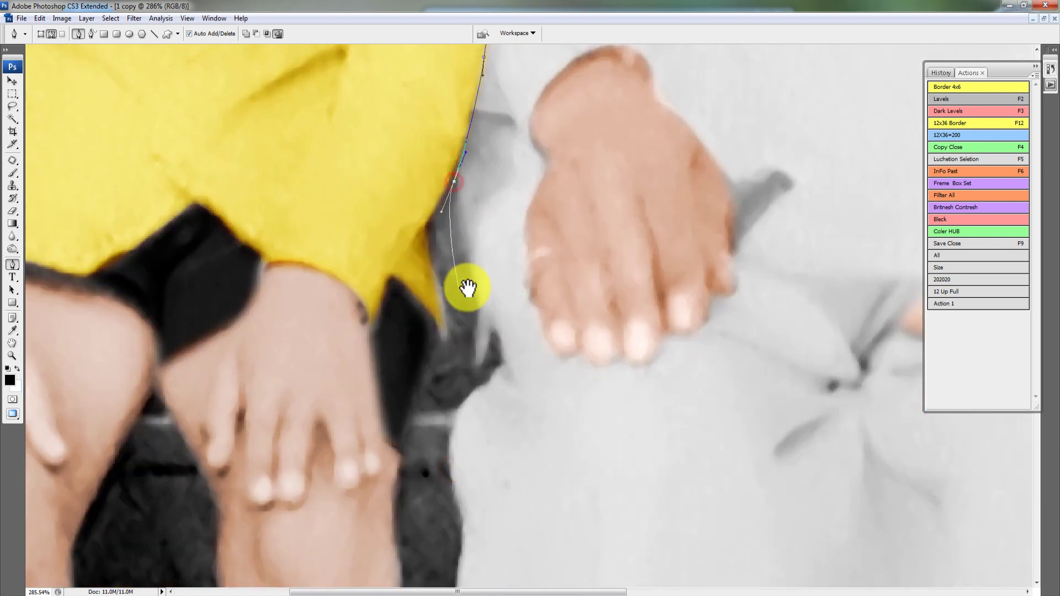
pyautogui.rightClick(468, 147)
pyautogui.click(502, 175)
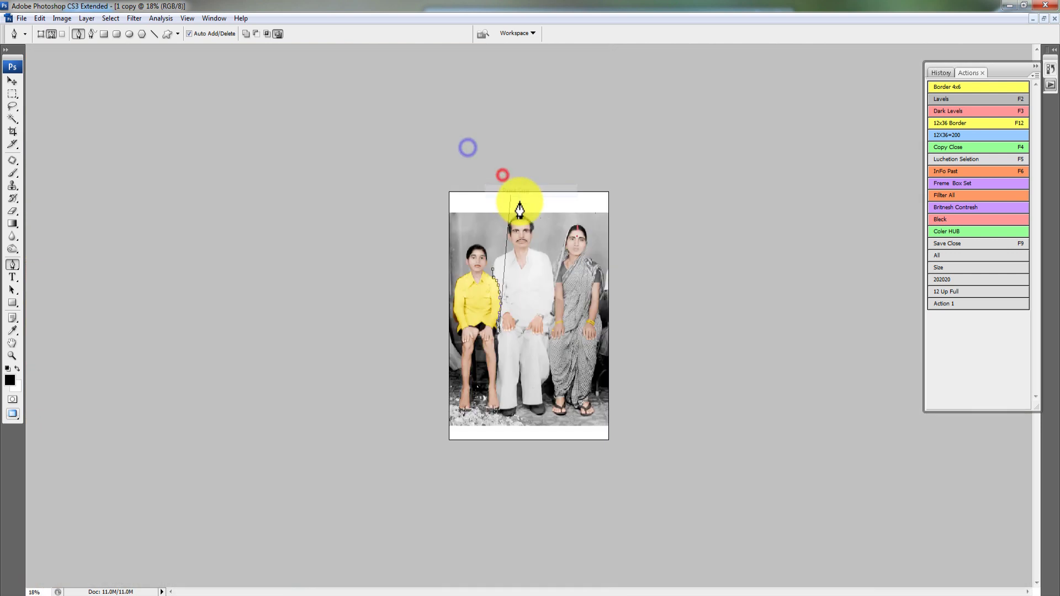
pyautogui.moveTo(549, 395); pyautogui.dragTo(456, 306)
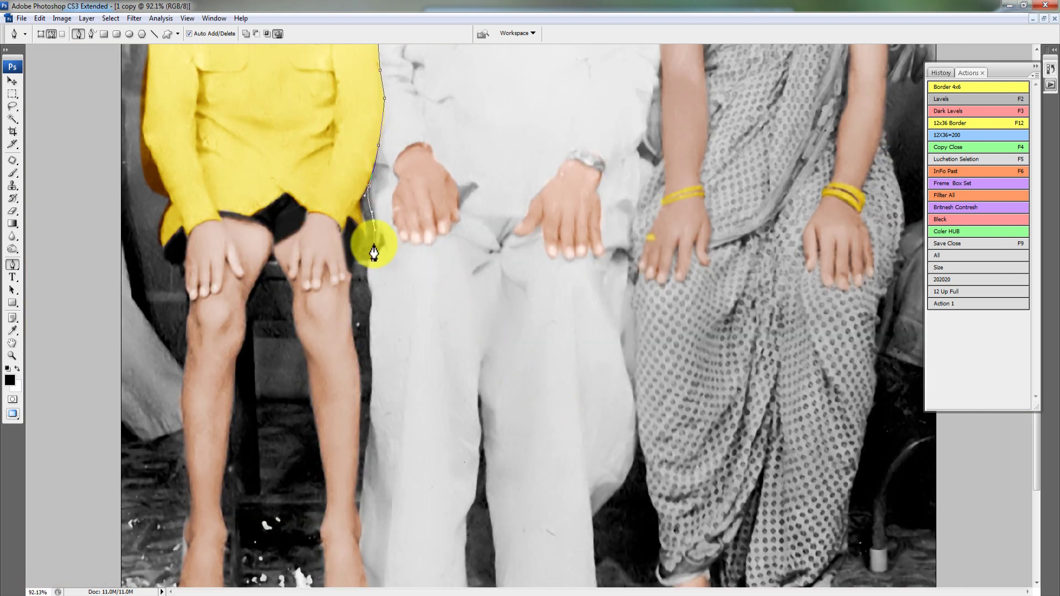
pyautogui.moveTo(367, 325); pyautogui.dragTo(526, 438)
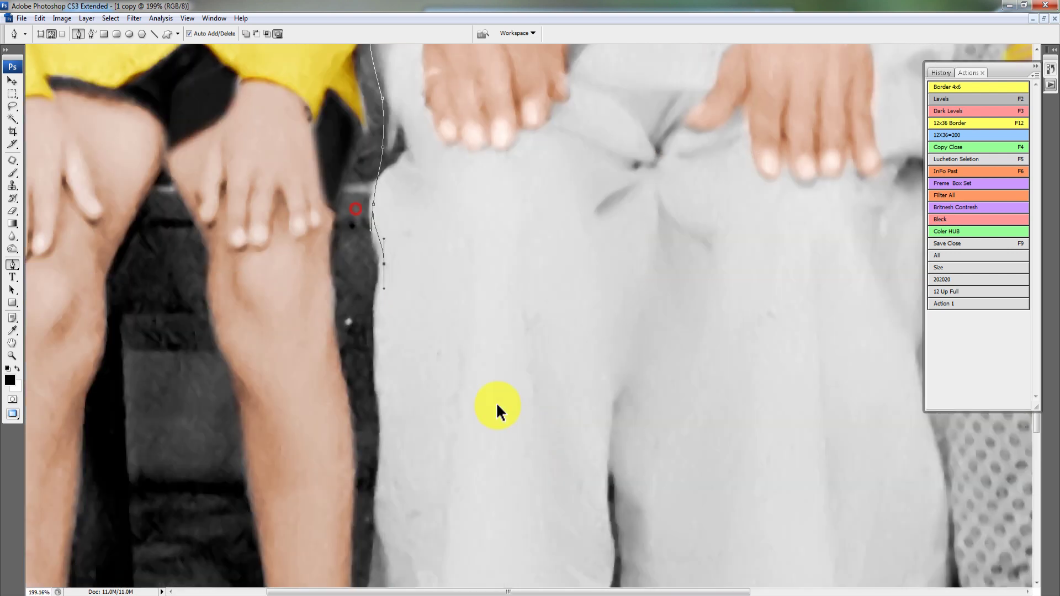
# Trace the path down the man's trouser leg past the boy's knee to the hem.
pyautogui.click(390, 105)
pyautogui.click(412, 148)
pyautogui.moveTo(379, 174)
pyautogui.mouseDown()
pyautogui.moveTo(367, 190)
pyautogui.moveTo(373, 265)
pyautogui.mouseUp()
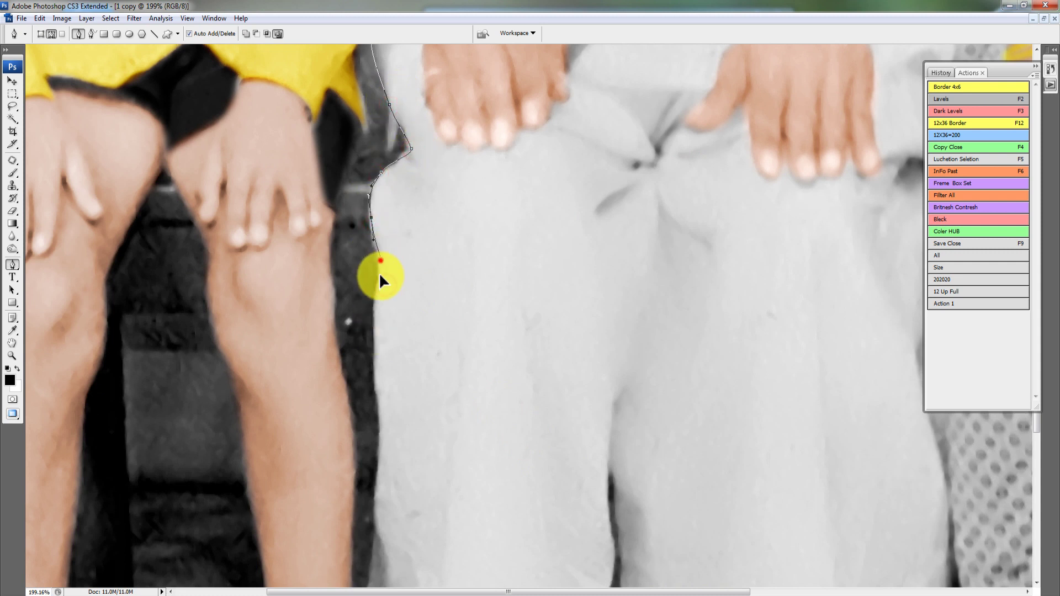
pyautogui.click(377, 325)
pyautogui.moveTo(384, 444)
pyautogui.mouseDown()
pyautogui.moveTo(385, 494)
pyautogui.moveTo(402, 171)
pyautogui.mouseUp()
pyautogui.click(388, 203)
pyautogui.moveTo(378, 349); pyautogui.dragTo(367, 474)
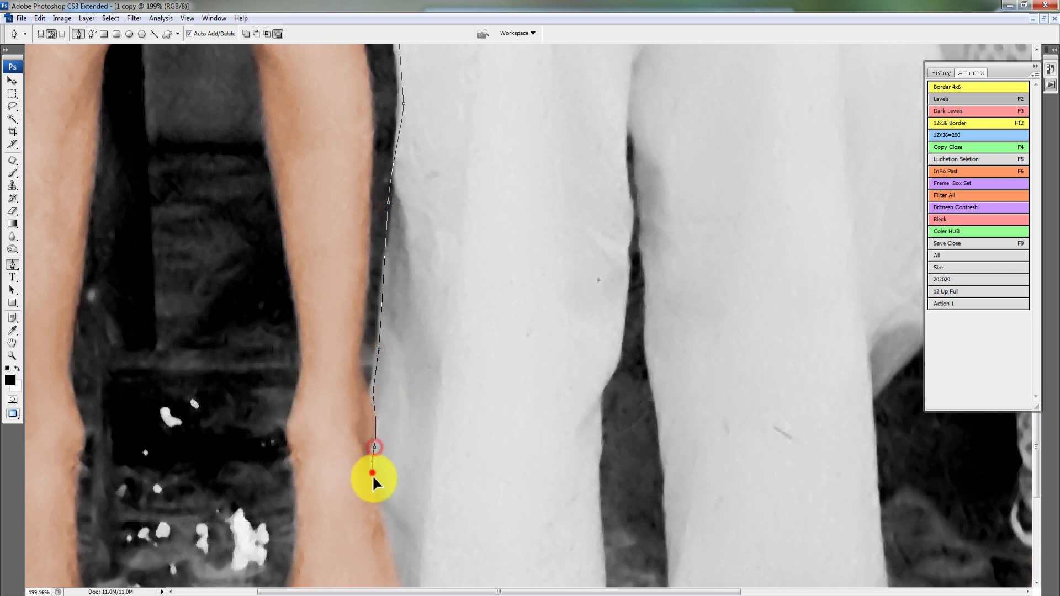
pyautogui.moveTo(391, 552)
pyautogui.mouseDown()
pyautogui.moveTo(409, 271)
pyautogui.moveTo(449, 305)
pyautogui.moveTo(559, 295)
pyautogui.mouseUp()
pyautogui.click(403, 255)
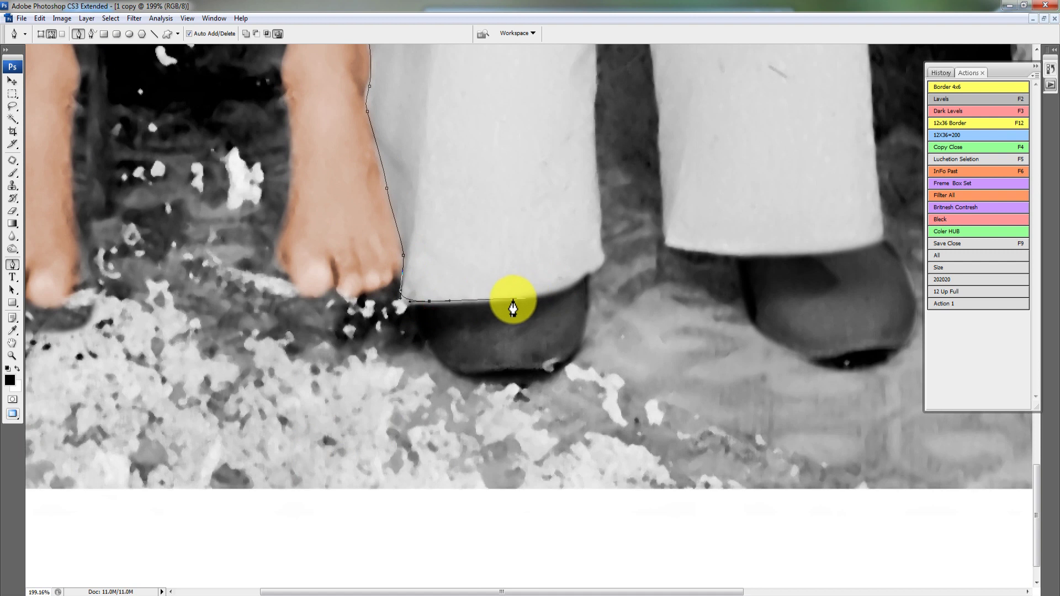
# Continue the path along the left hem and down the gap between the legs.
pyautogui.click(560, 291)
pyautogui.moveTo(602, 264); pyautogui.dragTo(608, 257)
pyautogui.click(600, 180)
pyautogui.moveTo(604, 76)
pyautogui.mouseDown()
pyautogui.moveTo(545, 533)
pyautogui.moveTo(559, 470)
pyautogui.mouseUp()
pyautogui.click(562, 452)
pyautogui.click(573, 316)
pyautogui.click(583, 462)
pyautogui.click(591, 530)
pyautogui.click(591, 546)
pyautogui.moveTo(595, 554); pyautogui.dragTo(563, 316)
pyautogui.moveTo(571, 418); pyautogui.dragTo(574, 437)
# Trace along the right trouser hem and back up the right trouser edge.
pyautogui.click(648, 439)
pyautogui.click(757, 432)
pyautogui.click(799, 420)
pyautogui.click(782, 218)
pyautogui.rightClick(729, 206)
pyautogui.click(763, 244)
pyautogui.moveTo(533, 227)
pyautogui.mouseDown()
pyautogui.moveTo(690, 473)
pyautogui.moveTo(539, 355)
pyautogui.mouseUp()
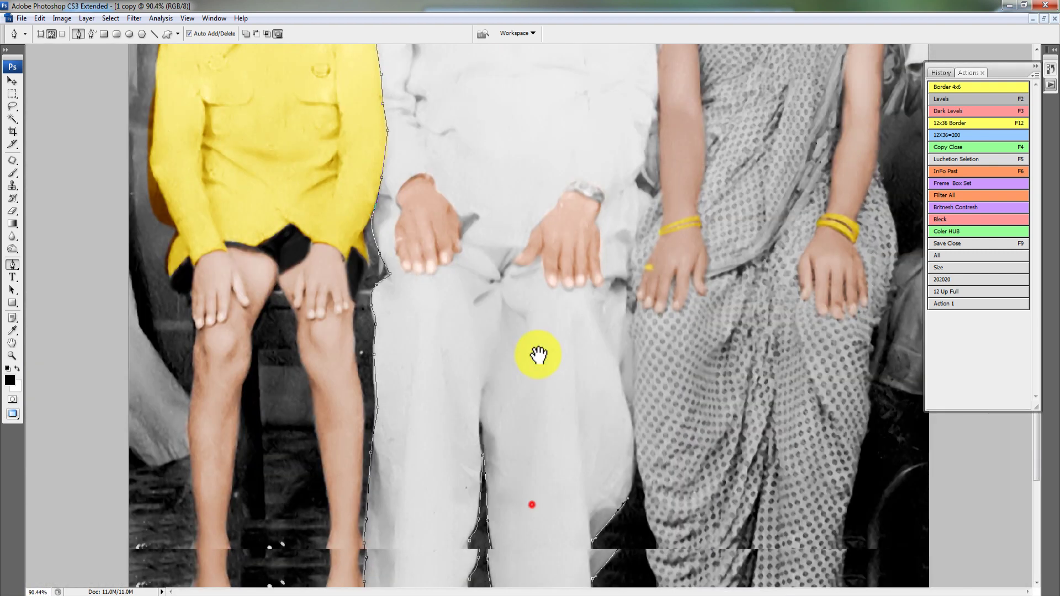
pyautogui.click(637, 391)
pyautogui.click(633, 332)
pyautogui.click(633, 293)
pyautogui.click(627, 231)
# Extend the path up the father's arm and across his shoulder.
pyautogui.click(637, 129)
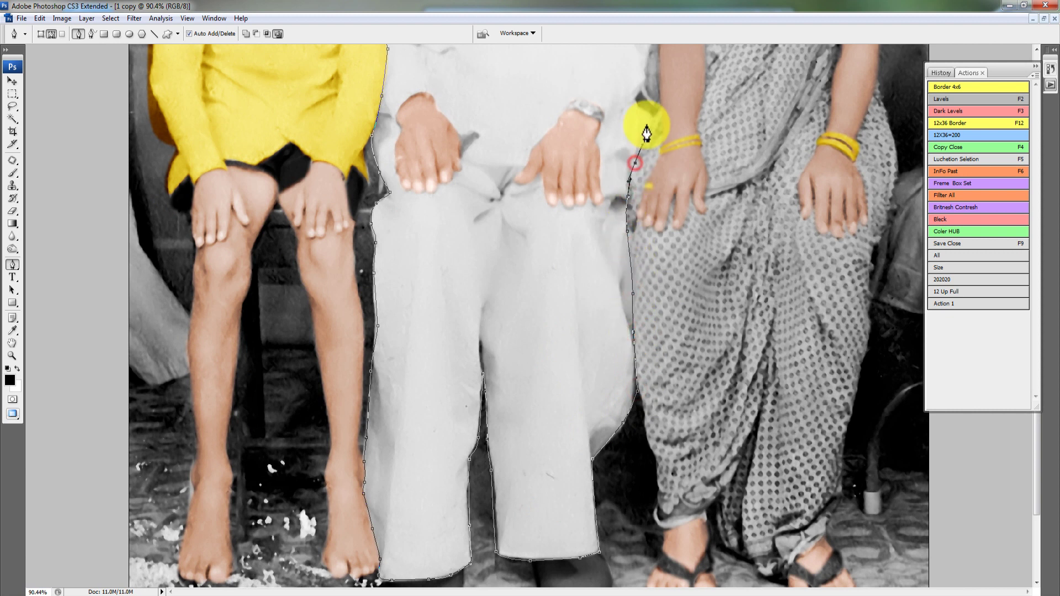
pyautogui.scroll(2, 563, 462)
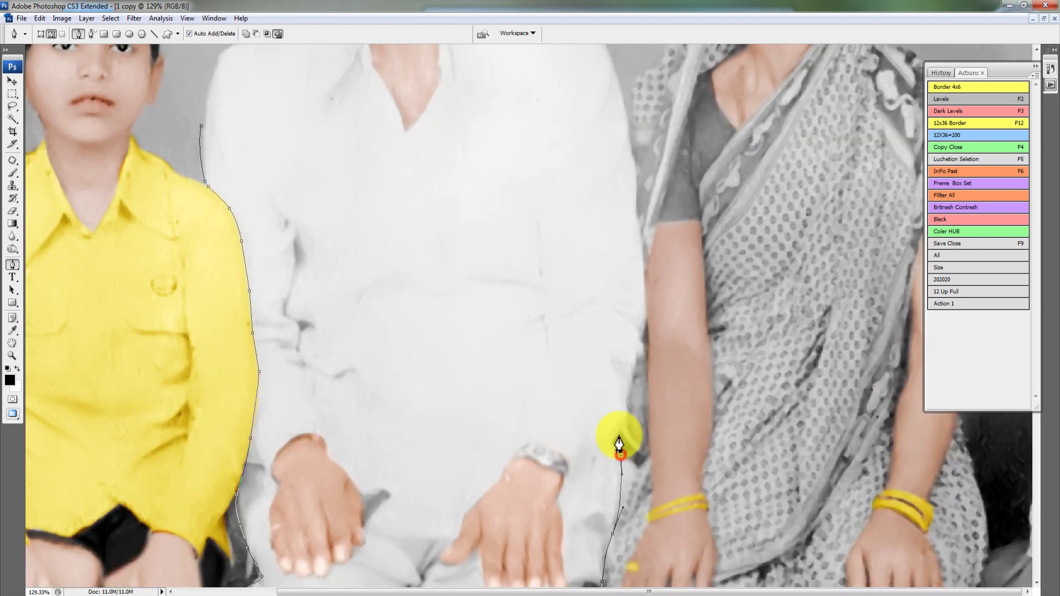
pyautogui.click(620, 431)
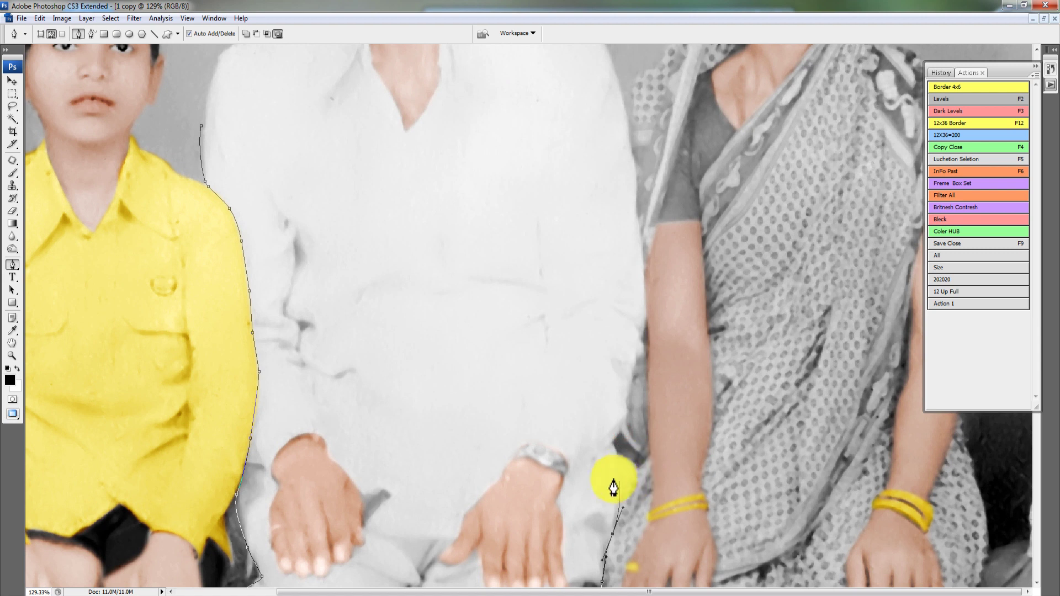
pyautogui.click(639, 471)
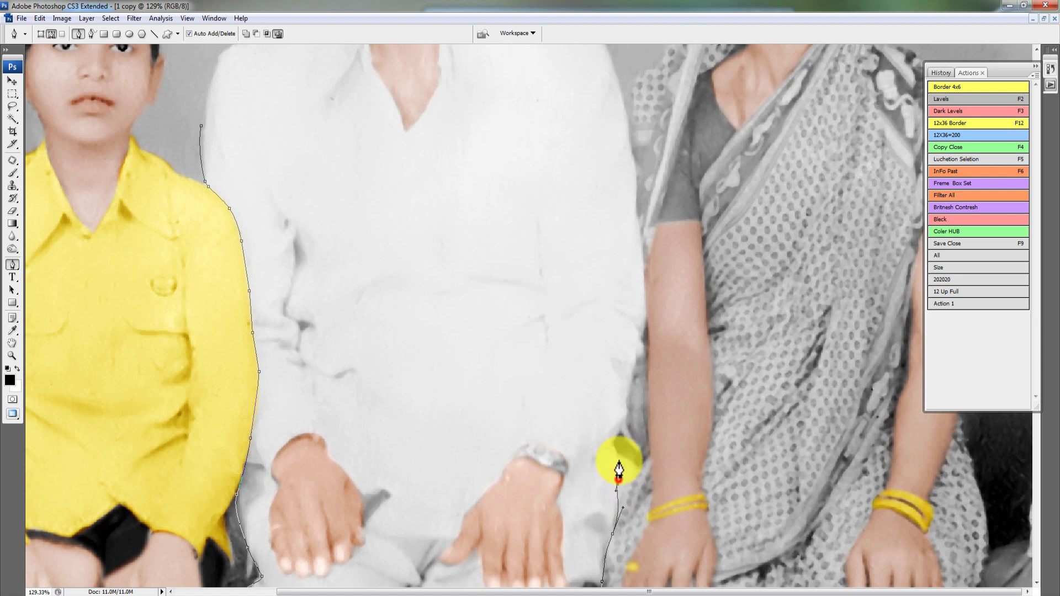
pyautogui.click(628, 416)
pyautogui.click(639, 341)
pyautogui.click(639, 220)
pyautogui.click(634, 162)
pyautogui.click(624, 97)
pyautogui.moveTo(624, 97); pyautogui.dragTo(636, 330)
pyautogui.click(617, 275)
pyautogui.click(609, 256)
pyautogui.moveTo(535, 229)
pyautogui.mouseDown()
pyautogui.moveTo(504, 227)
pyautogui.moveTo(466, 248)
pyautogui.mouseUp()
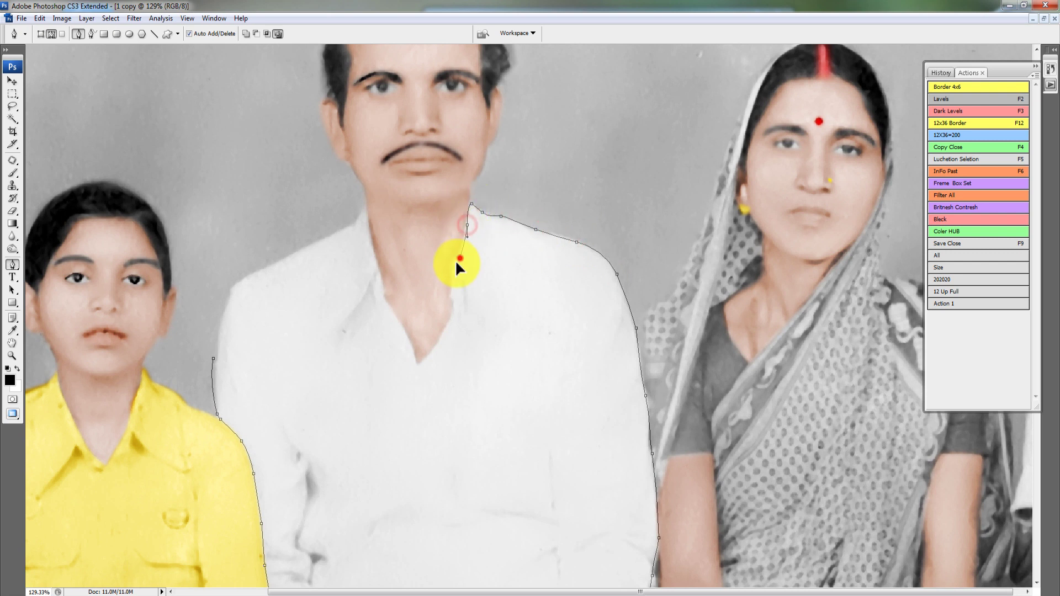
# Curve the path down and around the father's V-neck opening.
pyautogui.click(450, 315)
pyautogui.scroll(3, 564, 361)
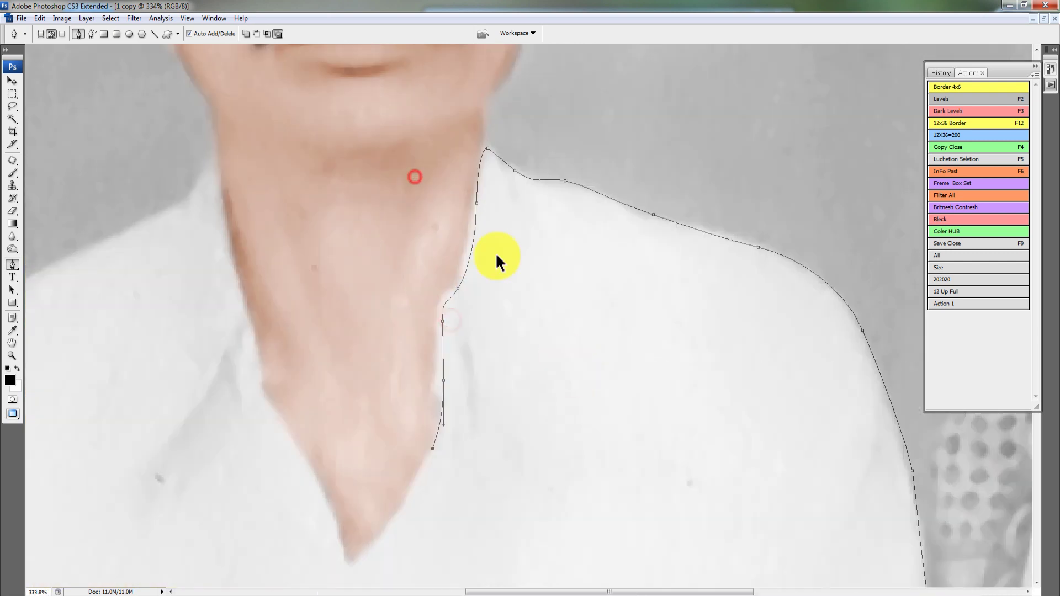
pyautogui.moveTo(473, 210); pyautogui.dragTo(464, 268)
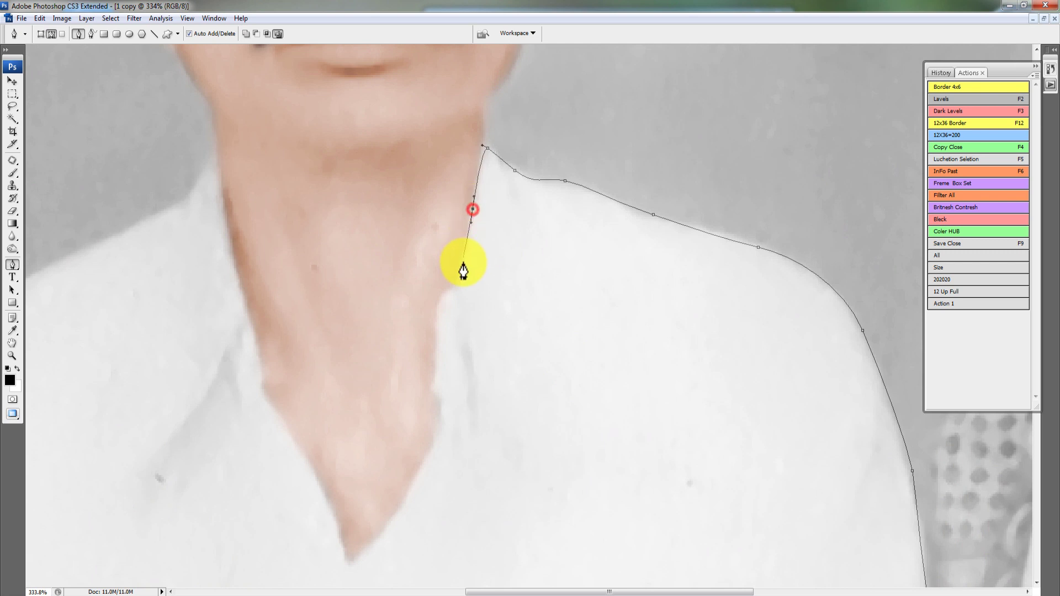
pyautogui.moveTo(398, 508); pyautogui.dragTo(365, 561)
pyautogui.moveTo(331, 516); pyautogui.dragTo(307, 485)
pyautogui.moveTo(275, 412)
pyautogui.mouseDown()
pyautogui.moveTo(224, 215)
pyautogui.moveTo(184, 207)
pyautogui.mouseUp()
# Carry the path over the far shoulder and back toward the starting point.
pyautogui.click(215, 147)
pyautogui.moveTo(82, 233); pyautogui.dragTo(357, 154)
pyautogui.click(313, 193)
pyautogui.click(175, 271)
pyautogui.click(130, 354)
pyautogui.moveTo(94, 473); pyautogui.dragTo(104, 457)
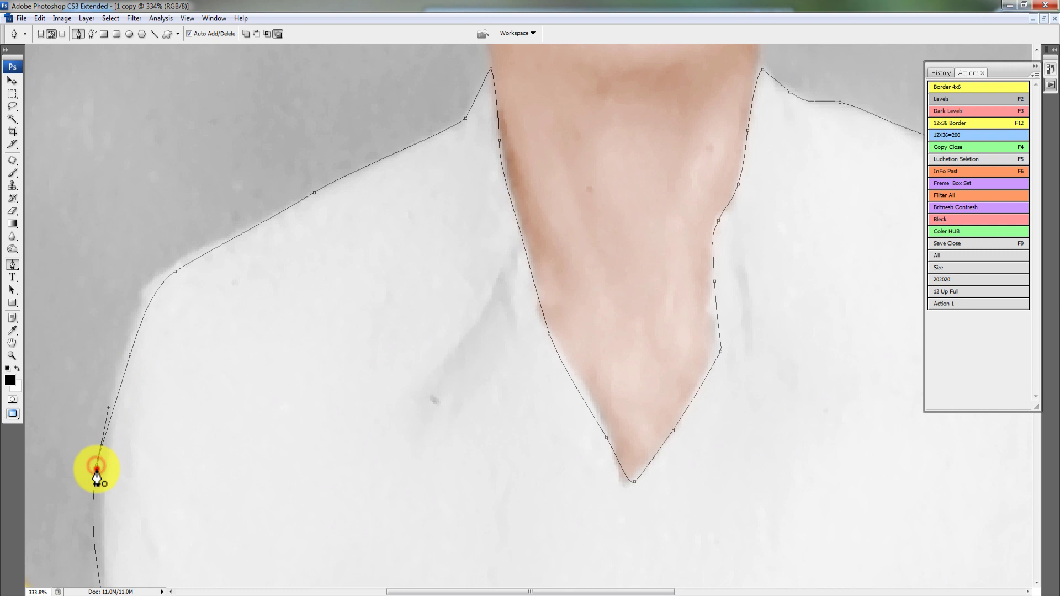
# Close the clothing path and load it as a feathered selection.
pyautogui.click(313, 347)
pyautogui.hotkey('ctrl', 'Return')
pyautogui.hotkey('ctrl', 'alt', 'd')
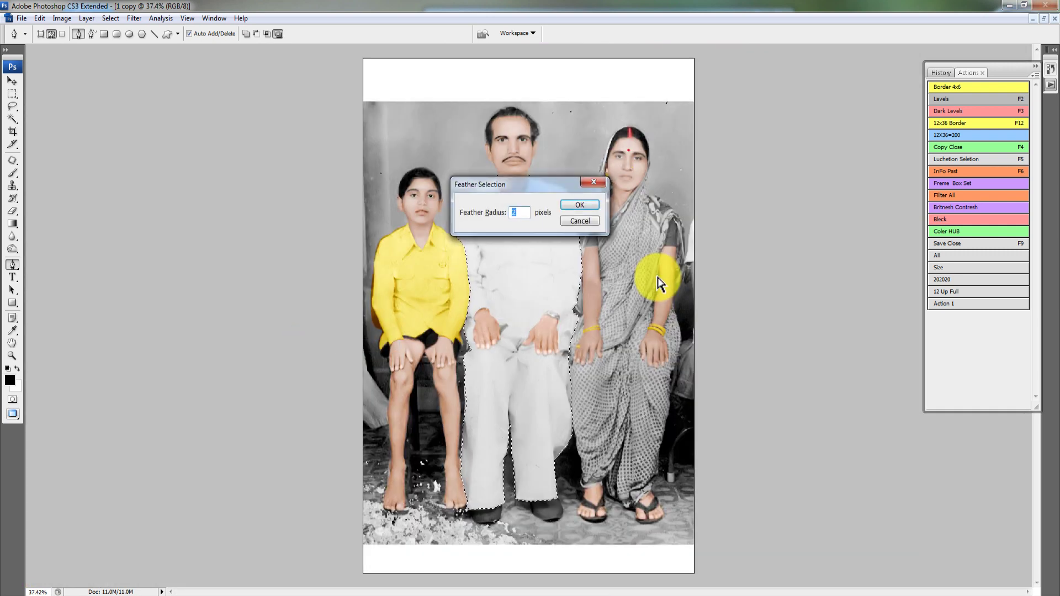
pyautogui.press('Return')
# Brighten the selected clothes with Variations using the Lighter thumbnail.
pyautogui.hotkey('alt', 'i')
pyautogui.press('a')
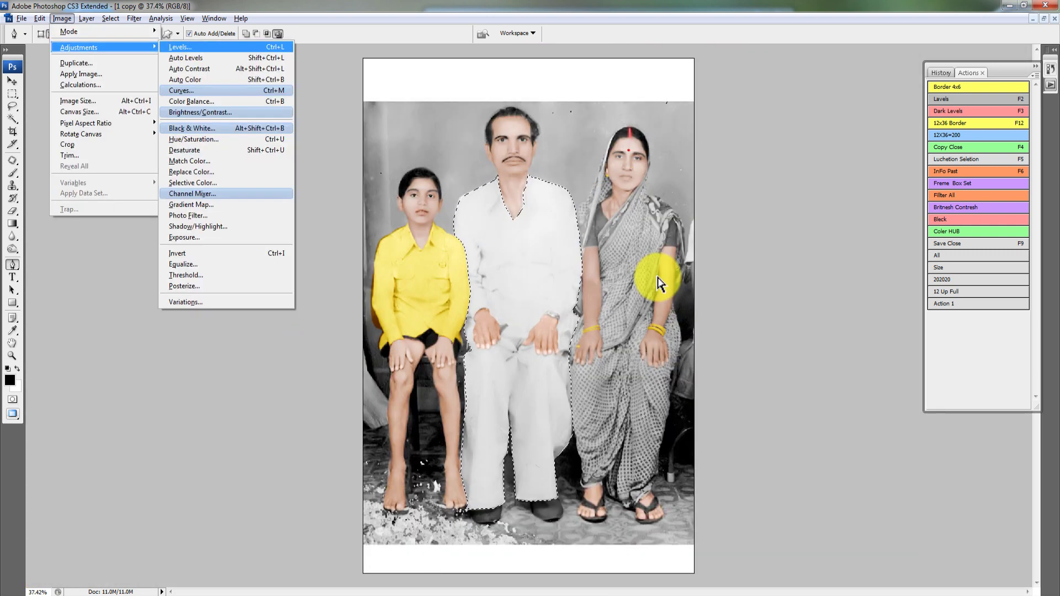
pyautogui.press('n')
pyautogui.click(443, 103)
pyautogui.moveTo(575, 69); pyautogui.dragTo(582, 67)
pyautogui.click(617, 222)
pyautogui.click(552, 66)
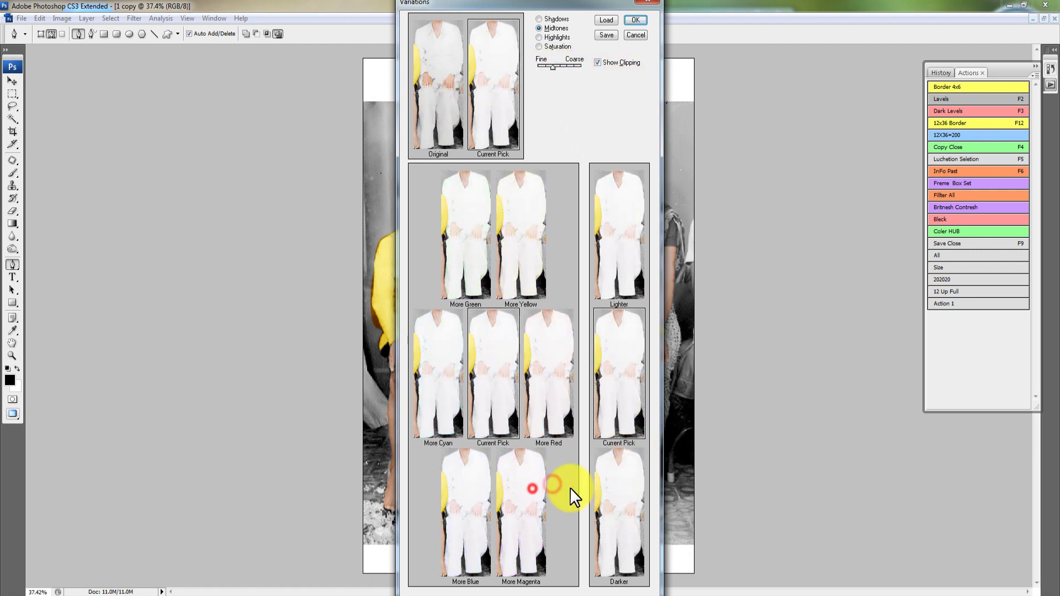
pyautogui.press('Return')
pyautogui.keyDown('ctrl'); pyautogui.click(523, 283); pyautogui.keyUp('ctrl')
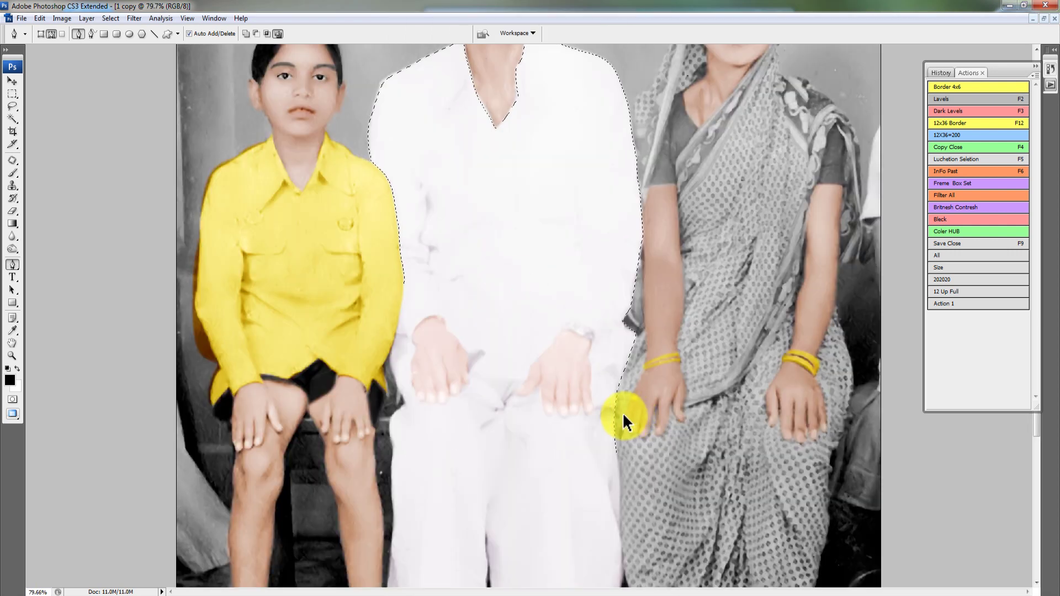
# Zoom in on the hands and outline the father's left hand.
pyautogui.keyDown('ctrl'); pyautogui.click(651, 491); pyautogui.keyUp('ctrl')
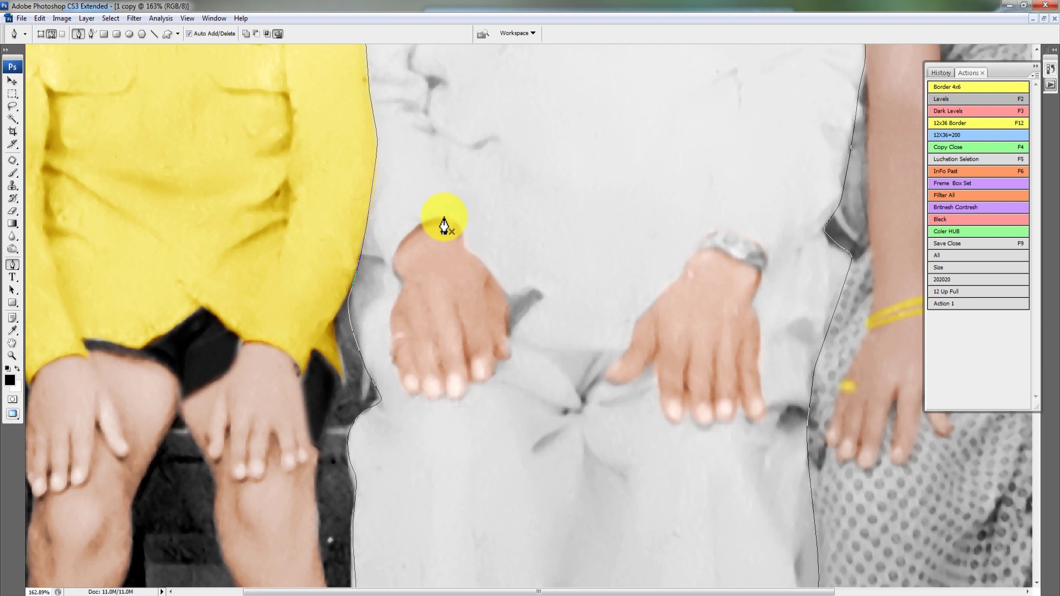
pyautogui.click(397, 250)
pyautogui.click(392, 313)
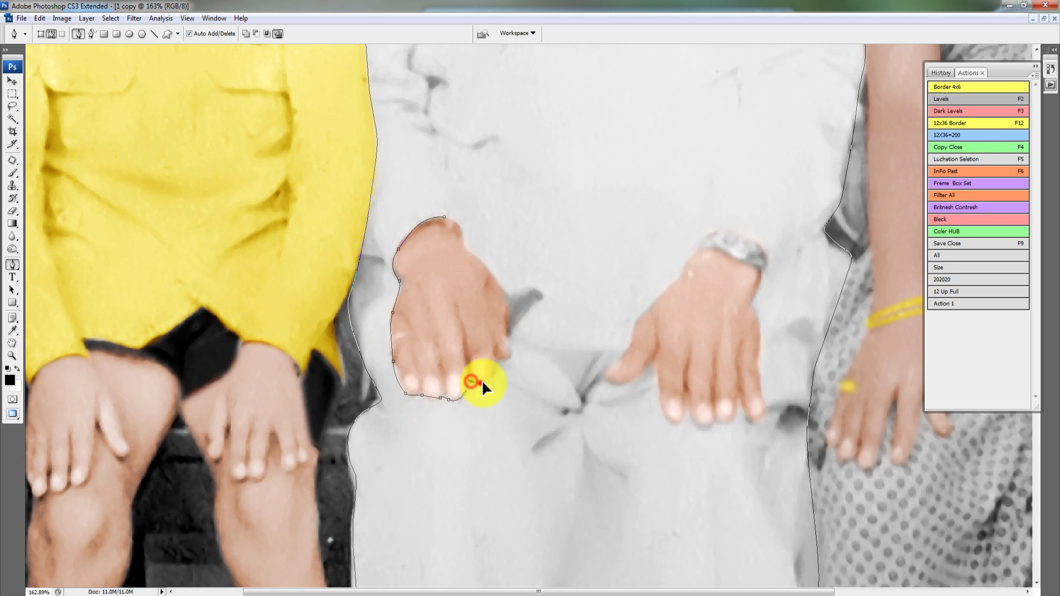
pyautogui.click(505, 297)
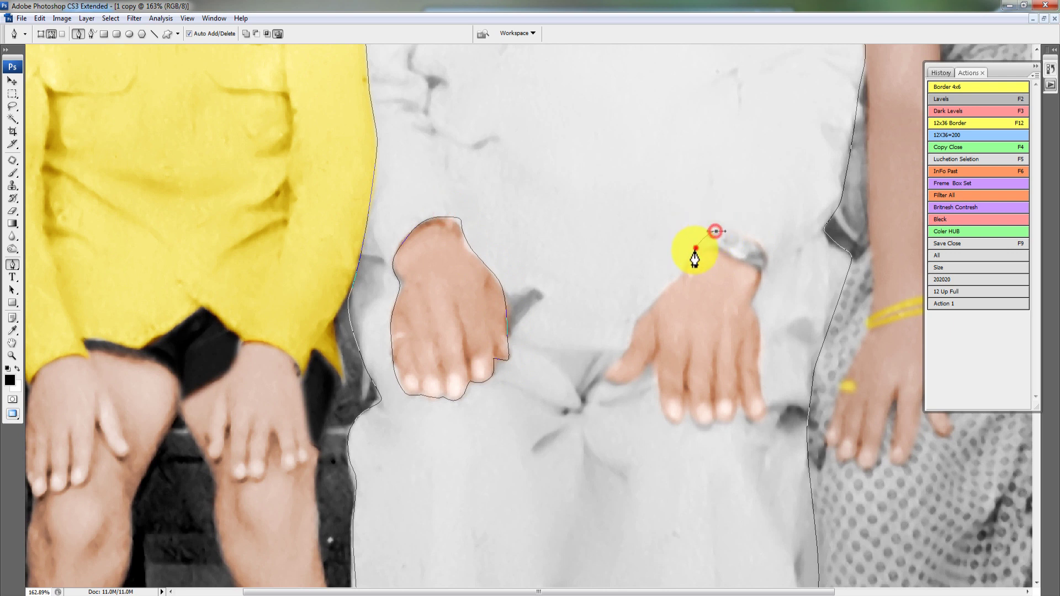
# Trace a path around the father's right hand and pointing finger.
pyautogui.click(644, 309)
pyautogui.click(629, 346)
pyautogui.click(604, 373)
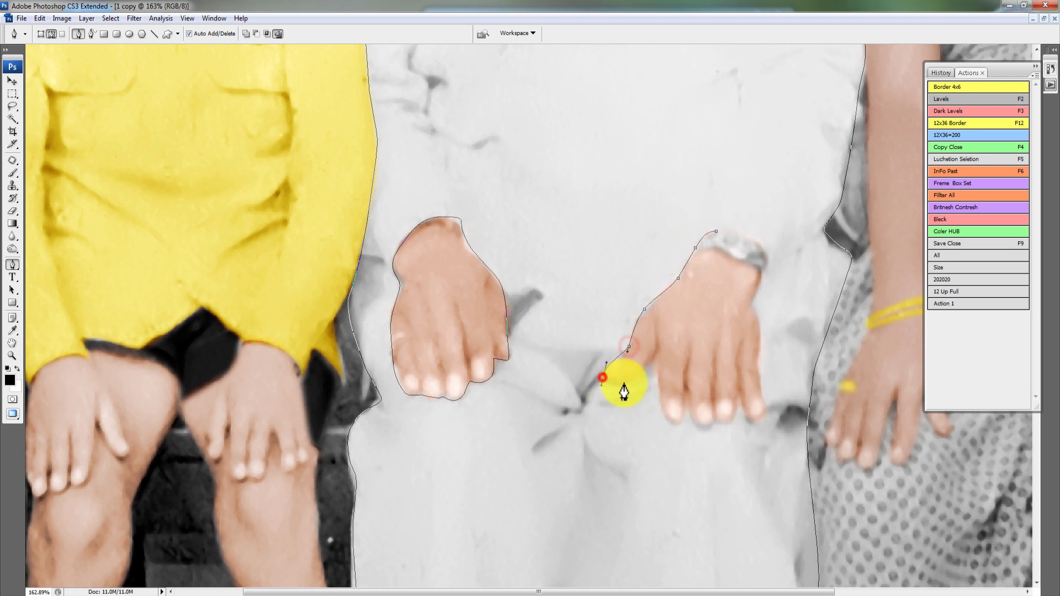
pyautogui.moveTo(656, 359); pyautogui.dragTo(664, 410)
pyautogui.click(686, 418)
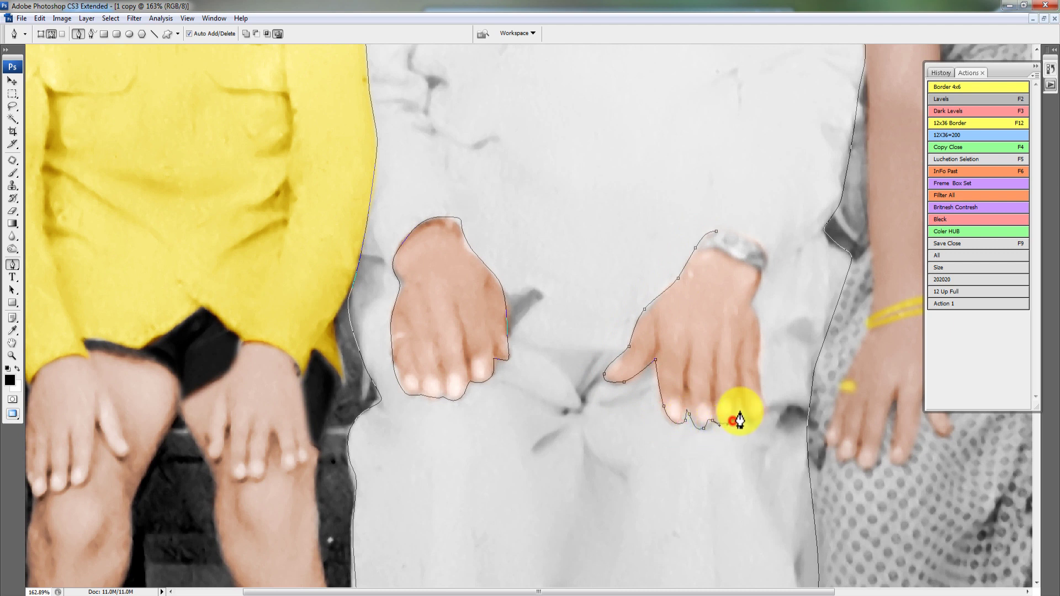
pyautogui.moveTo(767, 411); pyautogui.dragTo(760, 371)
pyautogui.moveTo(762, 330); pyautogui.dragTo(754, 305)
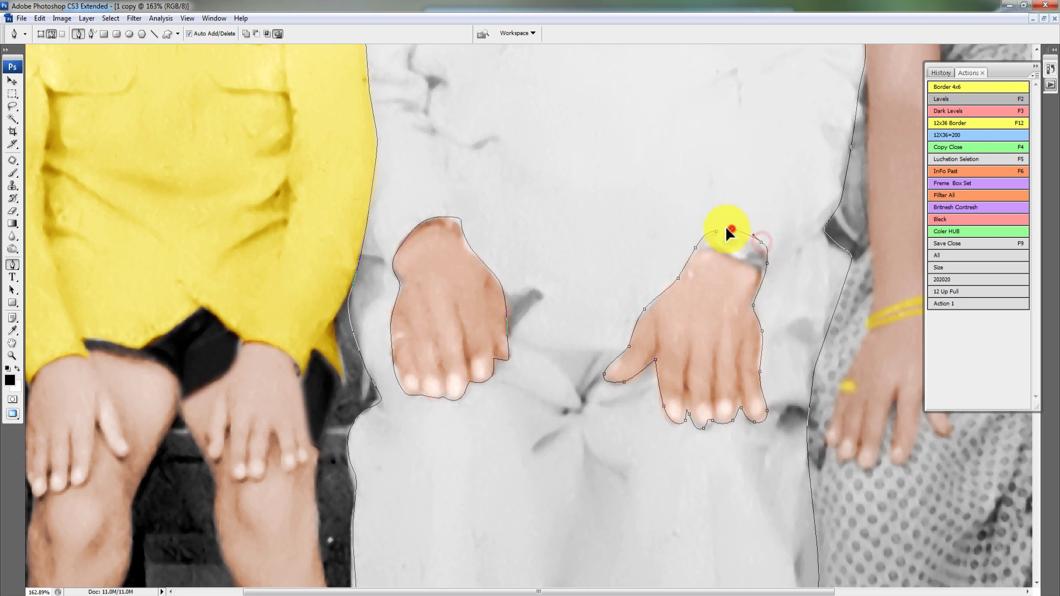
# Select the clothes minus the hands with soft edges and desaturate them.
pyautogui.press('F5')
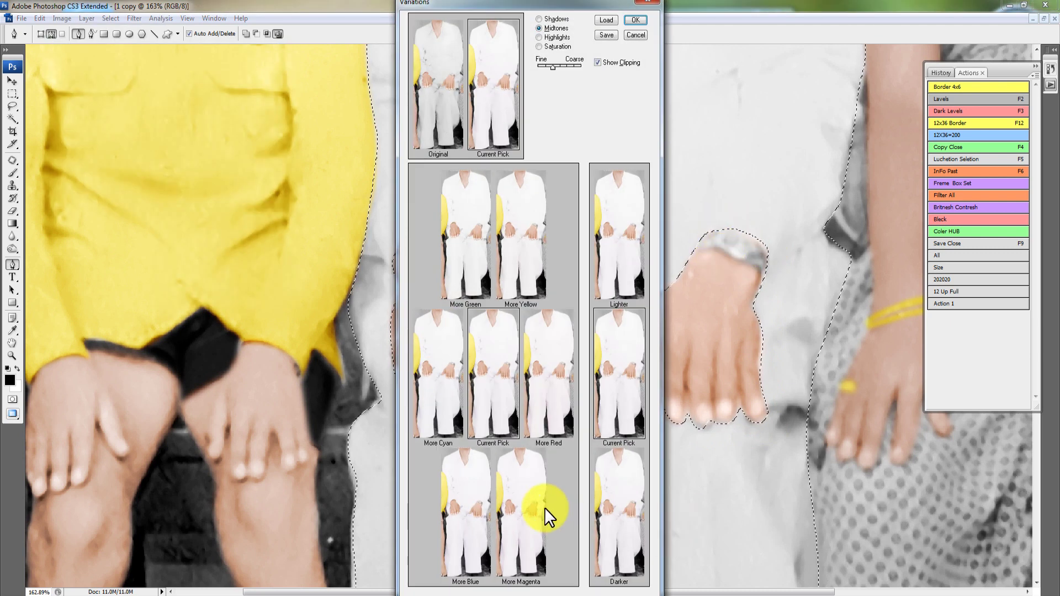
pyautogui.press('Return')
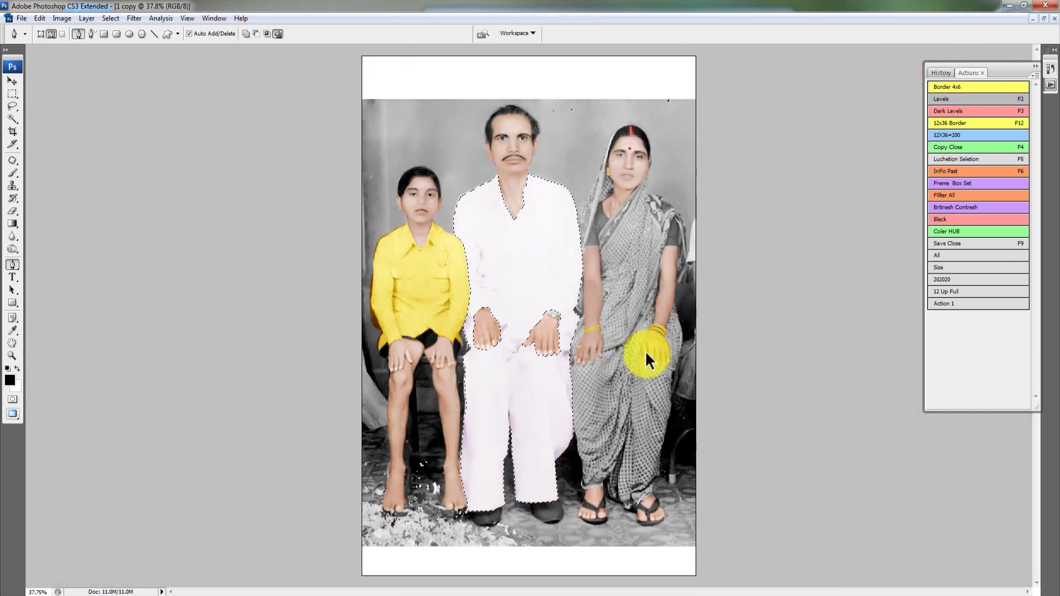
pyautogui.hotkey('ctrl', 'shift', 'u')
# Lighten the clothes once more with Variations, then fit the photo and deselect.
pyautogui.hotkey('alt', 'i')
pyautogui.press('a')
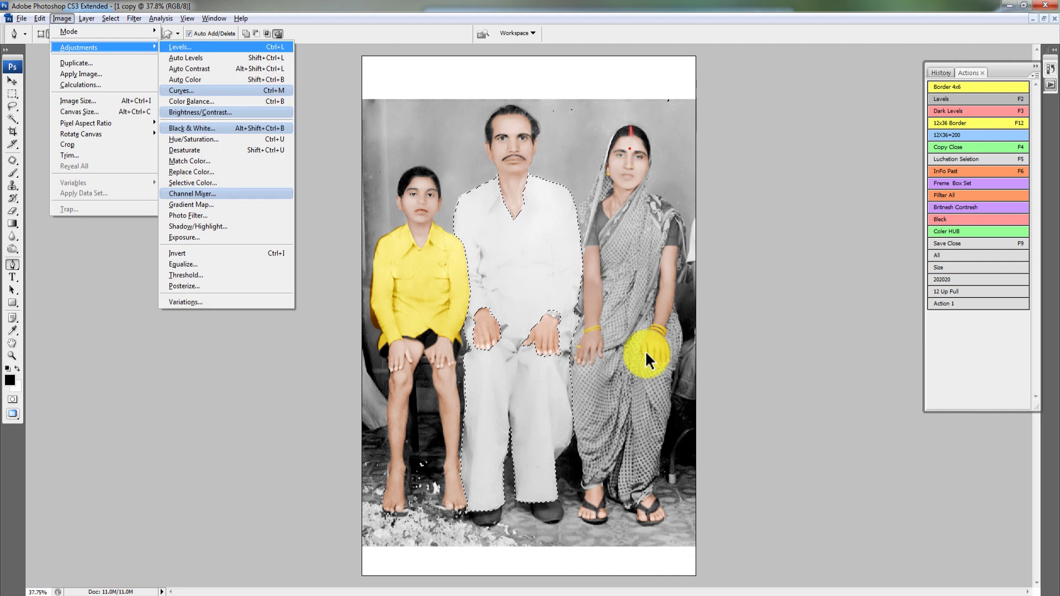
pyautogui.press('n')
pyautogui.click(602, 222)
pyautogui.press('Return')
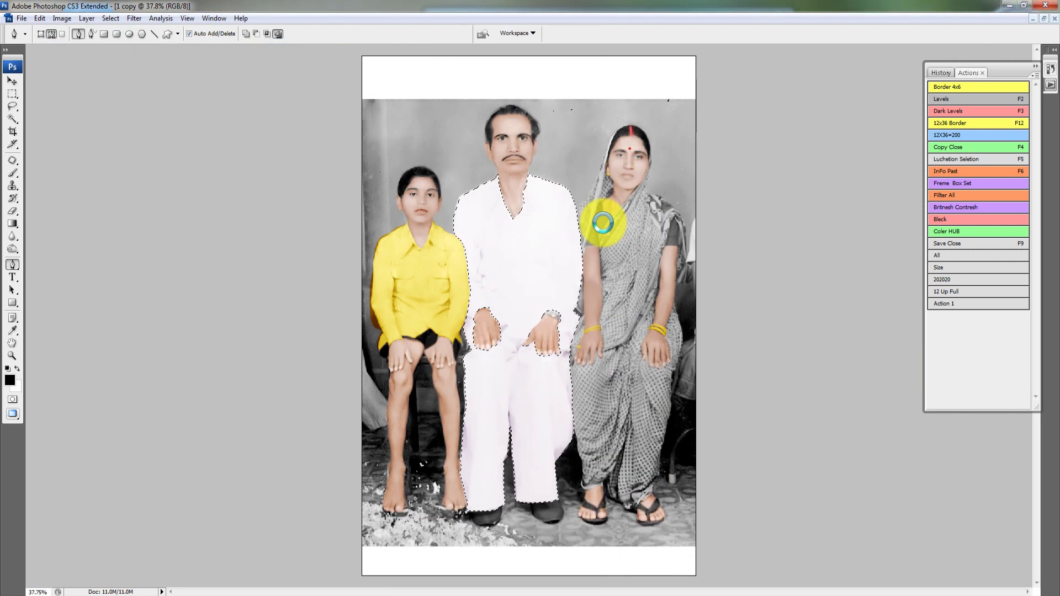
pyautogui.click(505, 131)
pyautogui.rightClick(660, 278)
pyautogui.click(694, 296)
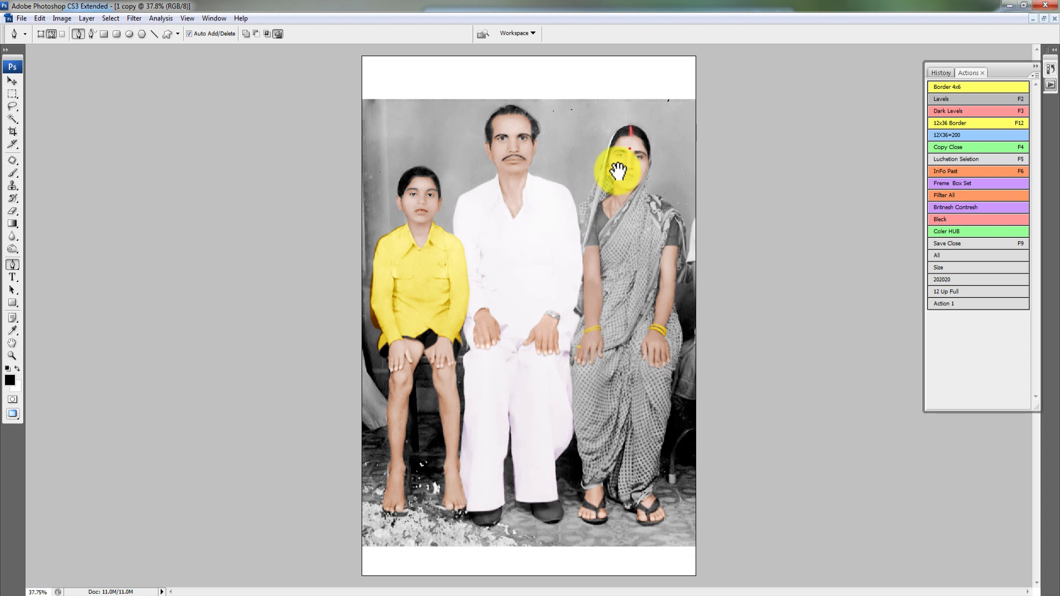
# Trace the mother's near blouse from the neckline down the sleeve and along the saree border.
pyautogui.keyDown('ctrl'); pyautogui.click(568, 160); pyautogui.keyUp('ctrl')
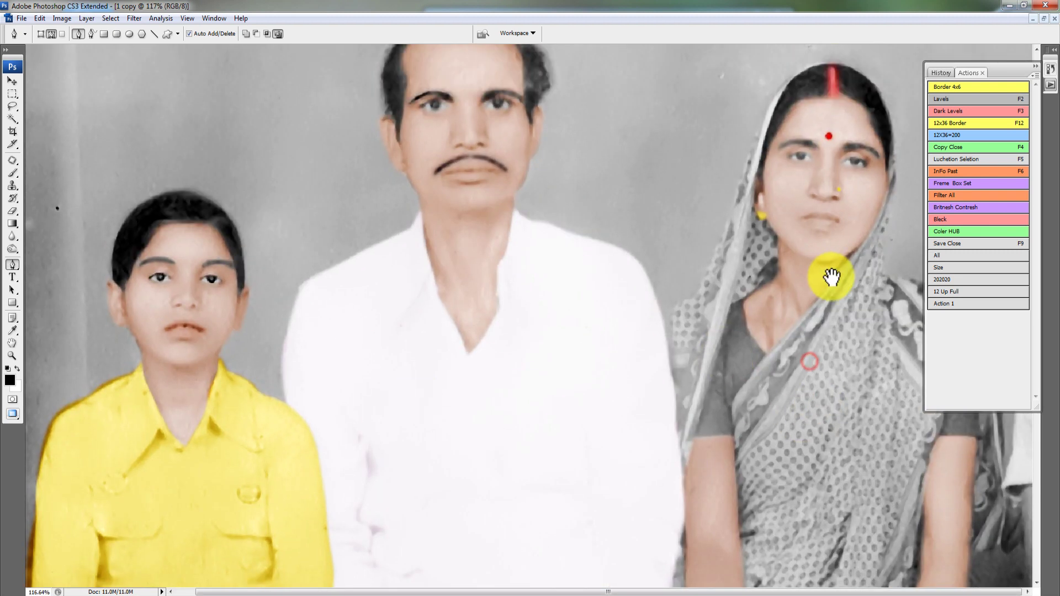
pyautogui.keyDown('ctrl'); pyautogui.click(831, 275); pyautogui.keyUp('ctrl')
pyautogui.moveTo(569, 273); pyautogui.dragTo(526, 197)
pyautogui.moveTo(521, 155); pyautogui.dragTo(527, 149)
pyautogui.click(499, 160)
pyautogui.click(487, 180)
pyautogui.moveTo(445, 342); pyautogui.dragTo(444, 365)
pyautogui.click(406, 463)
pyautogui.moveTo(497, 457)
pyautogui.mouseDown()
pyautogui.moveTo(495, 381)
pyautogui.moveTo(499, 445)
pyautogui.mouseUp()
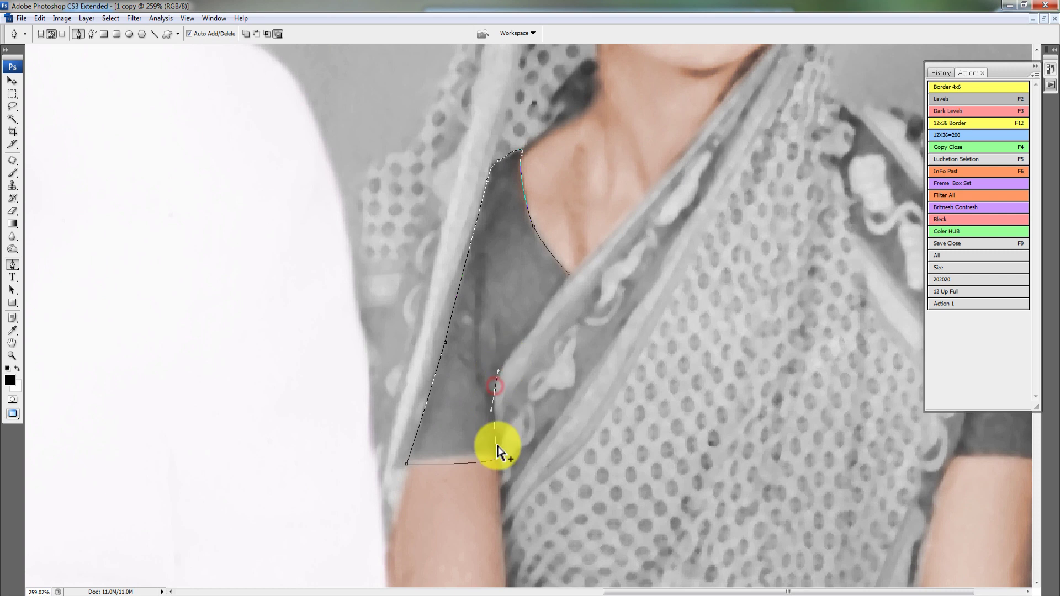
pyautogui.click(497, 454)
pyautogui.click(502, 363)
pyautogui.moveTo(547, 308); pyautogui.dragTo(564, 296)
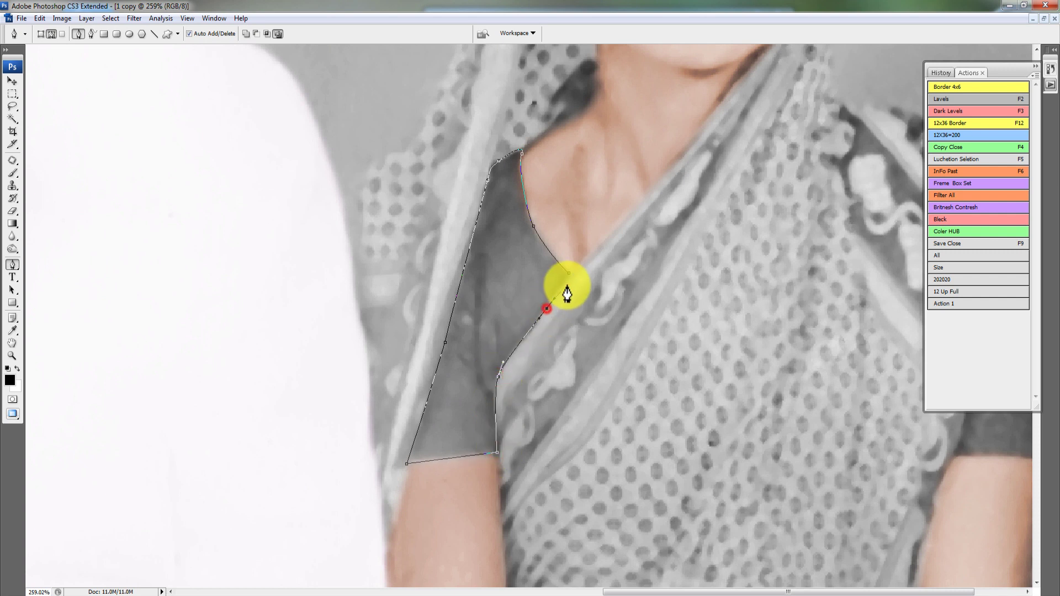
# Outline the blouse's far sleeve across its bottom and up the outer edge.
pyautogui.scroll(1, 773, 342)
pyautogui.hscroll(3, 773, 342)
pyautogui.moveTo(878, 308); pyautogui.dragTo(858, 359)
pyautogui.click(840, 445)
pyautogui.moveTo(827, 503); pyautogui.dragTo(884, 512)
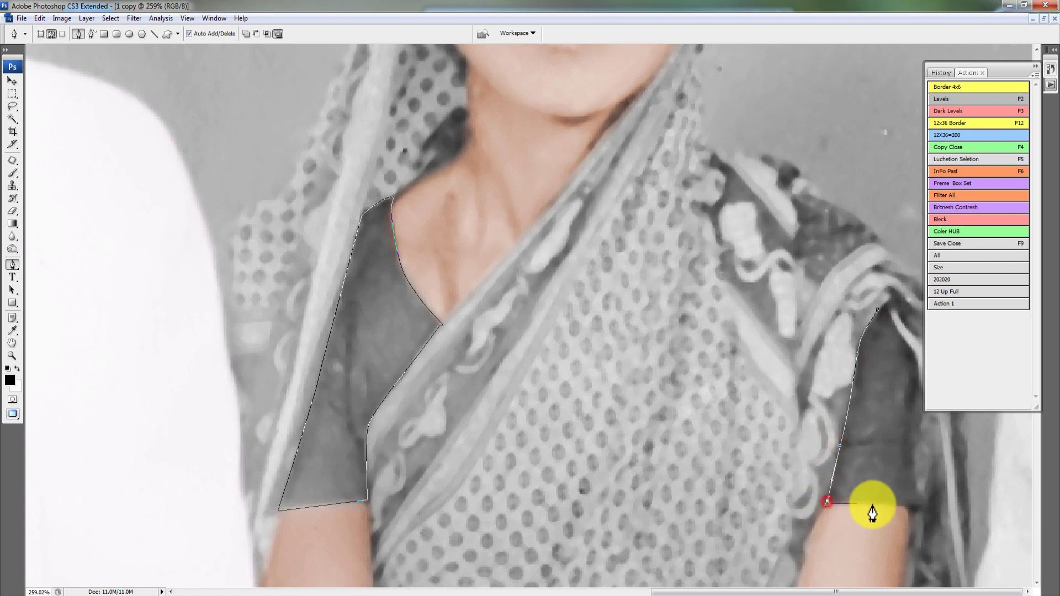
pyautogui.click(885, 503)
pyautogui.click(920, 503)
pyautogui.click(913, 450)
pyautogui.click(920, 375)
pyautogui.click(895, 325)
# Close the blouse outline path, turn it into a selection and feather its edges.
pyautogui.click(879, 315)
pyautogui.hotkey('ctrl', 'Return')
pyautogui.hotkey('alt', 'ctrl', 'd')
pyautogui.press('Return')
# In Variations, reset to Original and add a coarse Cyan tint to the blouse.
pyautogui.hotkey('alt', 'i')
pyautogui.press('a')
pyautogui.press('n')
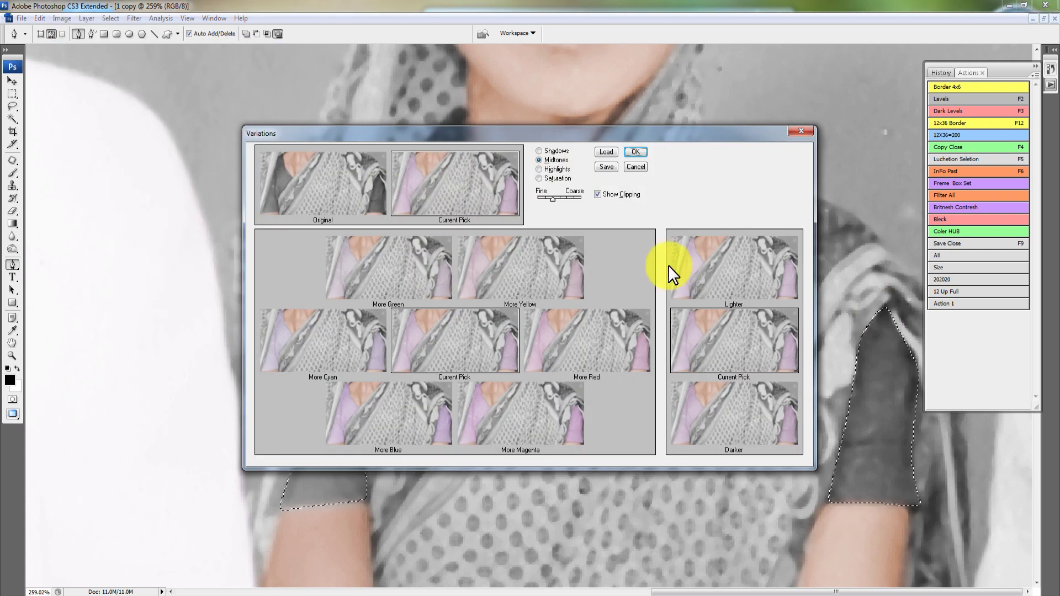
pyautogui.click(279, 180)
pyautogui.click(573, 197)
pyautogui.moveTo(573, 196); pyautogui.dragTo(593, 224)
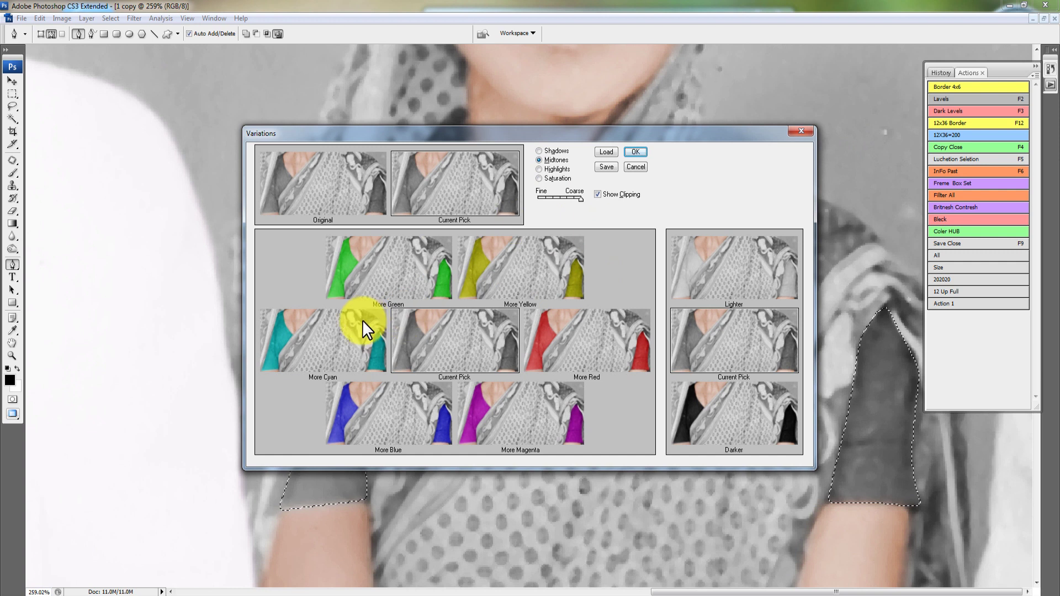
pyautogui.click(334, 347)
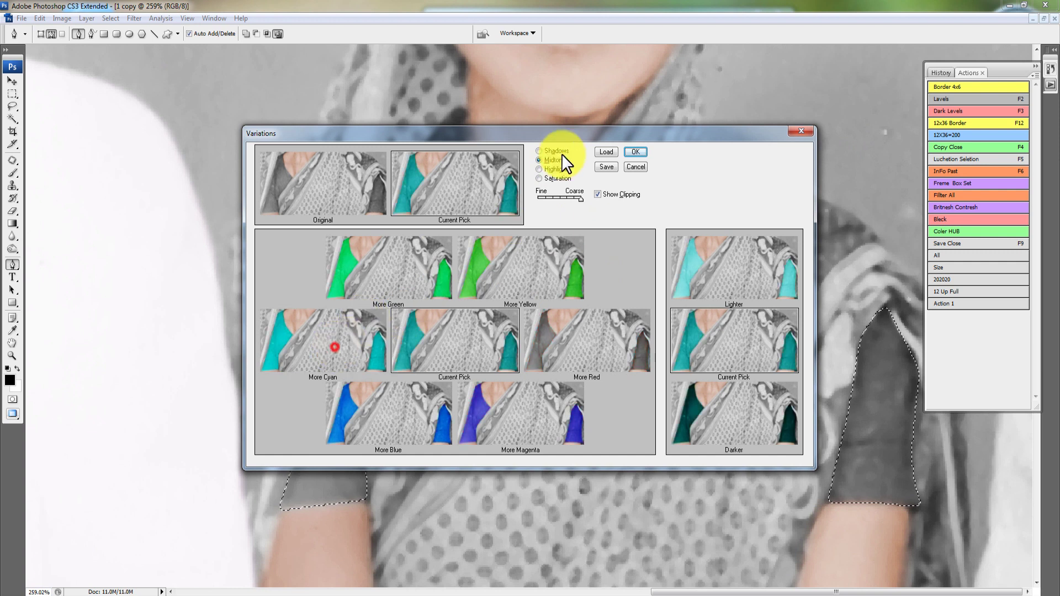
# Refine the step size, lighten the cyan with a small shift, apply it, and fit the photo on screen.
pyautogui.click(555, 199)
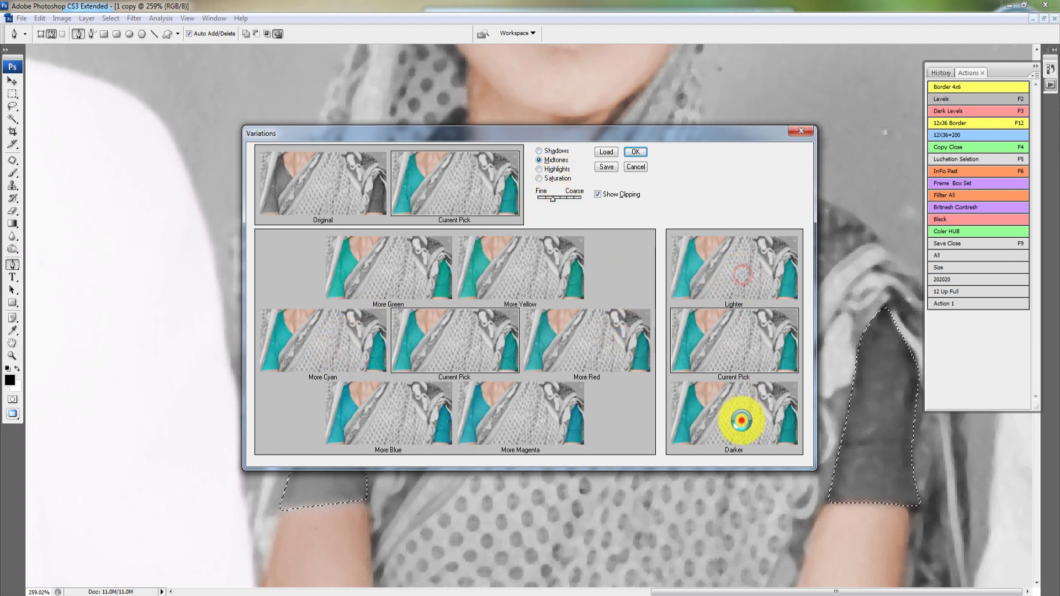
pyautogui.click(565, 199)
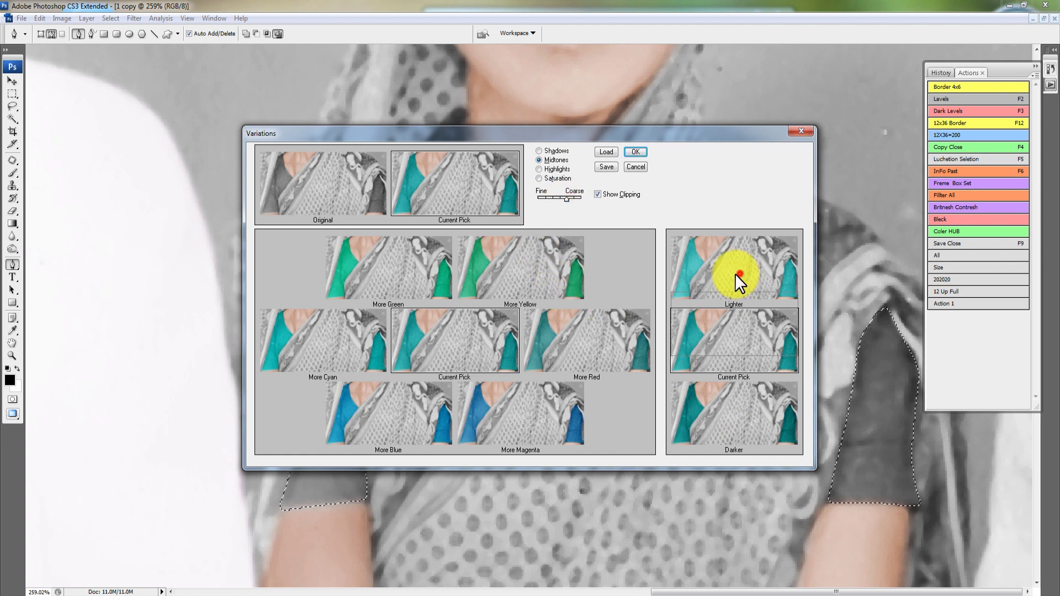
pyautogui.click(552, 199)
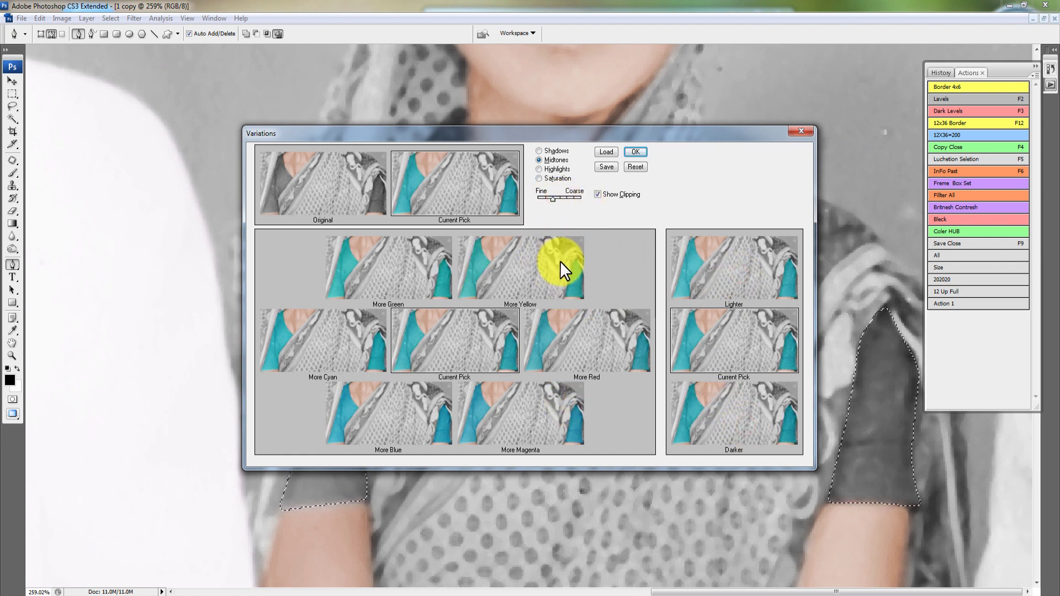
pyautogui.moveTo(569, 197); pyautogui.dragTo(574, 198)
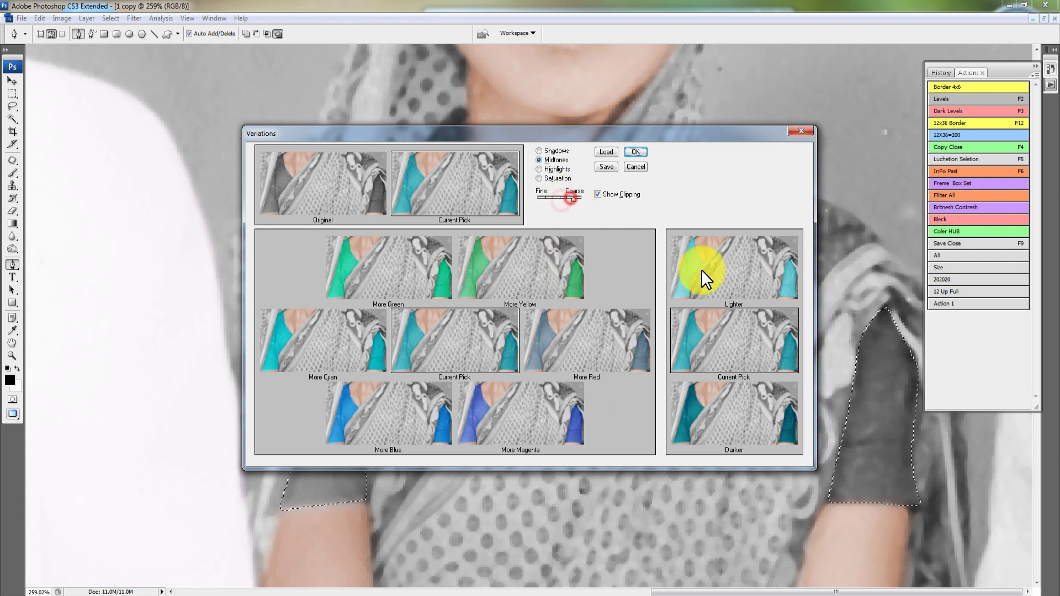
pyautogui.click(707, 280)
pyautogui.click(552, 199)
pyautogui.click(577, 333)
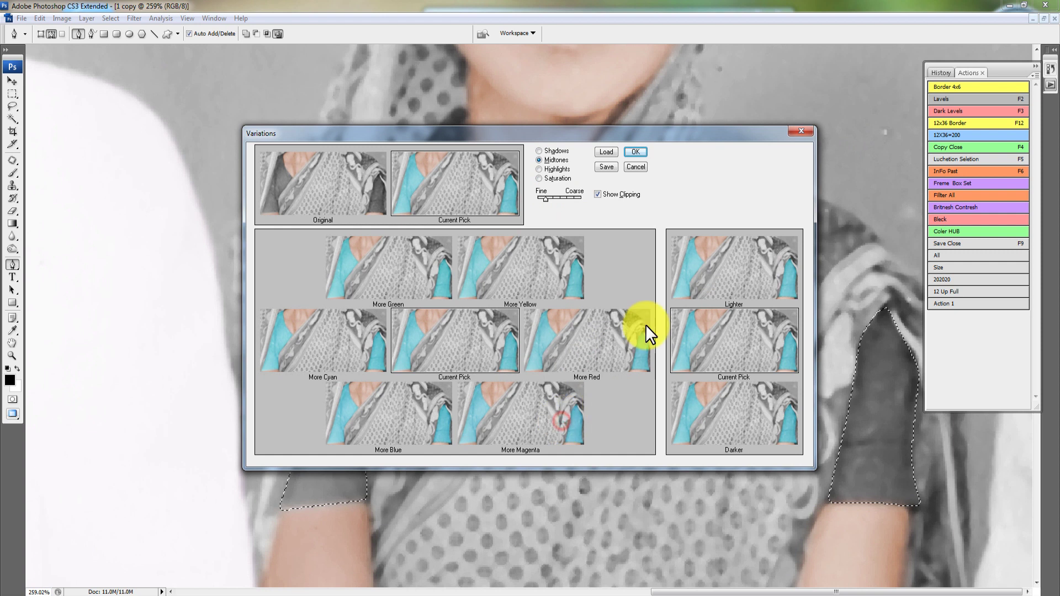
pyautogui.press('Return')
pyautogui.hotkey('ctrl', '0')
# Pan the view down the photo toward the family's feet.
pyautogui.press('v')
pyautogui.moveTo(508, 138); pyautogui.dragTo(693, 331)
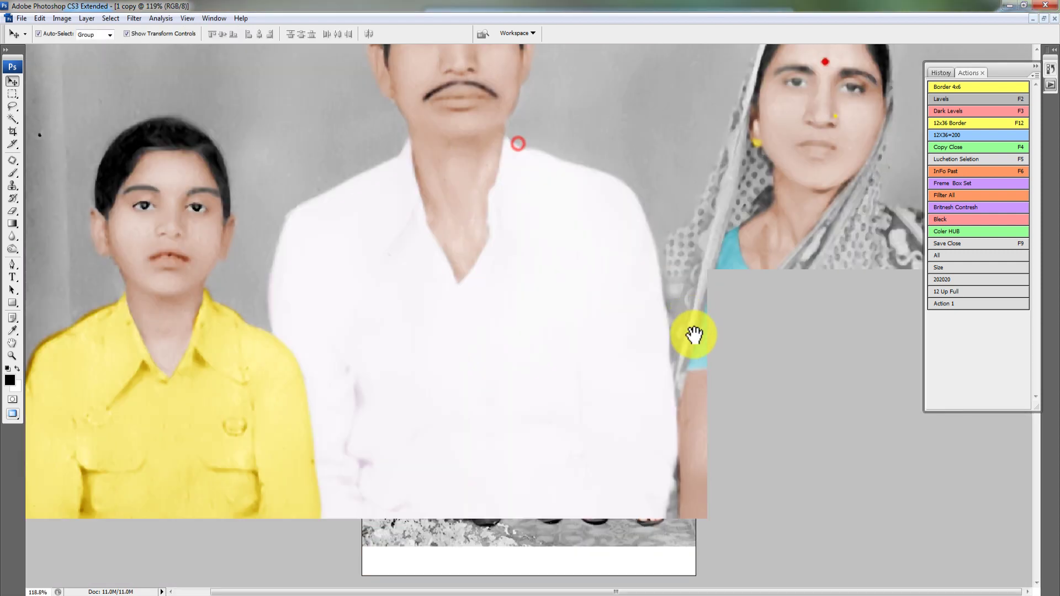
pyautogui.scroll(-5, 718, 342)
pyautogui.moveTo(797, 365); pyautogui.dragTo(335, 123)
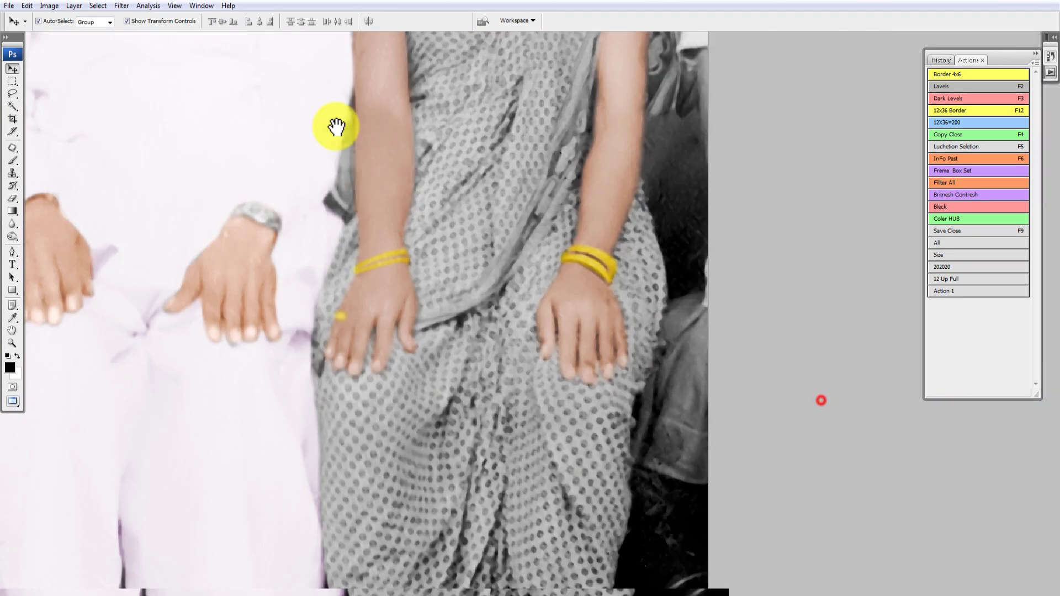
pyautogui.scroll(-5, 568, 102)
pyautogui.moveTo(502, 260); pyautogui.dragTo(527, 404)
# Fit the photo on screen, zoom in on the faces, and switch to the Pen tool.
pyautogui.rightClick(495, 145)
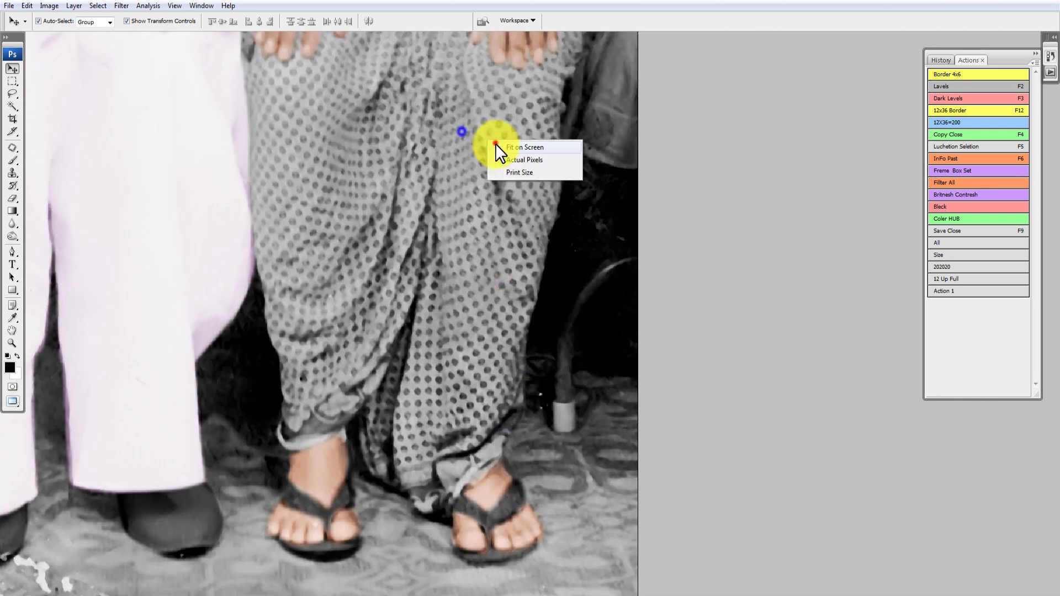
pyautogui.click(513, 147)
pyautogui.moveTo(532, 137); pyautogui.dragTo(724, 323)
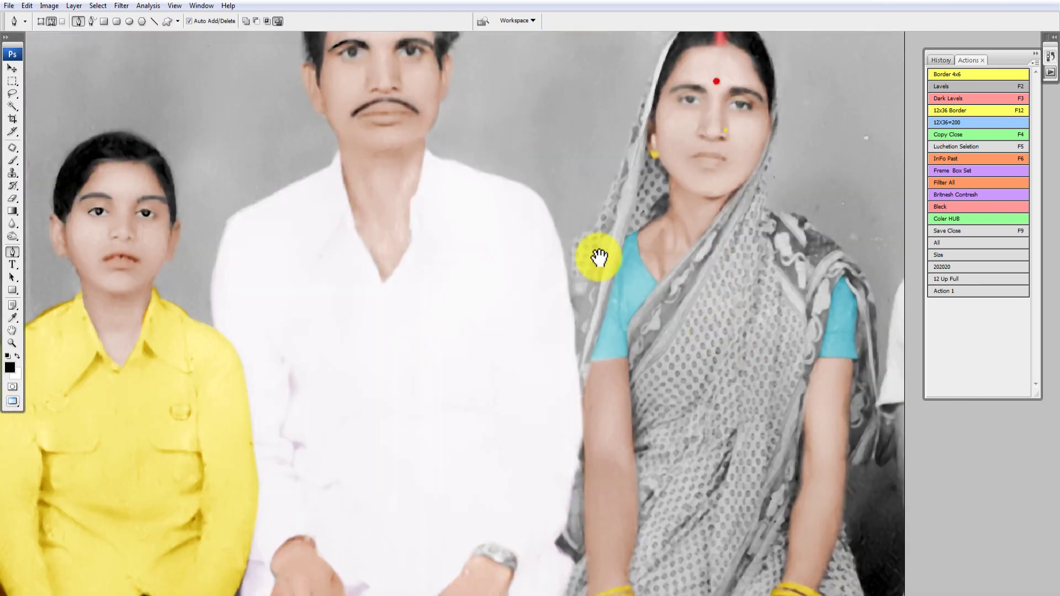
pyautogui.scroll(3, 598, 256)
pyautogui.press('p')
pyautogui.scroll(3, 648, 227)
# Start a path at the mother's shoulder and place anchors down the saree edge.
pyautogui.click(658, 105)
pyautogui.moveTo(613, 245); pyautogui.dragTo(610, 264)
pyautogui.click(591, 301)
pyautogui.click(577, 327)
pyautogui.click(551, 337)
pyautogui.moveTo(536, 388); pyautogui.dragTo(536, 417)
pyautogui.scroll(1, 559, 539)
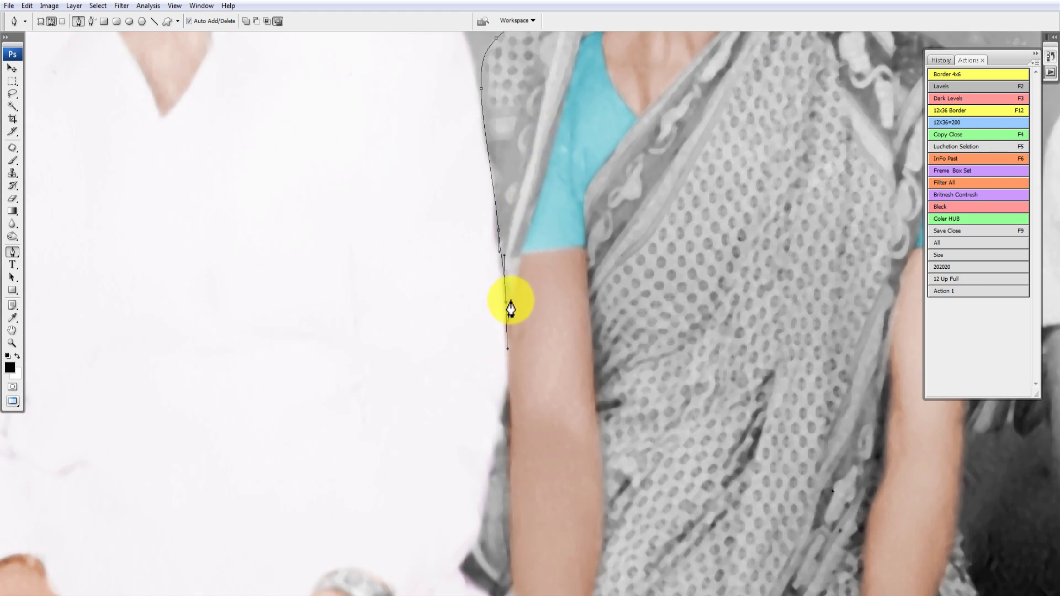
# Add path anchors along the arm edge and blouse neckline, then curve up the neck.
pyautogui.click(556, 133)
pyautogui.scroll(5, 514, 320)
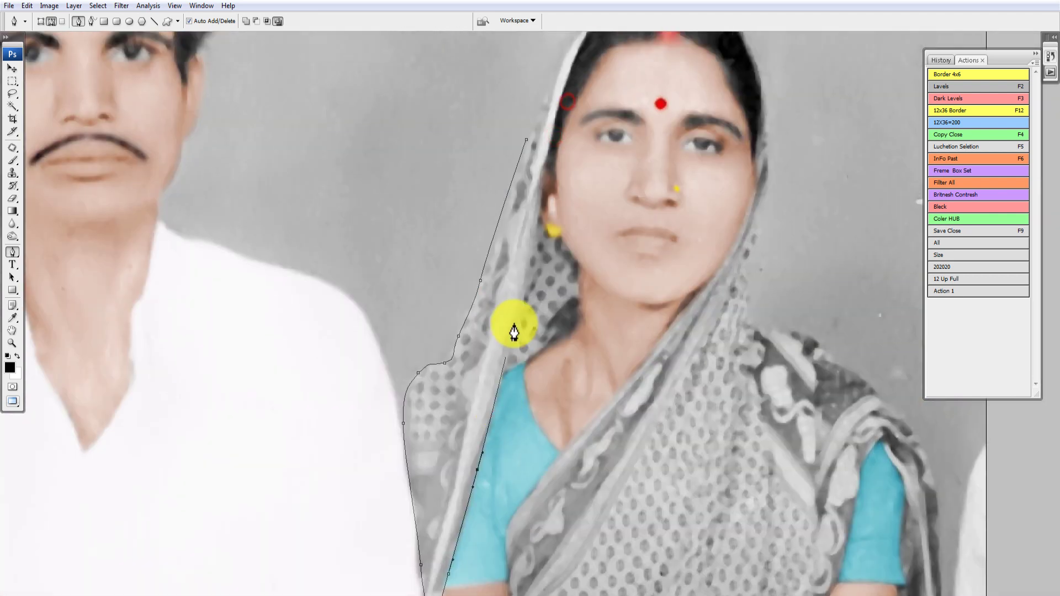
pyautogui.click(532, 358)
pyautogui.click(563, 334)
pyautogui.moveTo(536, 200)
pyautogui.mouseDown()
pyautogui.moveTo(741, 481)
pyautogui.moveTo(766, 496)
pyautogui.mouseUp()
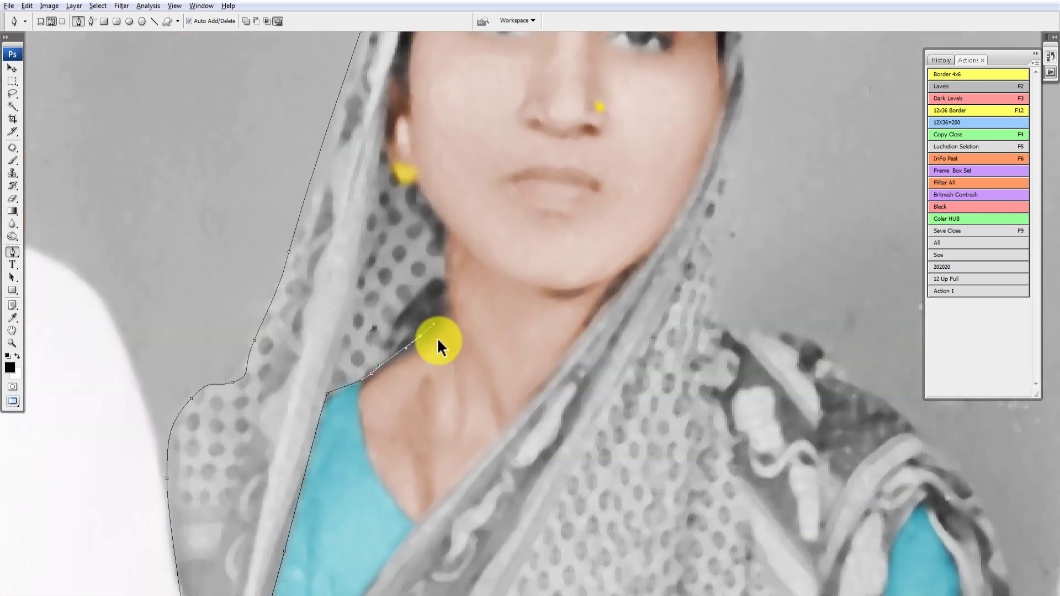
pyautogui.moveTo(436, 329); pyautogui.dragTo(443, 316)
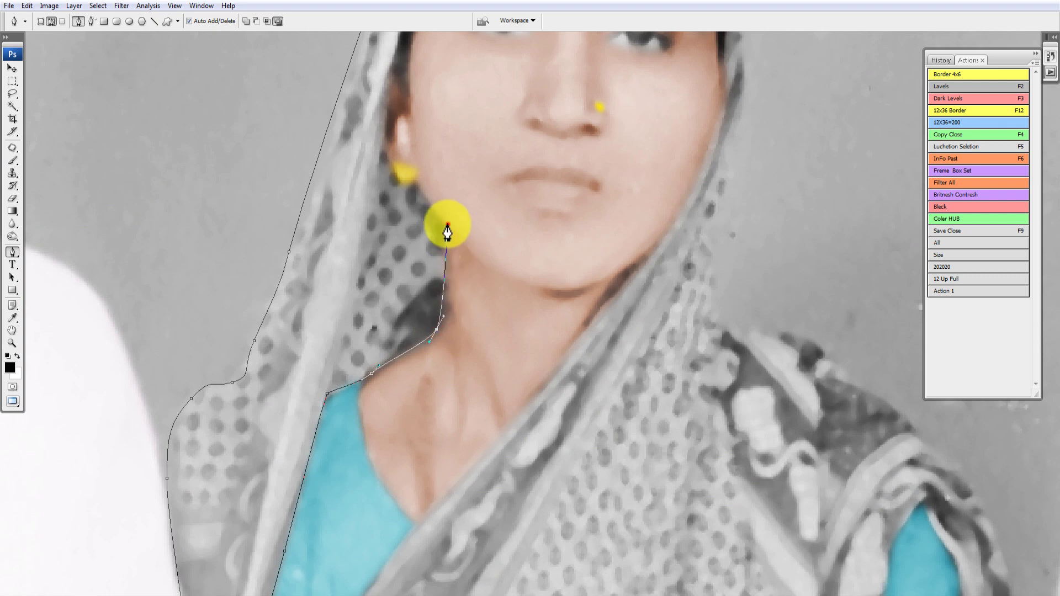
# Extend the path below and around the ear up toward the hairline.
pyautogui.click(447, 225)
pyautogui.click(1036, 54)
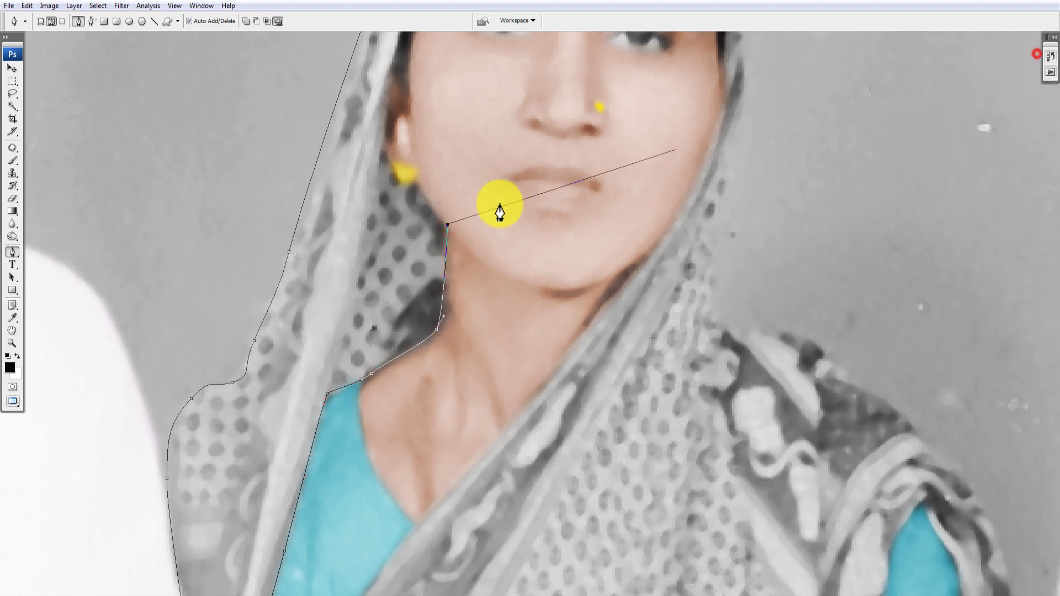
pyautogui.click(424, 199)
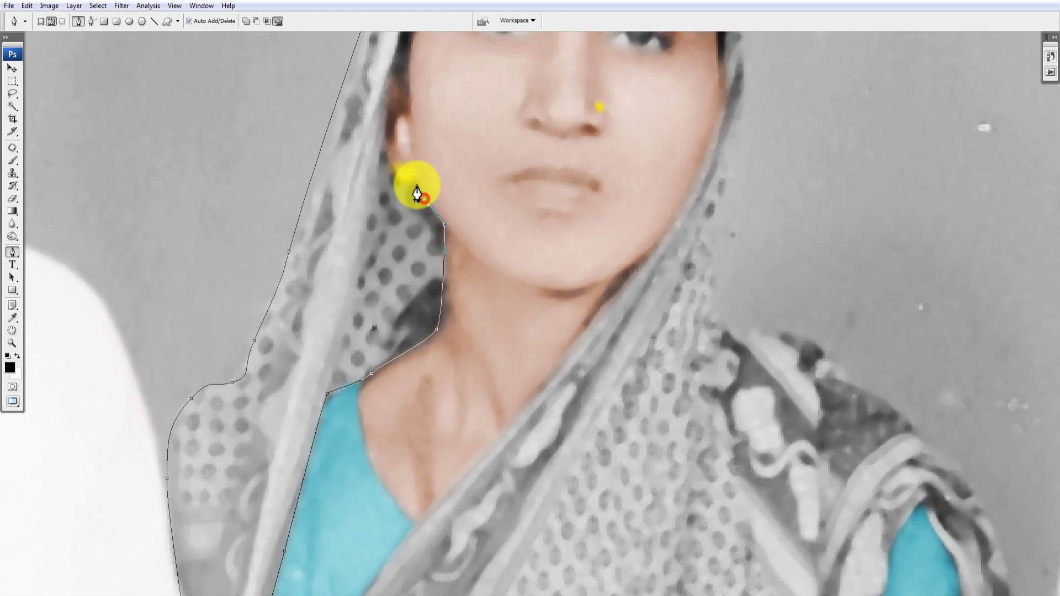
pyautogui.click(381, 161)
pyautogui.click(374, 108)
pyautogui.scroll(5, 386, 256)
# Trace the path along the hairline to the top of the hair and down its edge.
pyautogui.click(394, 271)
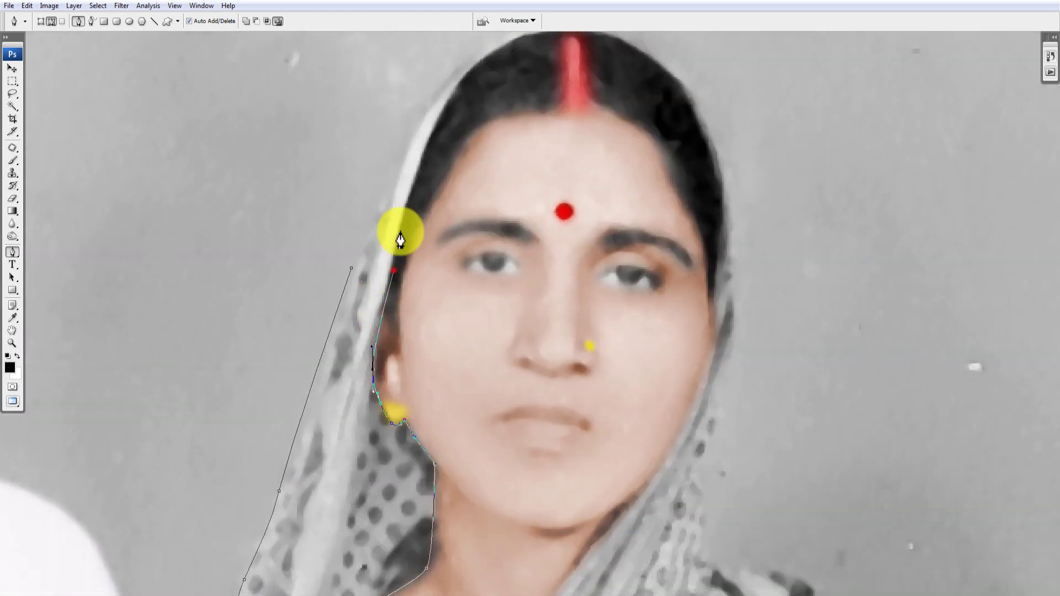
pyautogui.click(431, 136)
pyautogui.click(474, 70)
pyautogui.scroll(5, 339, 431)
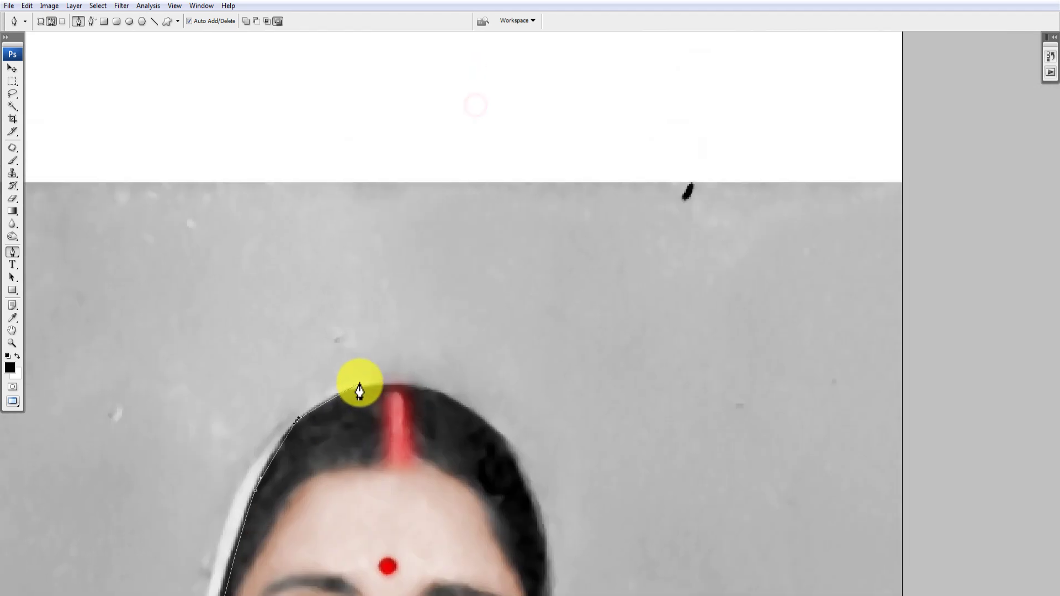
pyautogui.moveTo(362, 386); pyautogui.dragTo(414, 384)
pyautogui.moveTo(301, 407); pyautogui.dragTo(287, 415)
pyautogui.moveTo(246, 468); pyautogui.dragTo(233, 492)
pyautogui.scroll(-5, 438, 216)
# Add more anchors along the saree edge, then bring the forehead and hair top into view.
pyautogui.click(320, 403)
pyautogui.click(379, 288)
pyautogui.click(356, 357)
pyautogui.scroll(-7, 355, 359)
pyautogui.click(626, 432)
pyautogui.moveTo(500, 109); pyautogui.dragTo(499, 305)
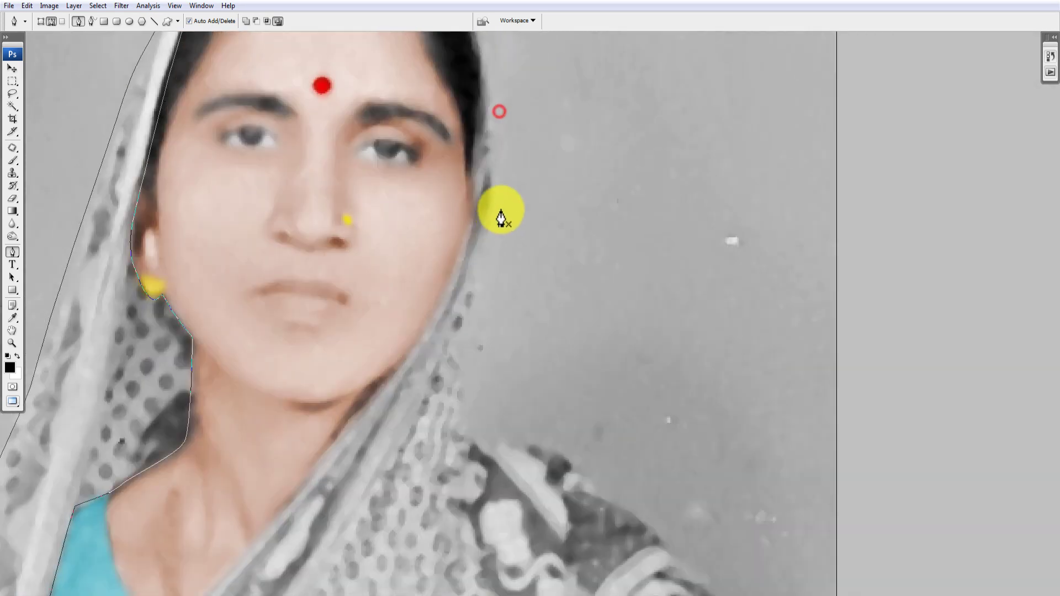
pyautogui.moveTo(492, 182); pyautogui.dragTo(478, 392)
# Continue the path down the hair edge and jawline to where the jaw meets the saree.
pyautogui.click(471, 272)
pyautogui.moveTo(438, 173); pyautogui.dragTo(448, 215)
pyautogui.click(466, 291)
pyautogui.click(460, 375)
pyautogui.moveTo(456, 427); pyautogui.dragTo(456, 445)
pyautogui.moveTo(407, 543); pyautogui.dragTo(682, 135)
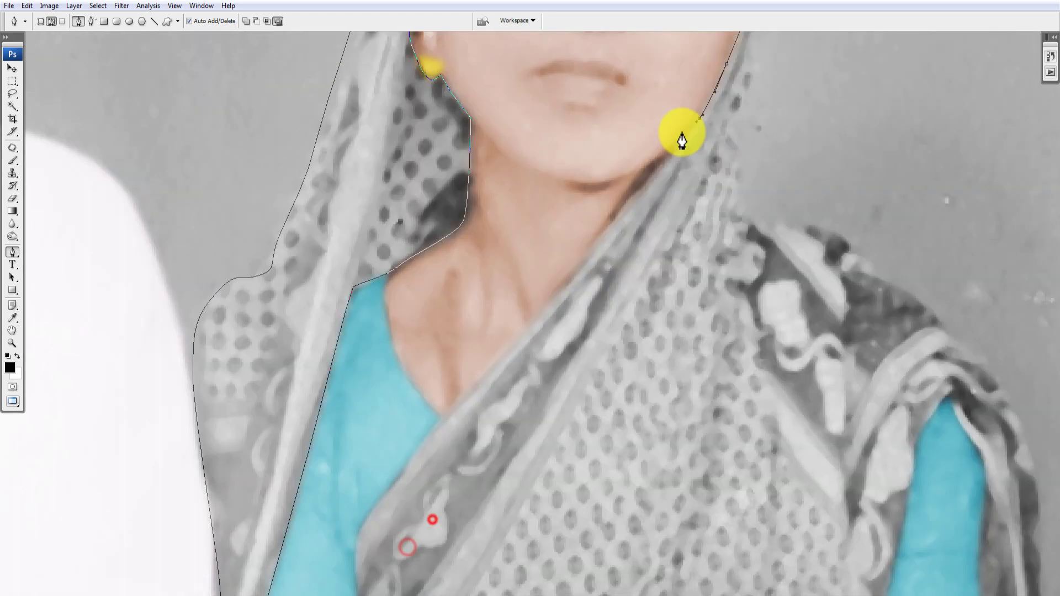
pyautogui.click(636, 193)
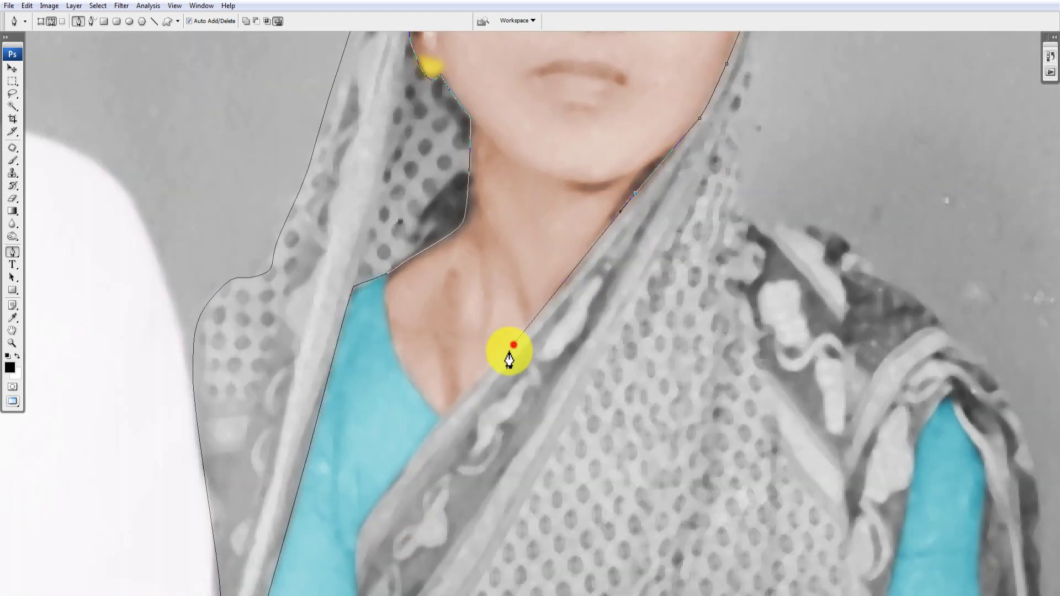
# Curve the path down the saree border and place anchors down the arm's edge.
pyautogui.moveTo(423, 446); pyautogui.dragTo(401, 463)
pyautogui.moveTo(360, 524); pyautogui.dragTo(357, 571)
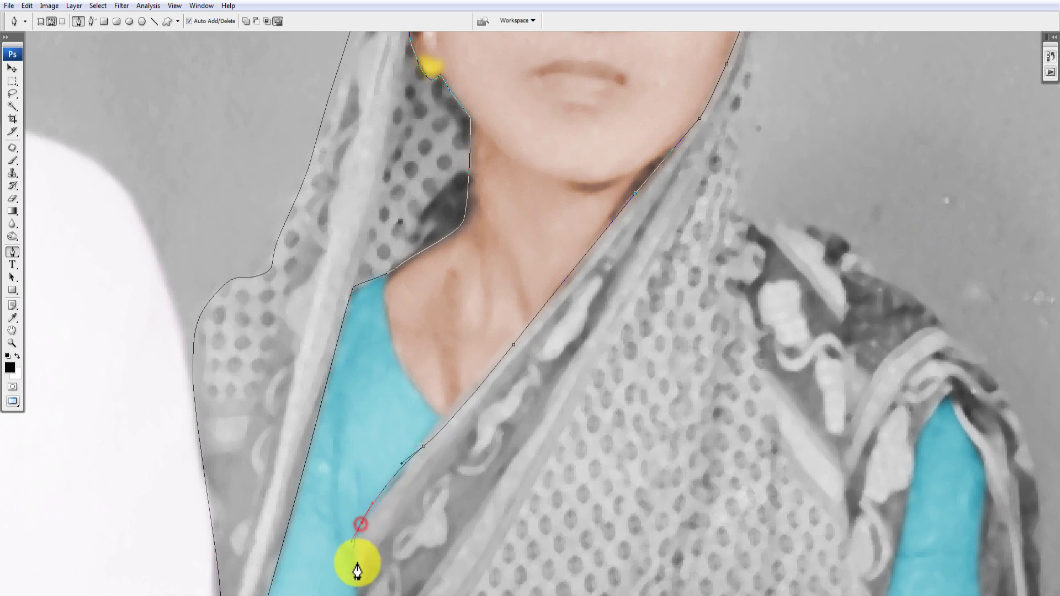
pyautogui.scroll(-5, 360, 573)
pyautogui.moveTo(333, 153); pyautogui.dragTo(331, 203)
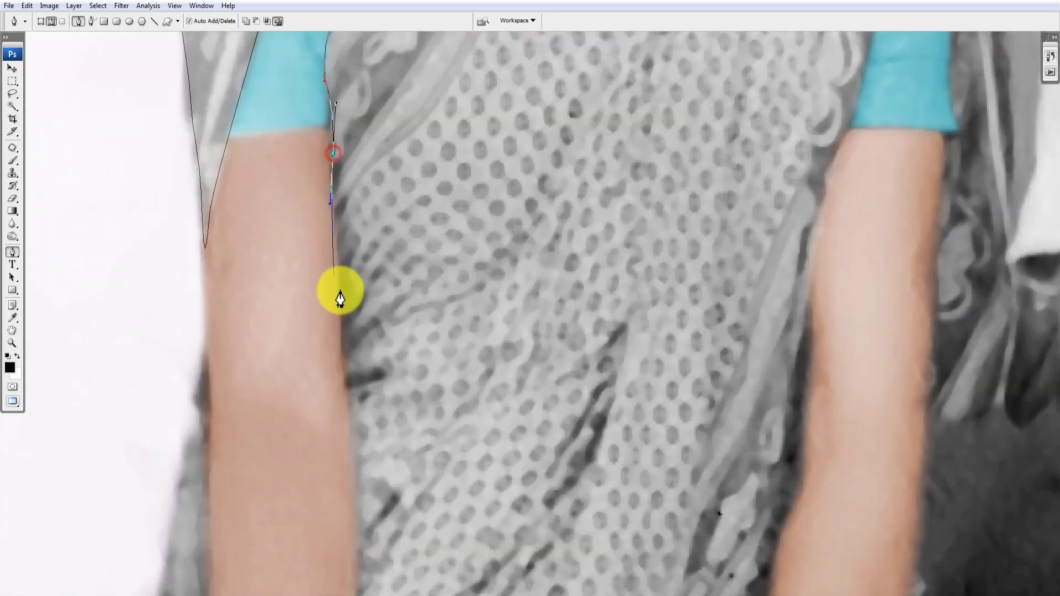
pyautogui.click(340, 318)
pyautogui.click(351, 414)
pyautogui.click(355, 501)
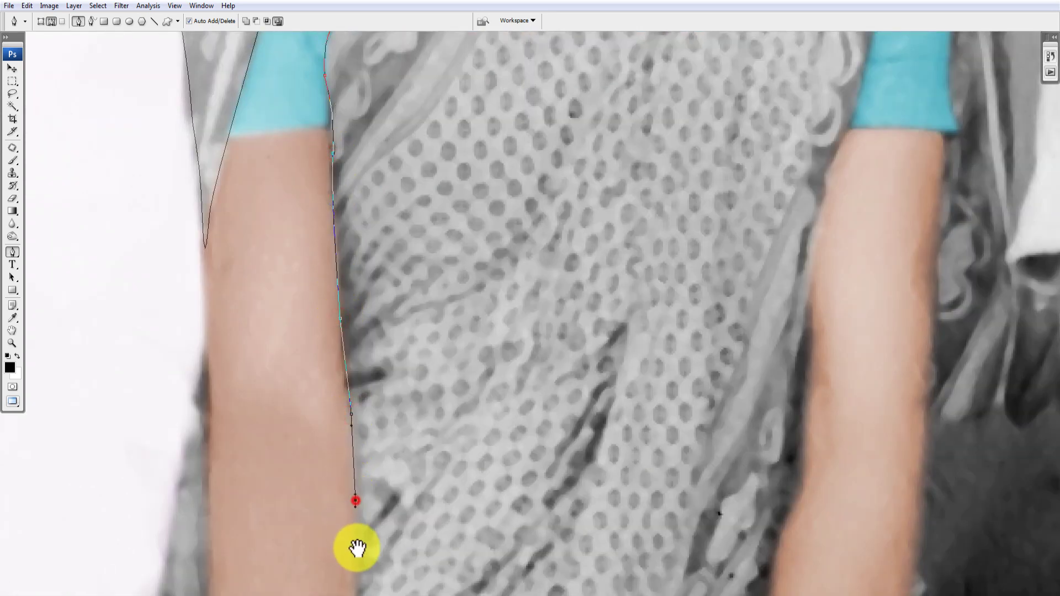
# Carry the path past the wrist bangles and along the finger.
pyautogui.moveTo(357, 549); pyautogui.dragTo(344, 189)
pyautogui.click(329, 136)
pyautogui.moveTo(305, 234); pyautogui.dragTo(321, 320)
pyautogui.click(333, 460)
pyautogui.moveTo(327, 490); pyautogui.dragTo(333, 506)
# Zoom in on the mother's hand and wrap the path around the fingertips and up the outer arm.
pyautogui.hotkey('ctrl', '0')
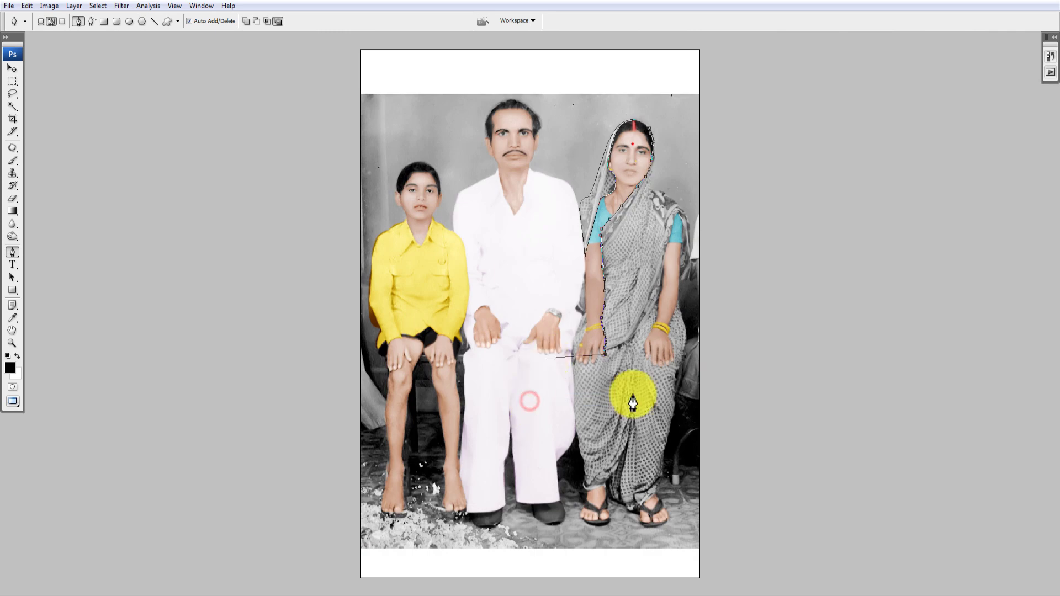
pyautogui.keyDown('ctrl'); pyautogui.click(630, 399); pyautogui.keyUp('ctrl')
pyautogui.keyDown('ctrl'); pyautogui.click(634, 395); pyautogui.keyUp('ctrl')
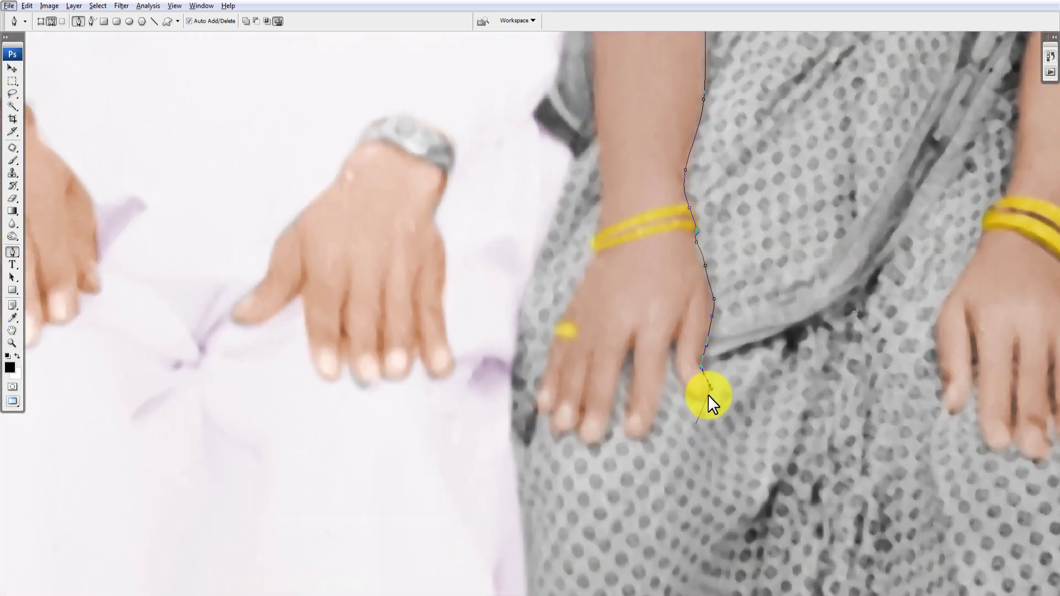
pyautogui.moveTo(685, 393); pyautogui.dragTo(668, 380)
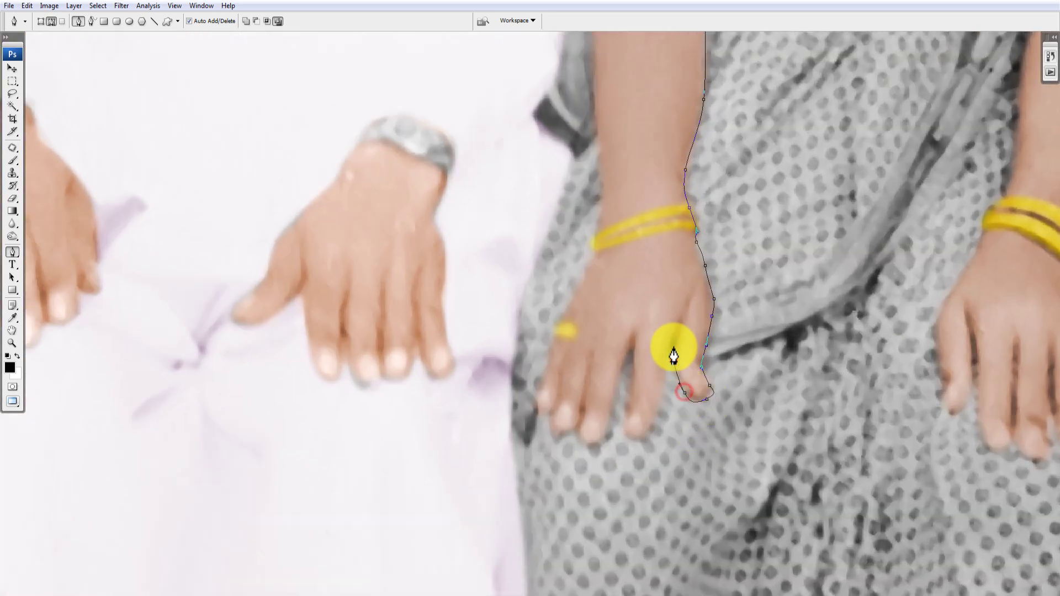
pyautogui.moveTo(622, 428); pyautogui.dragTo(631, 347)
pyautogui.moveTo(601, 440)
pyautogui.mouseDown()
pyautogui.moveTo(580, 451)
pyautogui.moveTo(549, 431)
pyautogui.mouseUp()
pyautogui.moveTo(537, 386)
pyautogui.mouseDown()
pyautogui.moveTo(602, 192)
pyautogui.moveTo(587, 78)
pyautogui.moveTo(561, 473)
pyautogui.mouseUp()
pyautogui.click(558, 460)
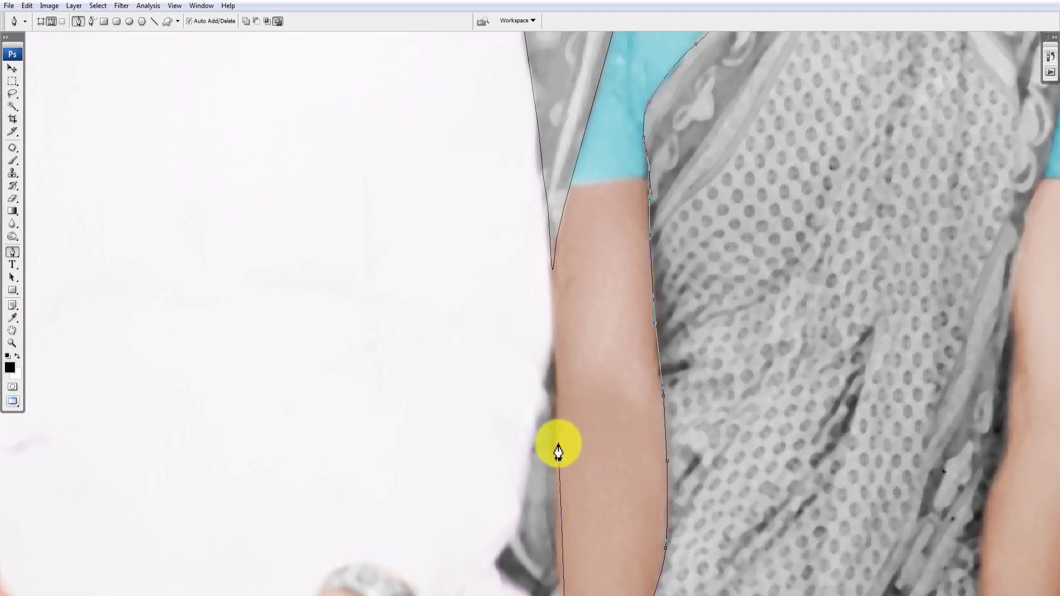